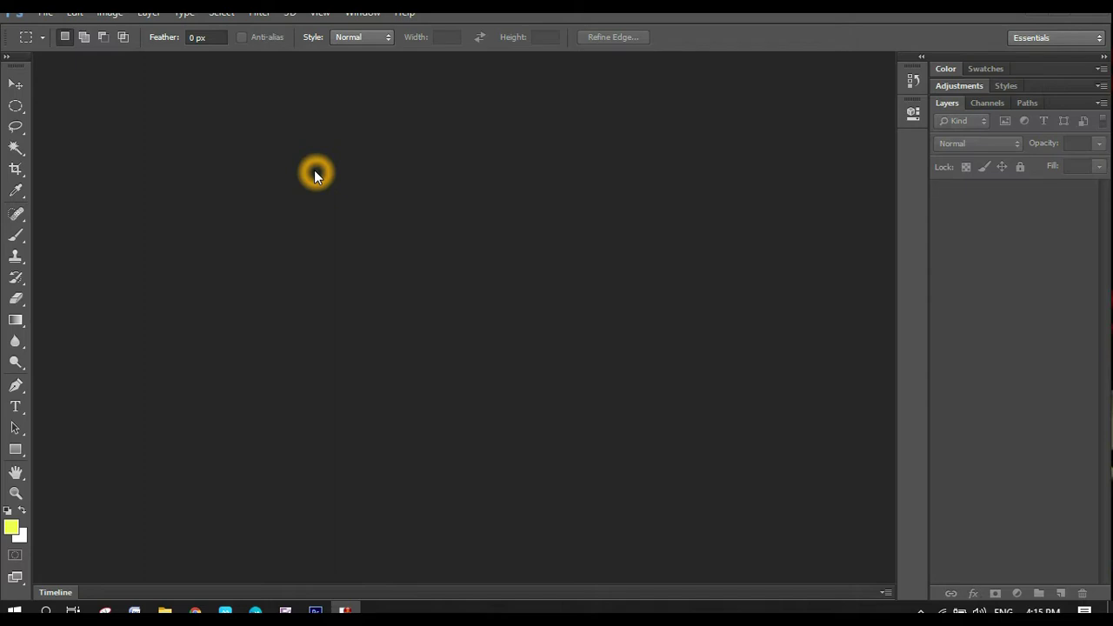
Step: Open the image gffg-ki.jpg from the Desktop folder
{"action": "left_click", "coordinate": [45, 12]}
{"action": "left_click", "coordinate": [59, 45]}
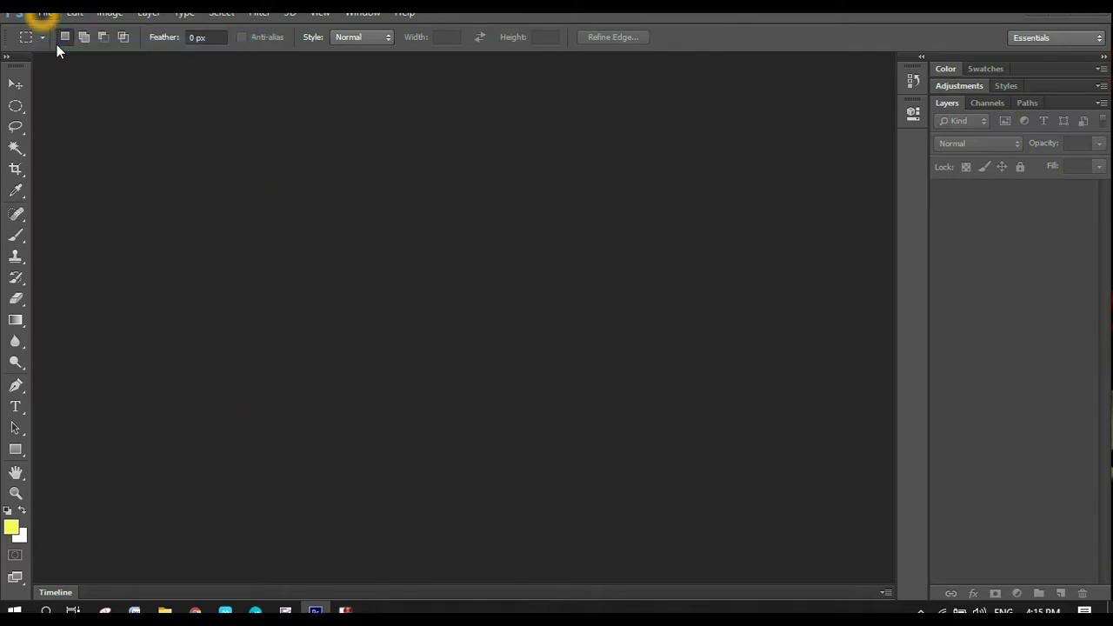
{"action": "left_click", "coordinate": [374, 157]}
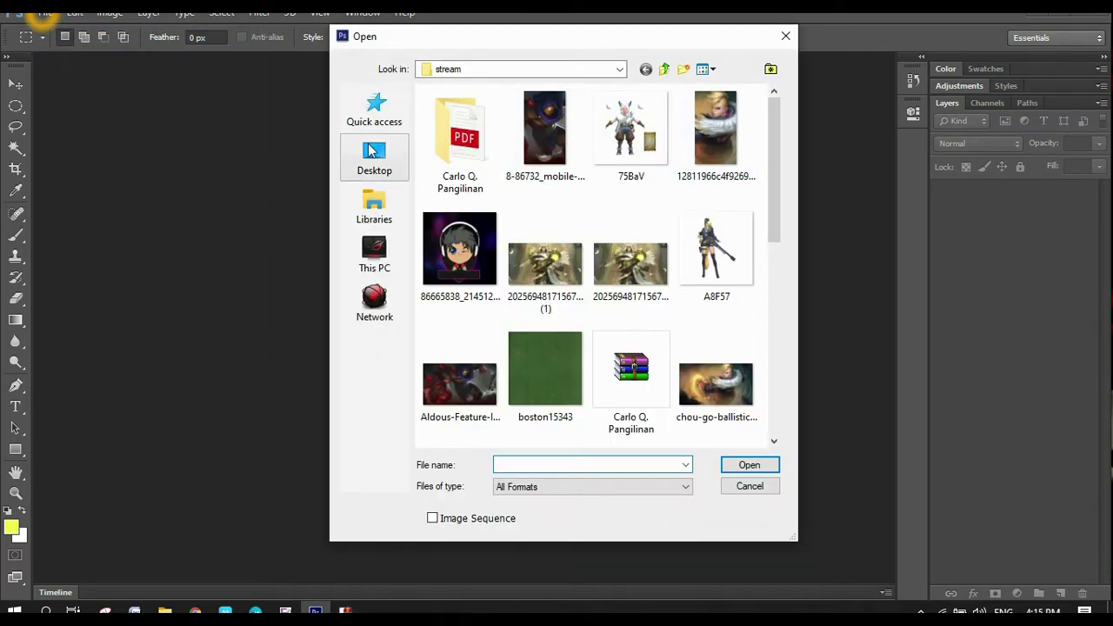
{"action": "left_click_drag", "start_coordinate": [769, 113], "coordinate": [759, 447]}
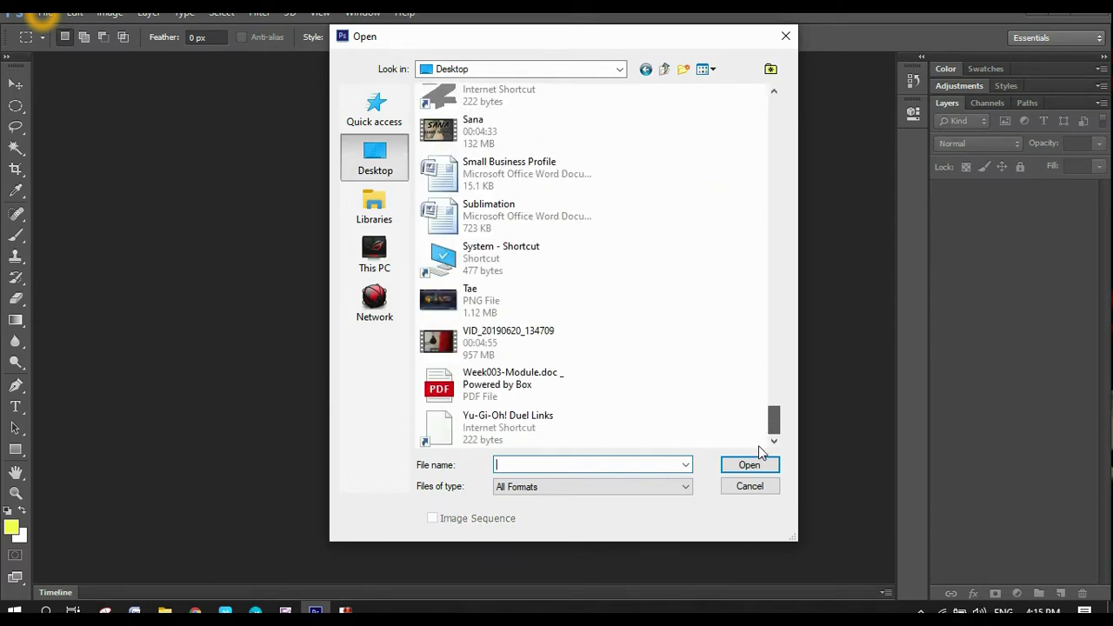
{"action": "scroll", "coordinate": [758, 446], "scroll_direction": "up", "scroll_amount": 8}
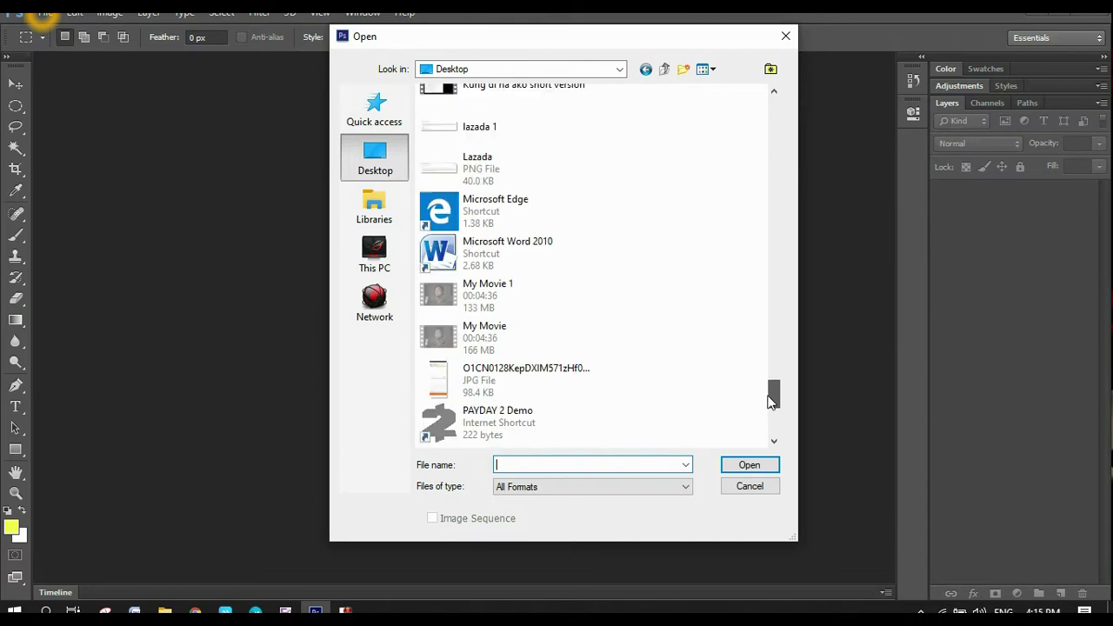
{"action": "left_click_drag", "start_coordinate": [770, 401], "coordinate": [773, 347]}
{"action": "double_click", "coordinate": [521, 350]}
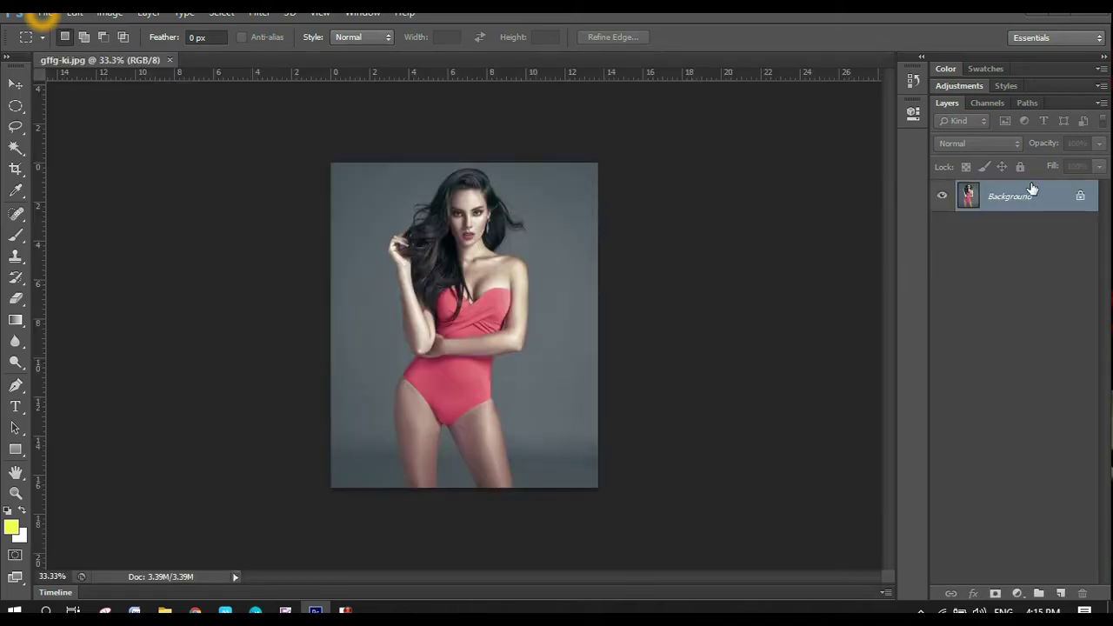
Step: Duplicate the Background layer and hide the original Background layer beneath the copy
{"action": "key", "text": "v"}
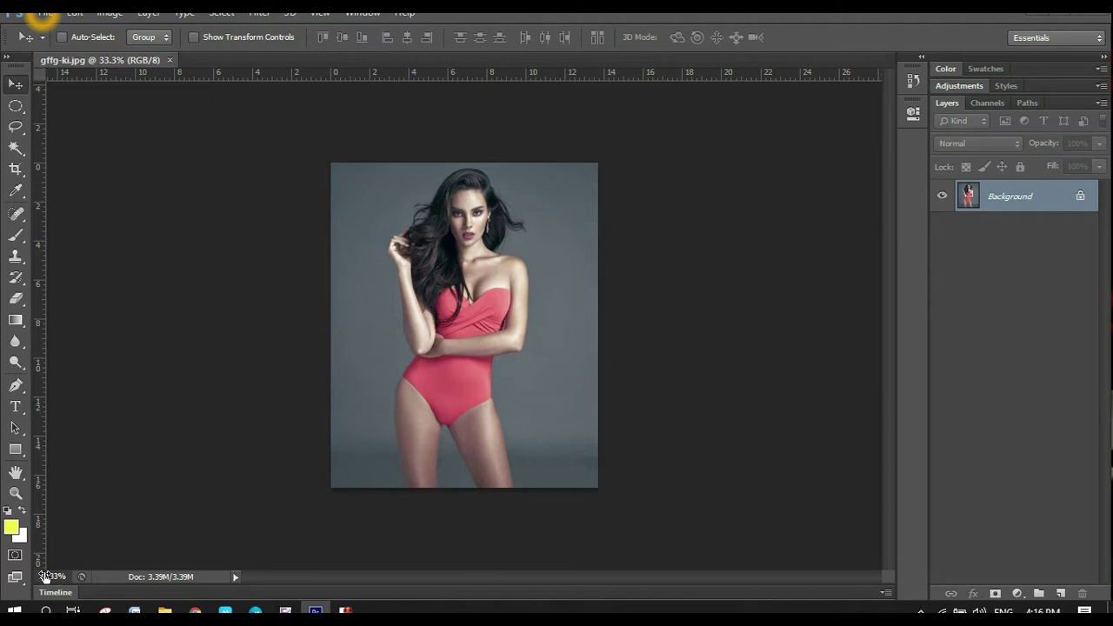
{"action": "left_click_drag", "start_coordinate": [45, 576], "coordinate": [54, 581]}
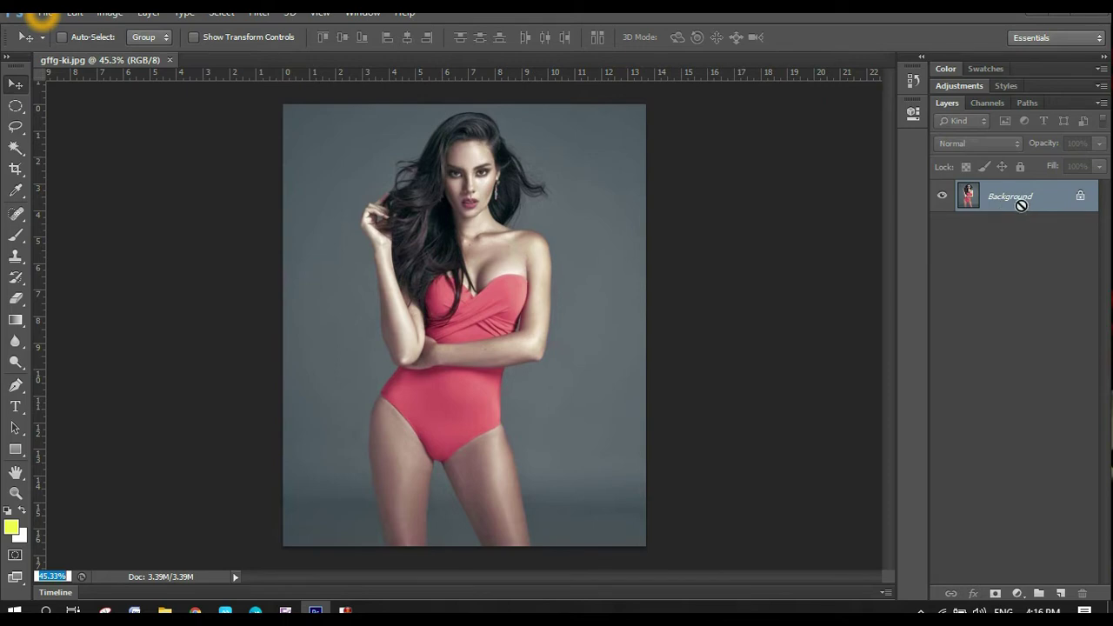
{"action": "left_click", "coordinate": [1021, 204]}
{"action": "key", "text": "ctrl+j"}
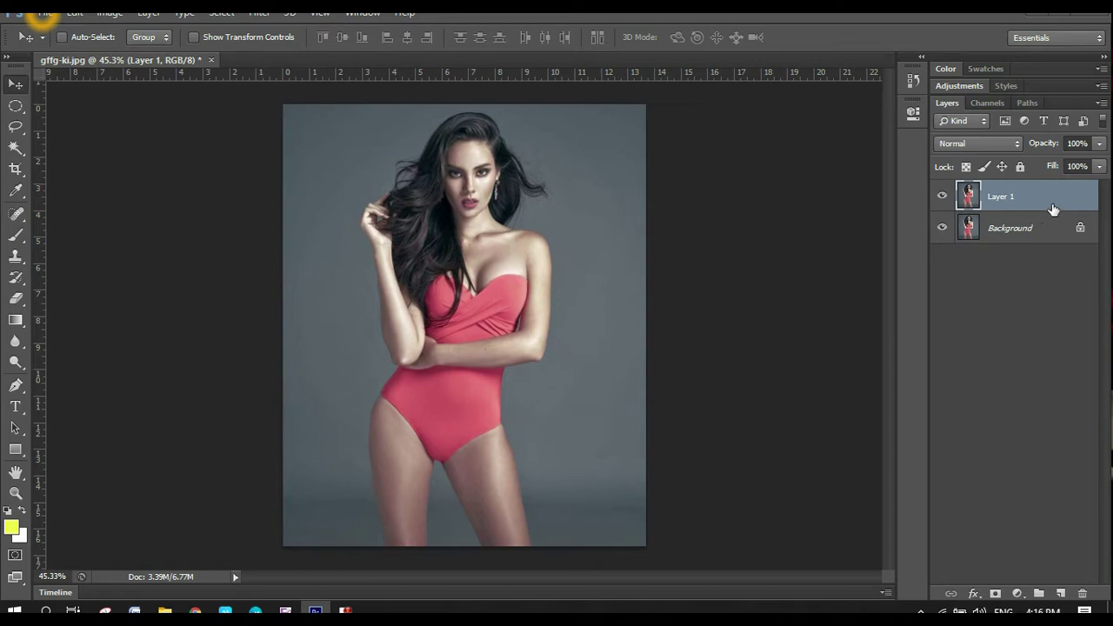
{"action": "left_click", "coordinate": [942, 228]}
Step: Roughly select the woman on Layer 1 with the Quick Selection tool, from her hair down to her legs
{"action": "mouse_move", "coordinate": [16, 147]}
{"action": "left_mouse_down"}
{"action": "mouse_move", "coordinate": [87, 160]}
{"action": "mouse_move", "coordinate": [87, 150]}
{"action": "left_mouse_up"}
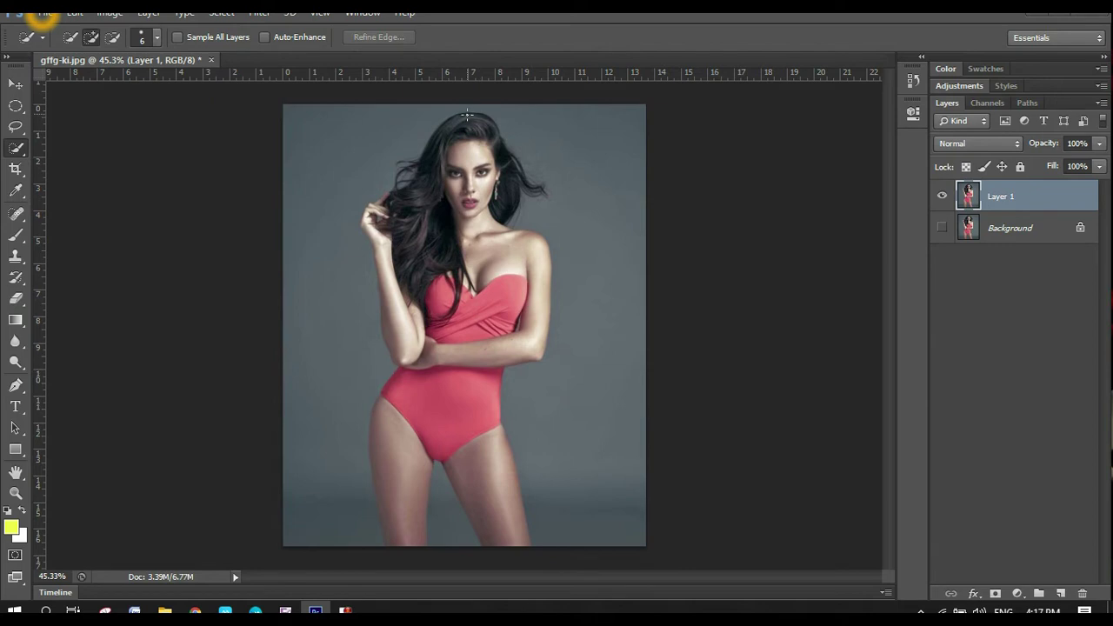
{"action": "mouse_move", "coordinate": [467, 115]}
{"action": "left_mouse_down"}
{"action": "mouse_move", "coordinate": [489, 129]}
{"action": "mouse_move", "coordinate": [448, 172]}
{"action": "mouse_move", "coordinate": [461, 209]}
{"action": "mouse_move", "coordinate": [449, 259]}
{"action": "left_mouse_up"}
{"action": "mouse_move", "coordinate": [449, 327]}
{"action": "left_mouse_down"}
{"action": "mouse_move", "coordinate": [455, 400]}
{"action": "mouse_move", "coordinate": [424, 427]}
{"action": "left_mouse_up"}
{"action": "left_click_drag", "start_coordinate": [399, 463], "coordinate": [409, 456]}
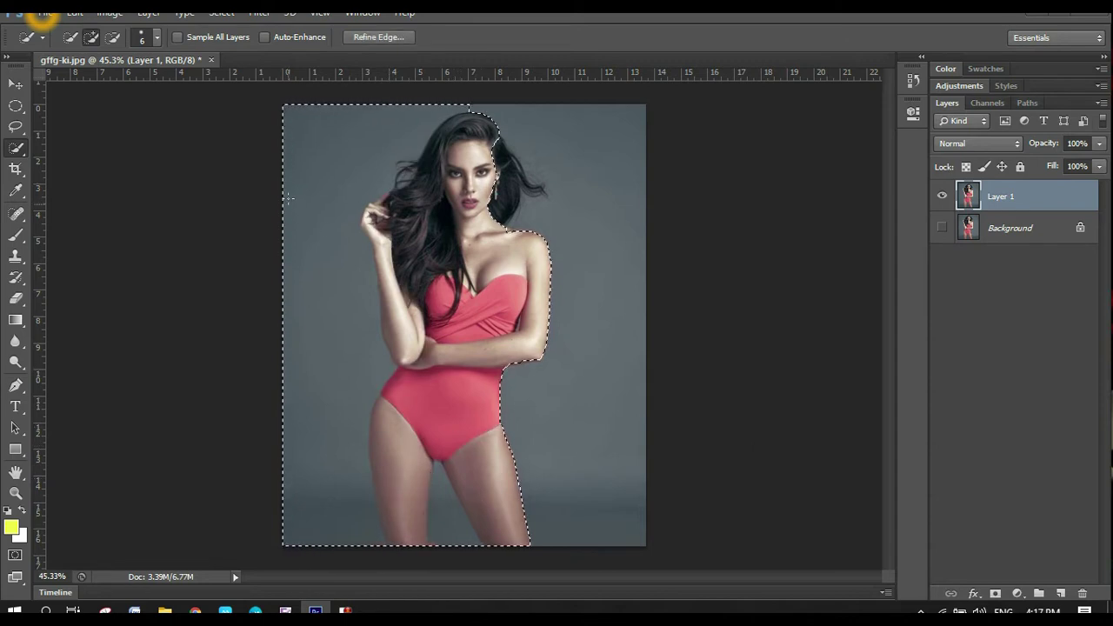
Step: Subtract the grey backdrop on the raised-arm side of the woman from the selection with a 48 px Quick Selection brush
{"action": "left_click_drag", "start_coordinate": [50, 580], "coordinate": [101, 588]}
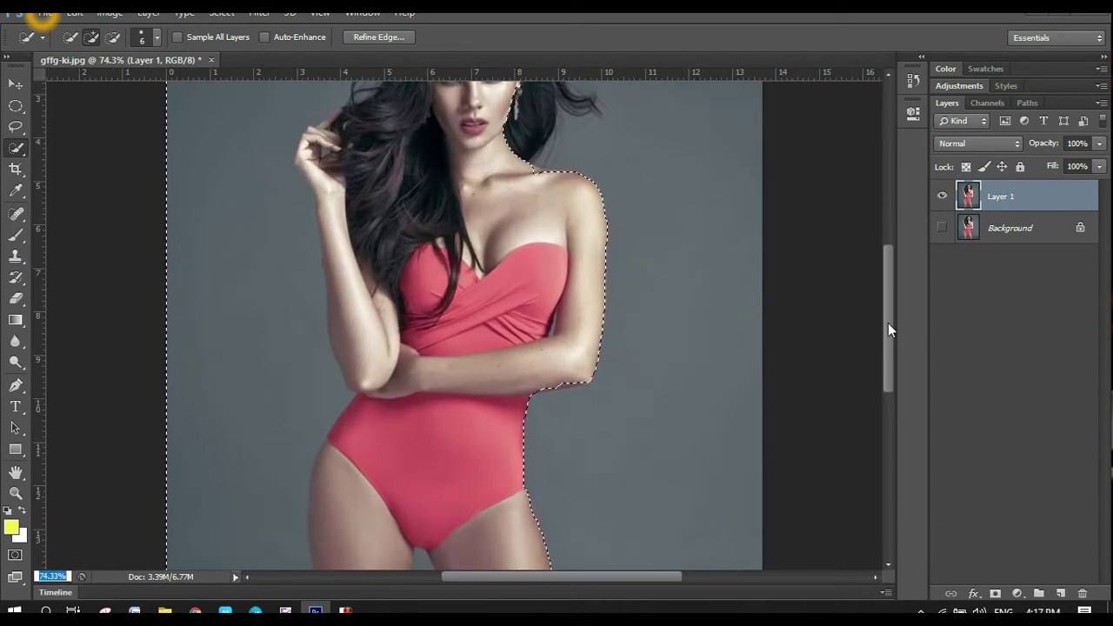
{"action": "left_click_drag", "start_coordinate": [888, 323], "coordinate": [899, 269]}
{"action": "left_click", "coordinate": [113, 37]}
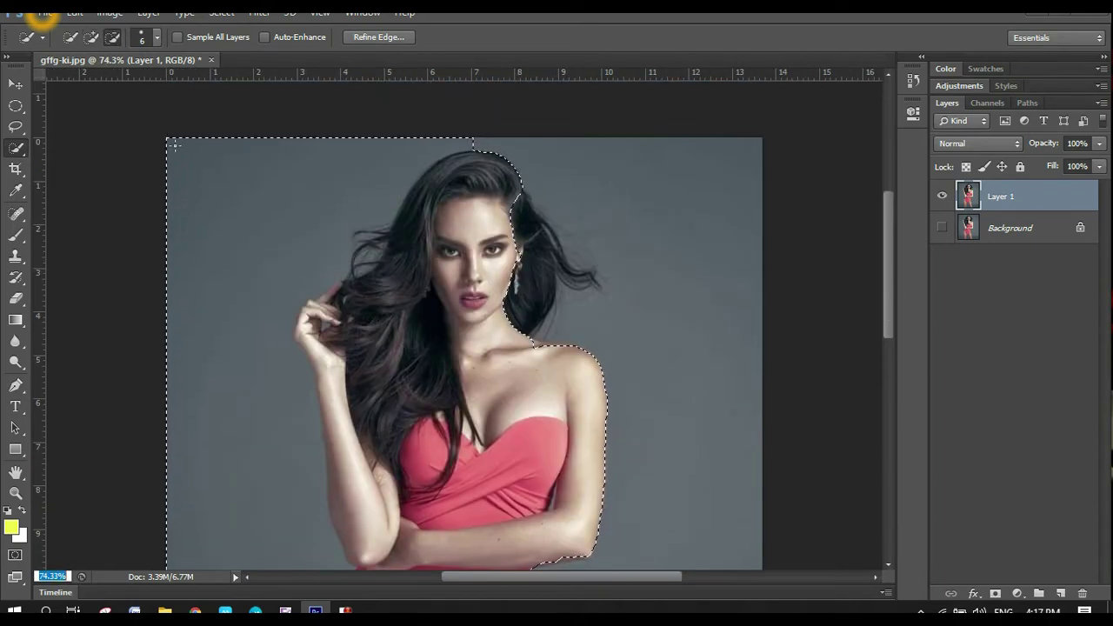
{"action": "left_click_drag", "start_coordinate": [399, 153], "coordinate": [411, 172]}
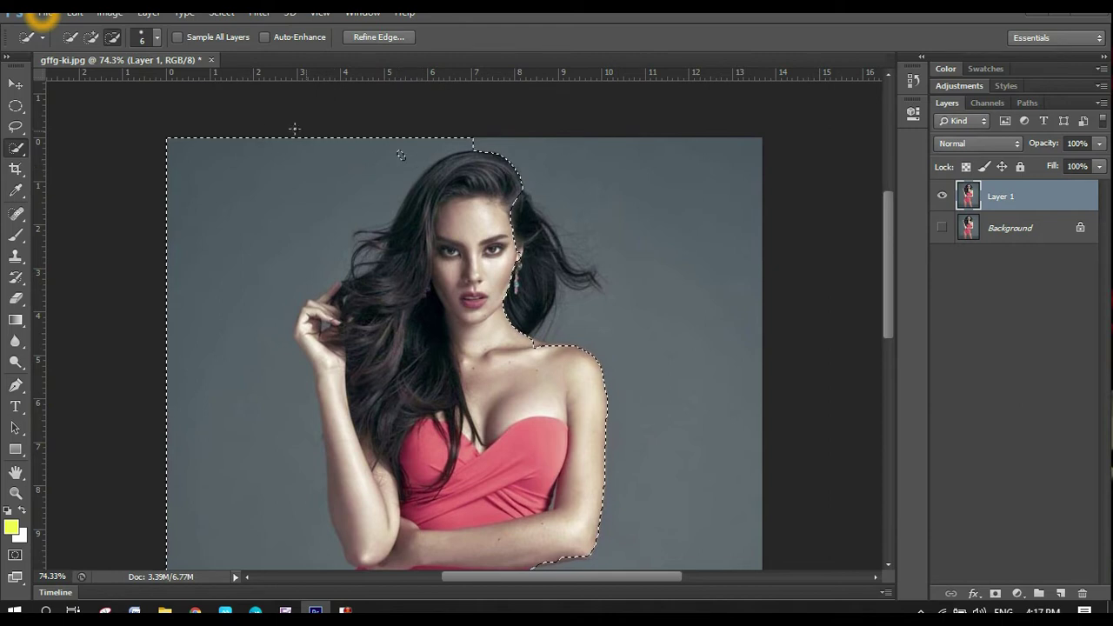
{"action": "left_click", "coordinate": [141, 36]}
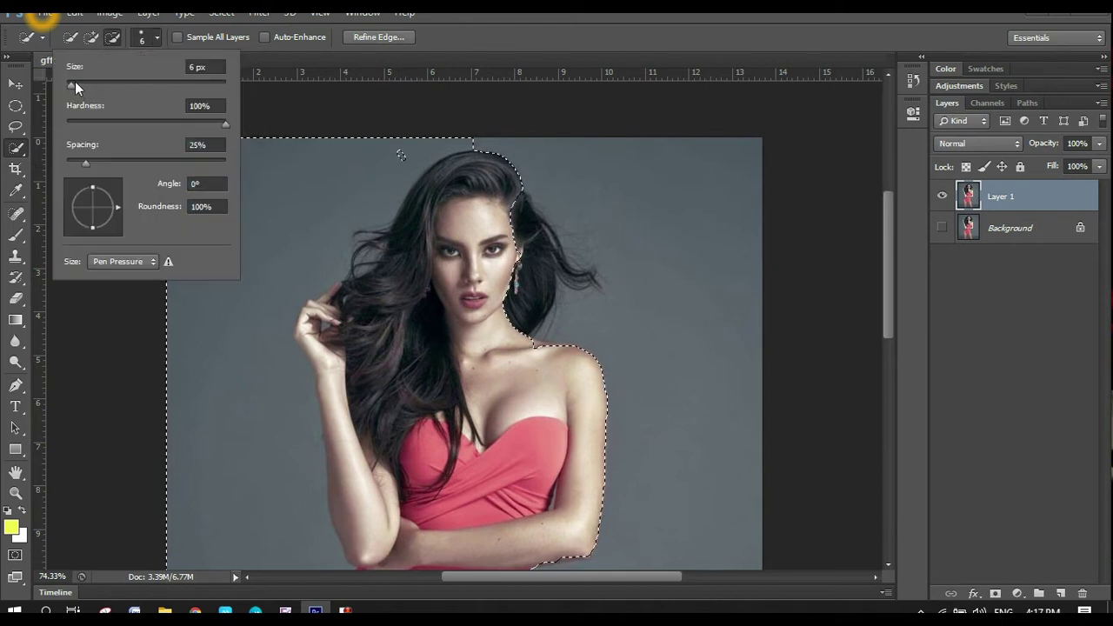
{"action": "left_click_drag", "start_coordinate": [71, 84], "coordinate": [104, 90]}
{"action": "mouse_move", "coordinate": [334, 150]}
{"action": "left_mouse_down"}
{"action": "mouse_move", "coordinate": [380, 163]}
{"action": "mouse_move", "coordinate": [368, 199]}
{"action": "mouse_move", "coordinate": [307, 229]}
{"action": "mouse_move", "coordinate": [310, 218]}
{"action": "mouse_move", "coordinate": [250, 168]}
{"action": "mouse_move", "coordinate": [314, 220]}
{"action": "mouse_move", "coordinate": [266, 337]}
{"action": "mouse_move", "coordinate": [289, 311]}
{"action": "mouse_move", "coordinate": [236, 206]}
{"action": "mouse_move", "coordinate": [259, 368]}
{"action": "mouse_move", "coordinate": [198, 345]}
{"action": "mouse_move", "coordinate": [275, 393]}
{"action": "mouse_move", "coordinate": [253, 446]}
{"action": "mouse_move", "coordinate": [196, 466]}
{"action": "mouse_move", "coordinate": [304, 481]}
{"action": "mouse_move", "coordinate": [224, 516]}
{"action": "mouse_move", "coordinate": [344, 483]}
{"action": "mouse_move", "coordinate": [223, 532]}
{"action": "left_mouse_up"}
{"action": "left_click_drag", "start_coordinate": [887, 245], "coordinate": [887, 329]}
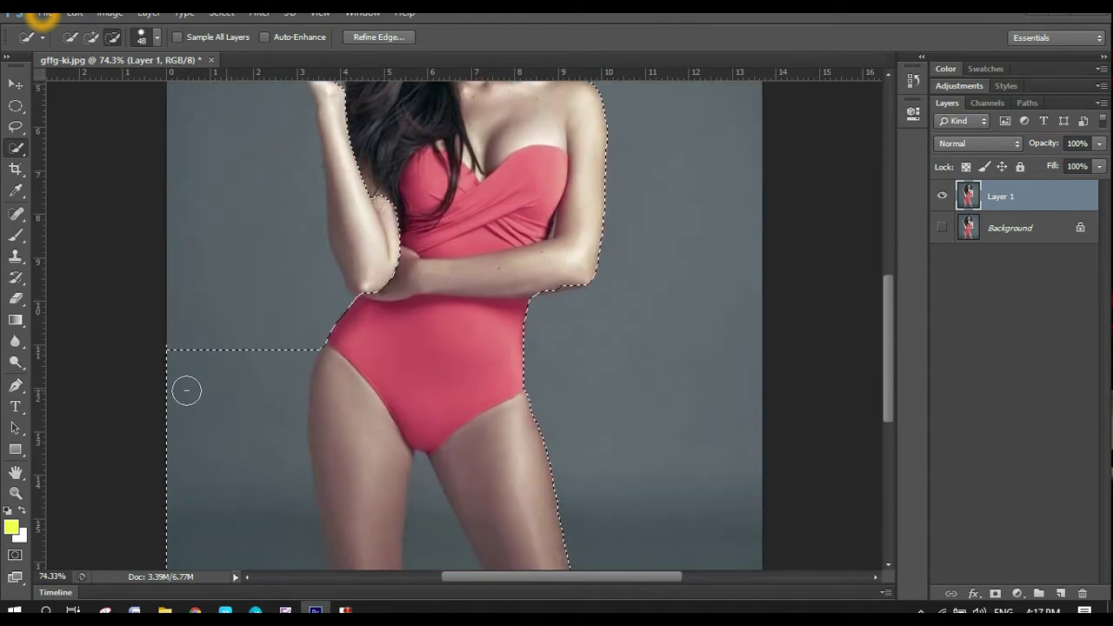
{"action": "left_click_drag", "start_coordinate": [186, 390], "coordinate": [251, 444]}
{"action": "mouse_move", "coordinate": [887, 332]}
{"action": "left_mouse_down"}
{"action": "mouse_move", "coordinate": [898, 399]}
{"action": "mouse_move", "coordinate": [891, 349]}
{"action": "left_mouse_up"}
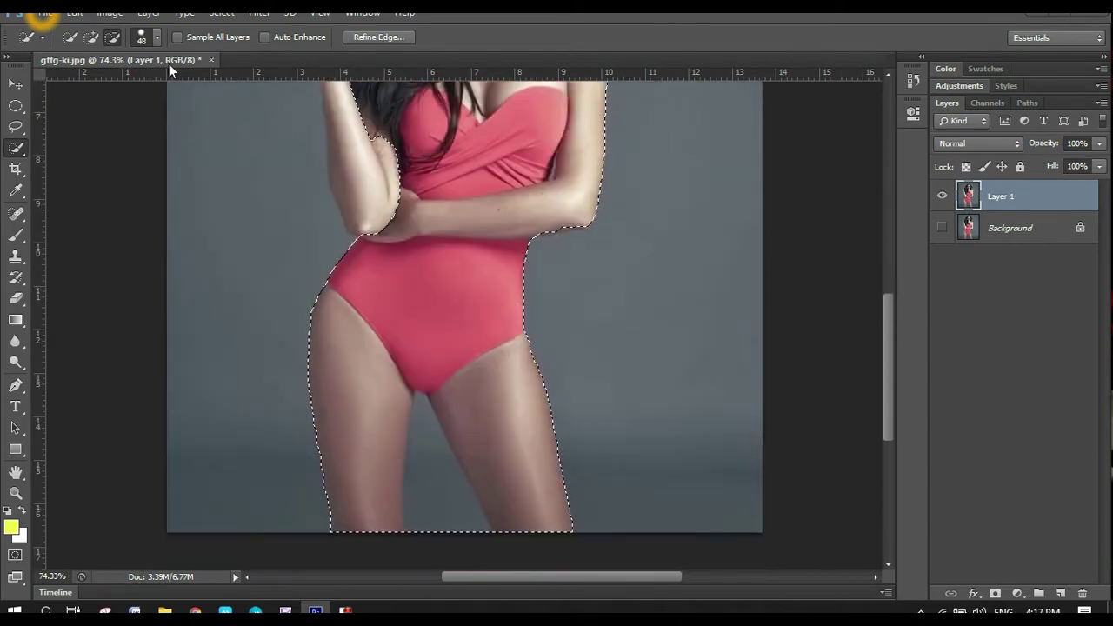
Step: Subtract the backdrop between the woman's legs from the selection with a 32 px brush
{"action": "left_click", "coordinate": [157, 37]}
{"action": "left_click_drag", "start_coordinate": [104, 84], "coordinate": [91, 83]}
{"action": "left_click_drag", "start_coordinate": [441, 528], "coordinate": [424, 450]}
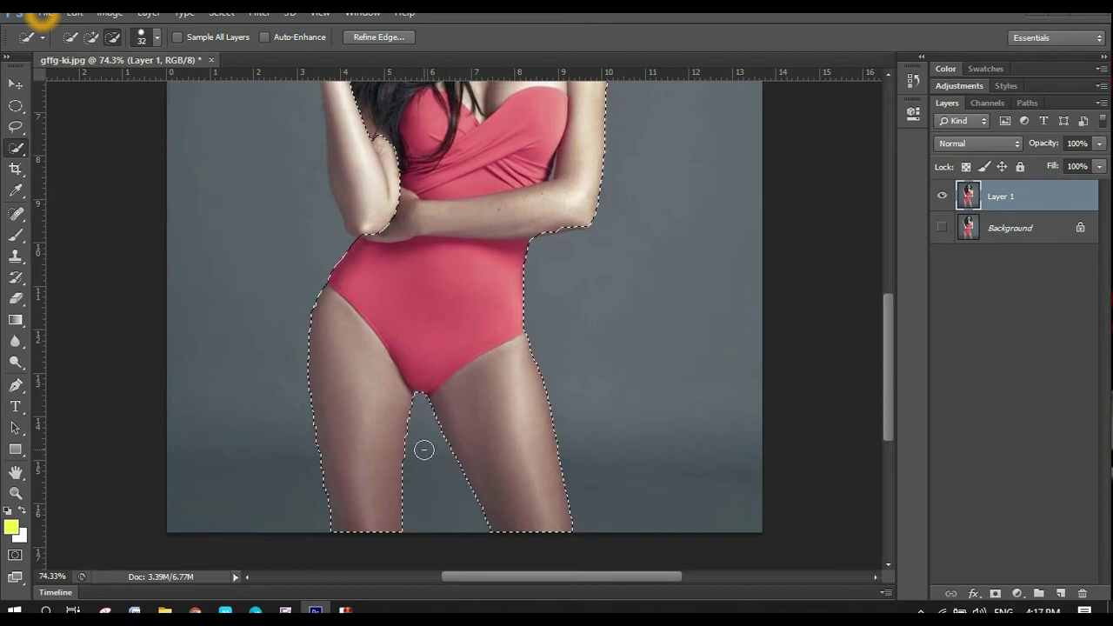
Step: Add the woman's raised forearm and hand back to the selection with the 32 px brush
{"action": "left_click_drag", "start_coordinate": [888, 371], "coordinate": [912, 306]}
{"action": "left_click", "coordinate": [92, 37]}
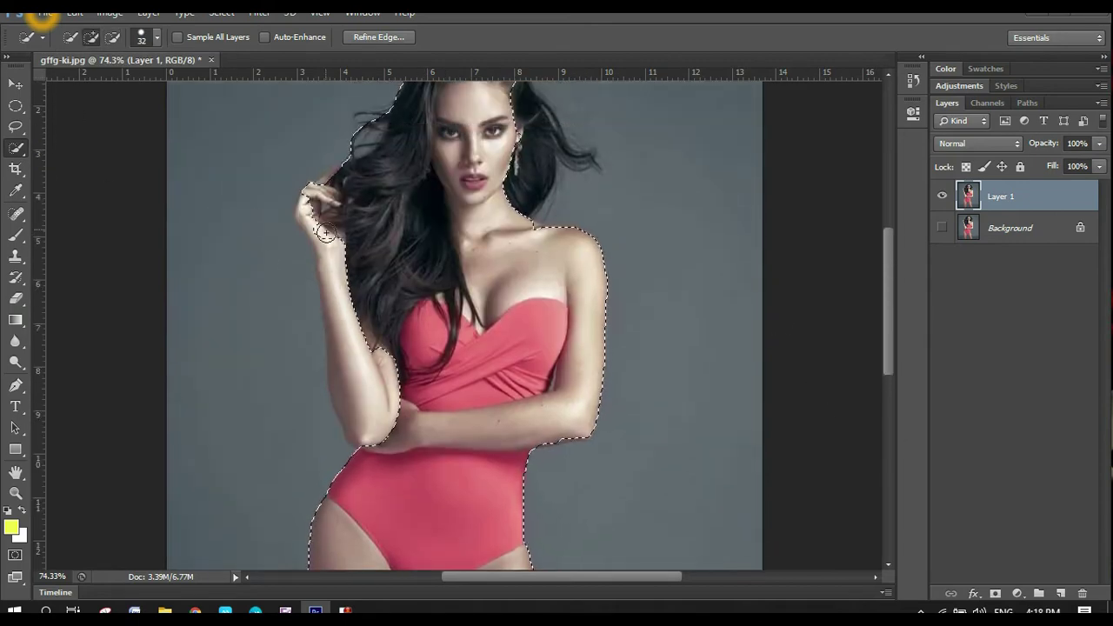
{"action": "left_click_drag", "start_coordinate": [326, 233], "coordinate": [353, 367]}
{"action": "left_click_drag", "start_coordinate": [50, 577], "coordinate": [251, 567]}
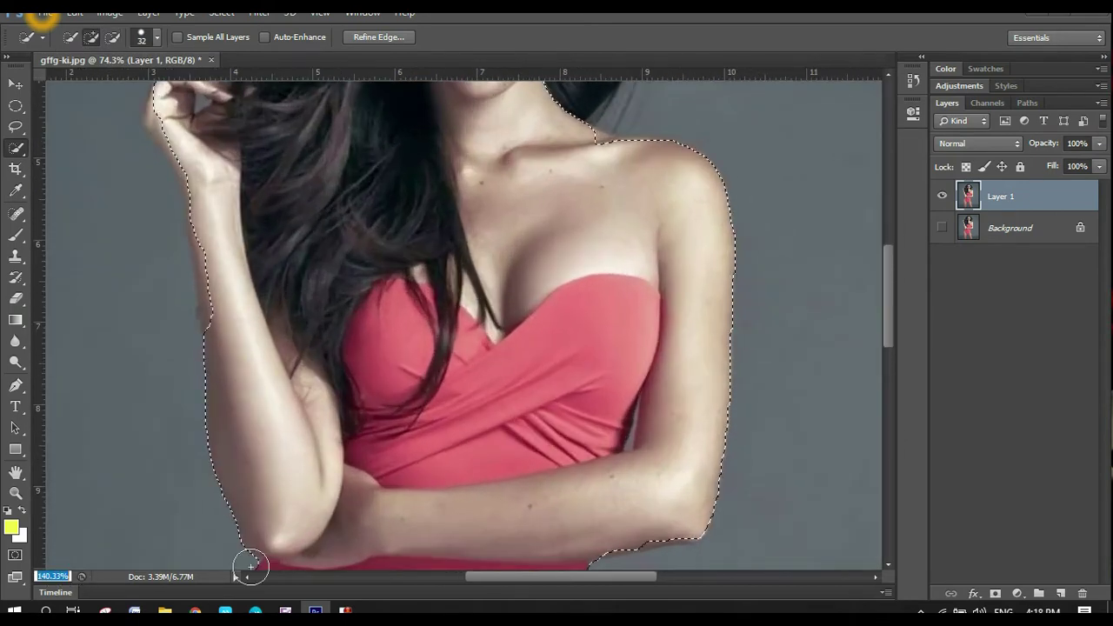
{"action": "key", "text": "Return"}
{"action": "left_click_drag", "start_coordinate": [486, 573], "coordinate": [441, 573]}
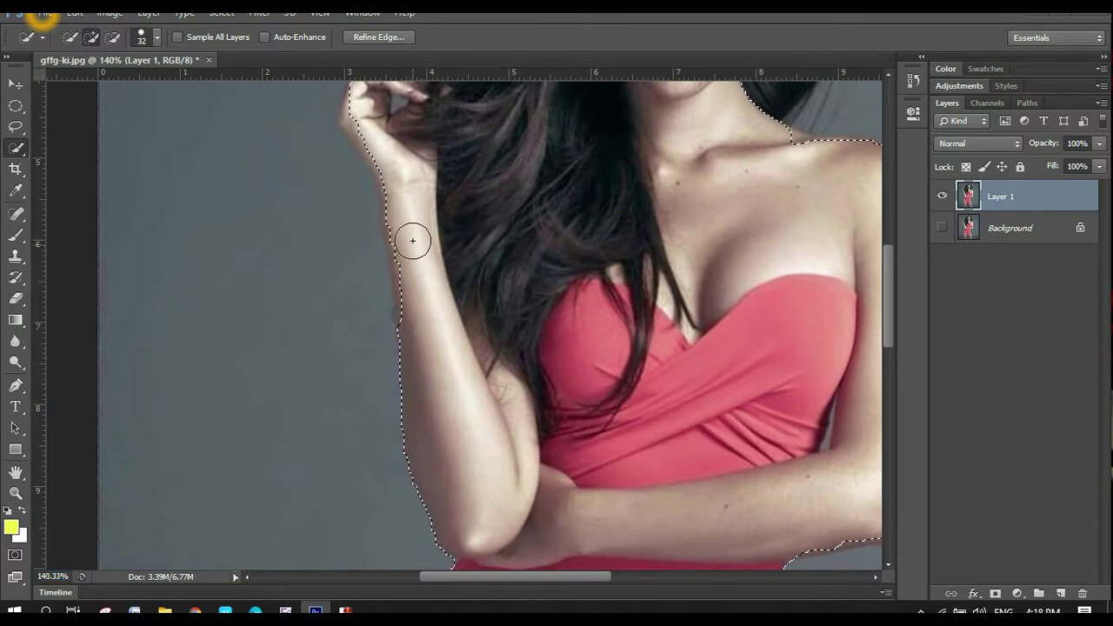
{"action": "mouse_move", "coordinate": [413, 241]}
{"action": "left_mouse_down"}
{"action": "mouse_move", "coordinate": [411, 280]}
{"action": "mouse_move", "coordinate": [422, 270]}
{"action": "mouse_move", "coordinate": [401, 170]}
{"action": "mouse_move", "coordinate": [361, 119]}
{"action": "mouse_move", "coordinate": [400, 188]}
{"action": "left_mouse_up"}
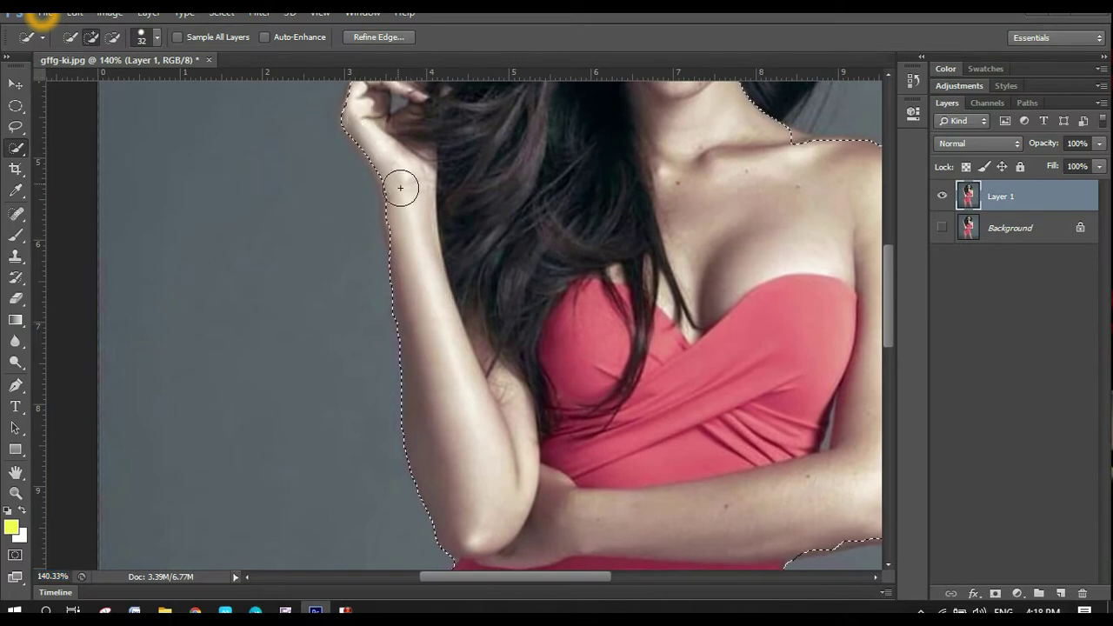
Step: Refine the selection along the outer edge of the raised forearm, wrist and hand with a 23 px brush in add mode
{"action": "left_click_drag", "start_coordinate": [50, 578], "coordinate": [137, 581]}
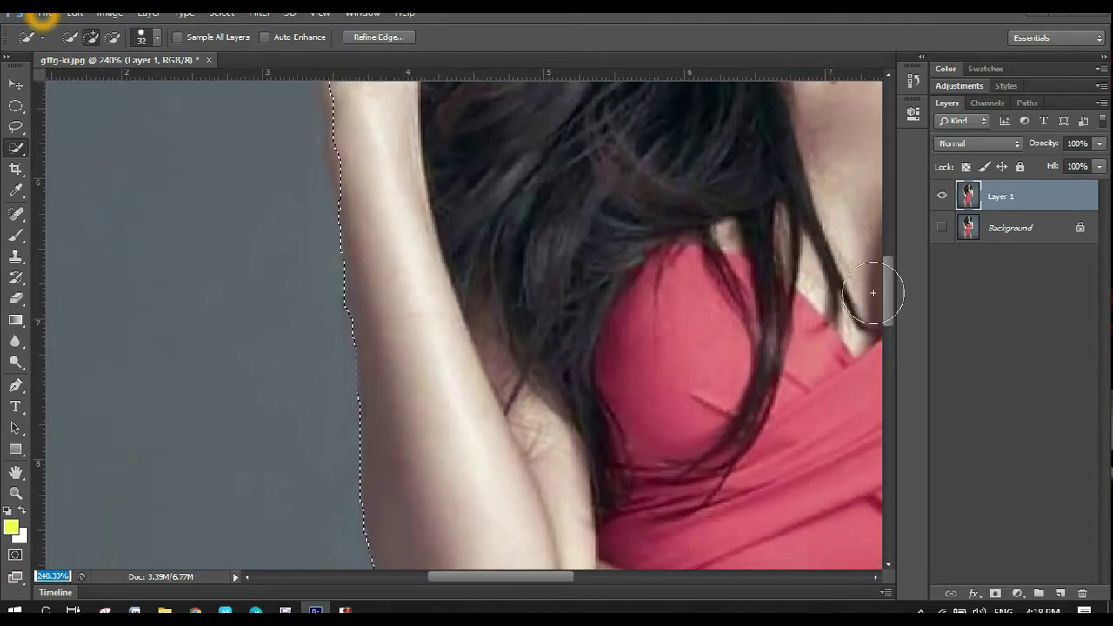
{"action": "left_click_drag", "start_coordinate": [887, 293], "coordinate": [887, 261]}
{"action": "left_click", "coordinate": [150, 38]}
{"action": "left_click_drag", "start_coordinate": [91, 85], "coordinate": [84, 86]}
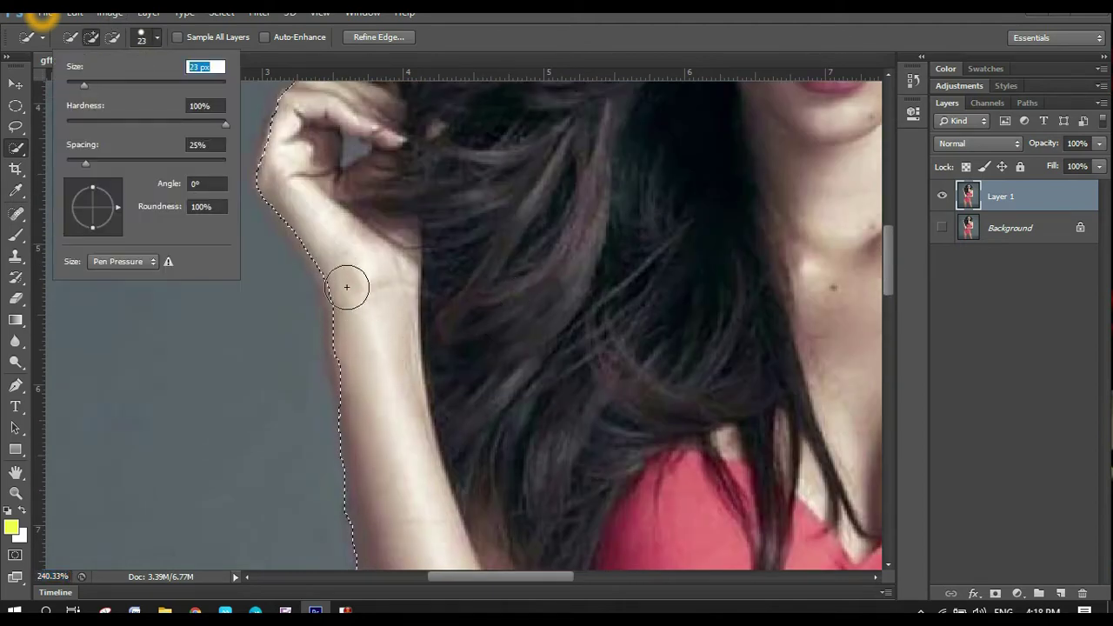
{"action": "mouse_move", "coordinate": [347, 287]}
{"action": "left_mouse_down"}
{"action": "mouse_move", "coordinate": [354, 387]}
{"action": "mouse_move", "coordinate": [381, 504]}
{"action": "left_mouse_up"}
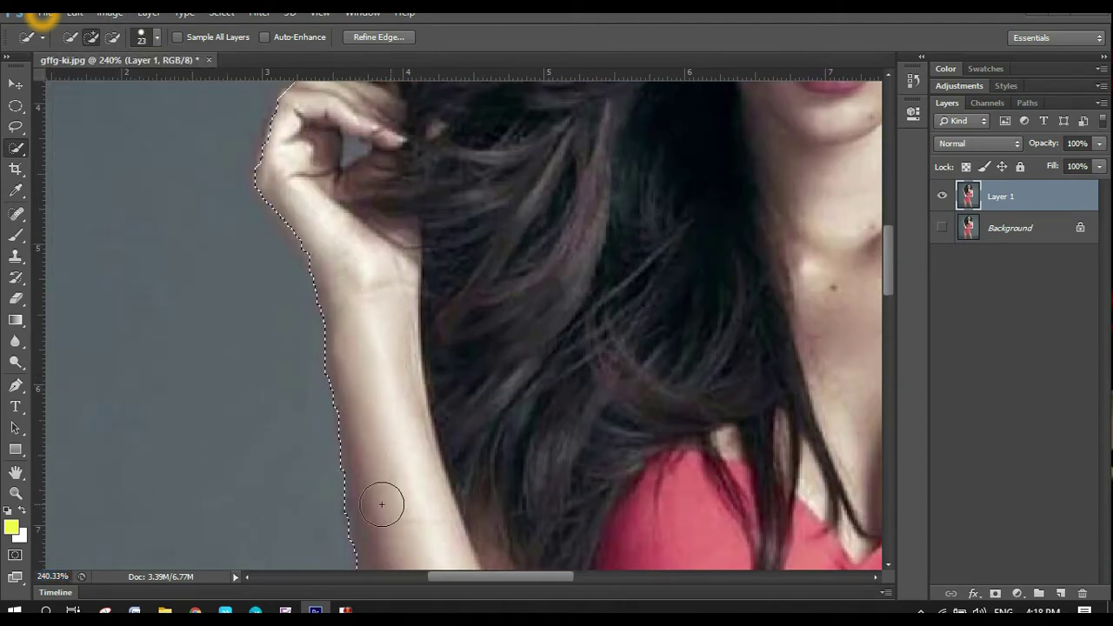
{"action": "mouse_move", "coordinate": [304, 149]}
{"action": "left_mouse_down"}
{"action": "mouse_move", "coordinate": [286, 137]}
{"action": "mouse_move", "coordinate": [276, 174]}
{"action": "mouse_move", "coordinate": [382, 273]}
{"action": "left_mouse_up"}
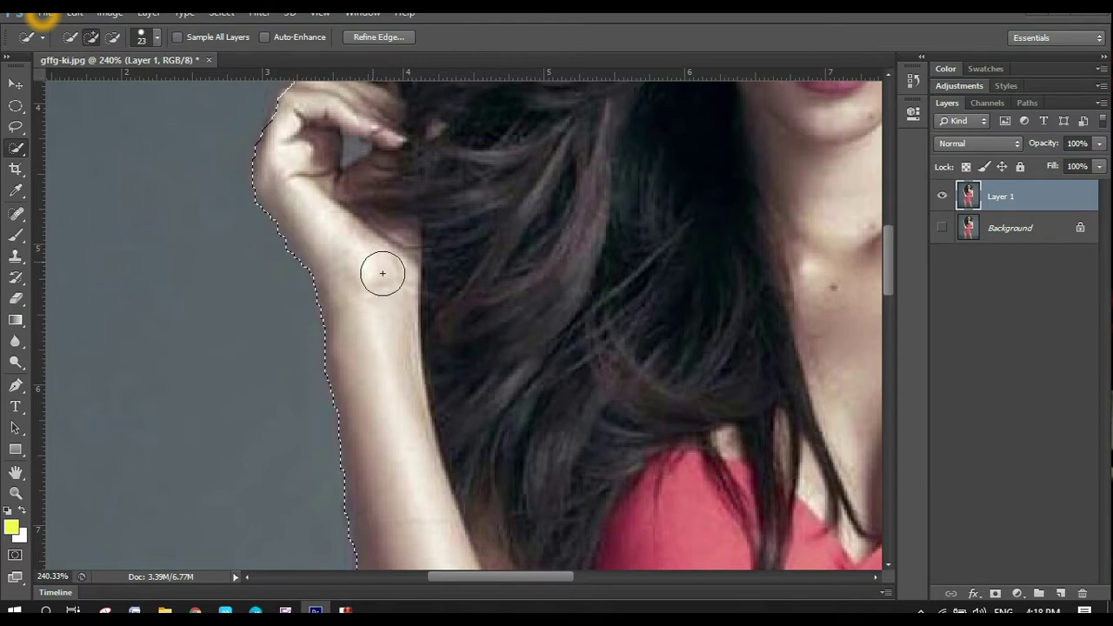
Step: Extend the selection over the knuckle edge of the raised hand with a 17 px brush
{"action": "scroll", "coordinate": [383, 273], "scroll_direction": "up", "scroll_amount": 5}
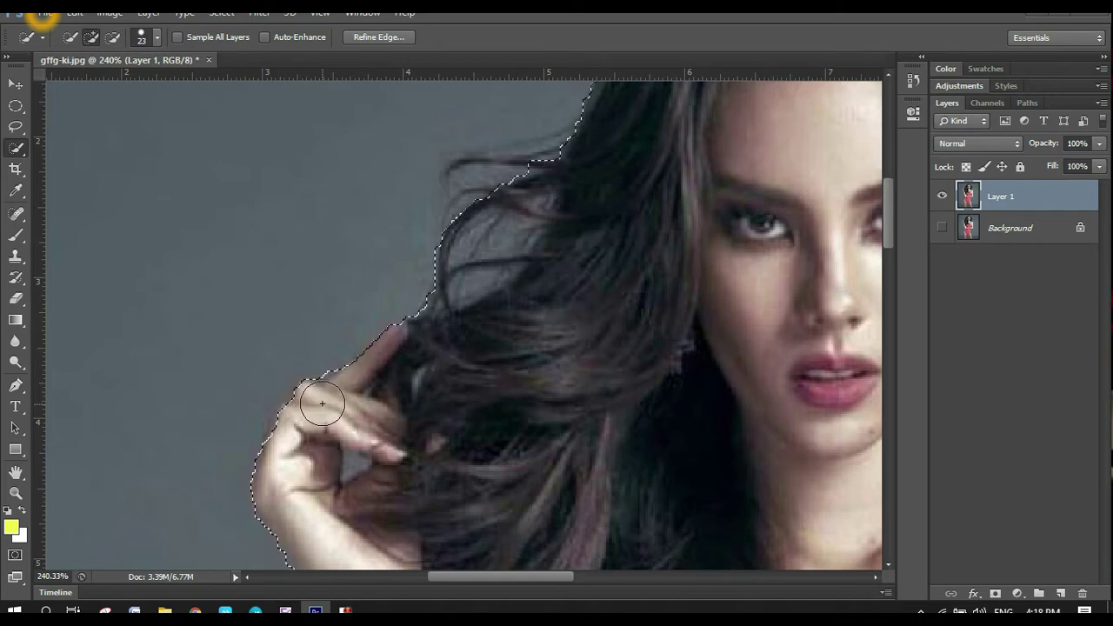
{"action": "left_click", "coordinate": [146, 37]}
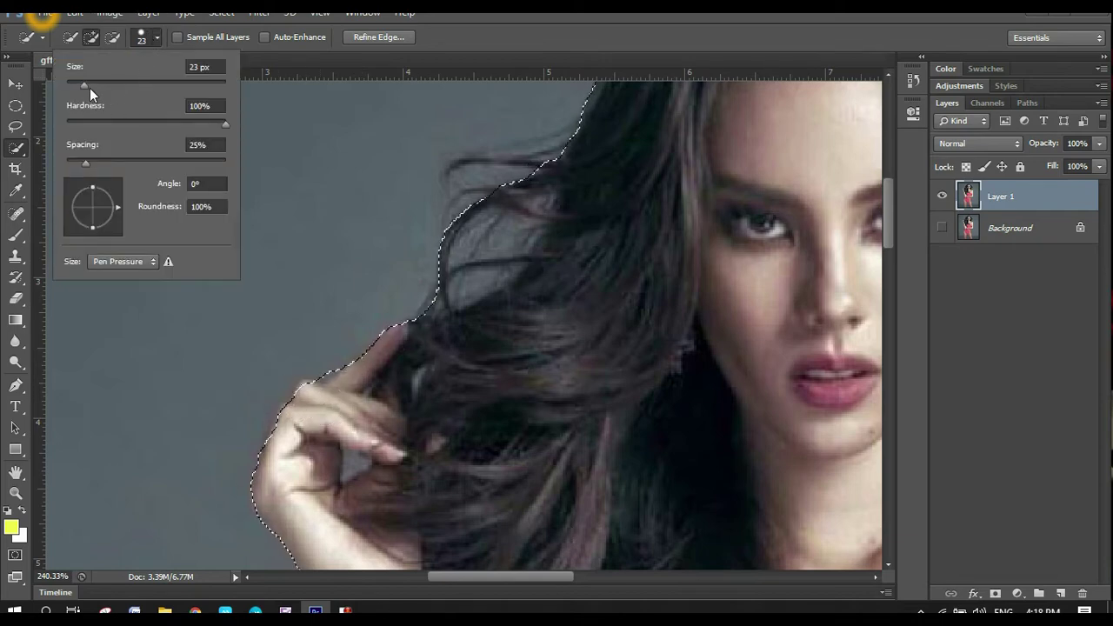
{"action": "left_click_drag", "start_coordinate": [89, 84], "coordinate": [85, 84]}
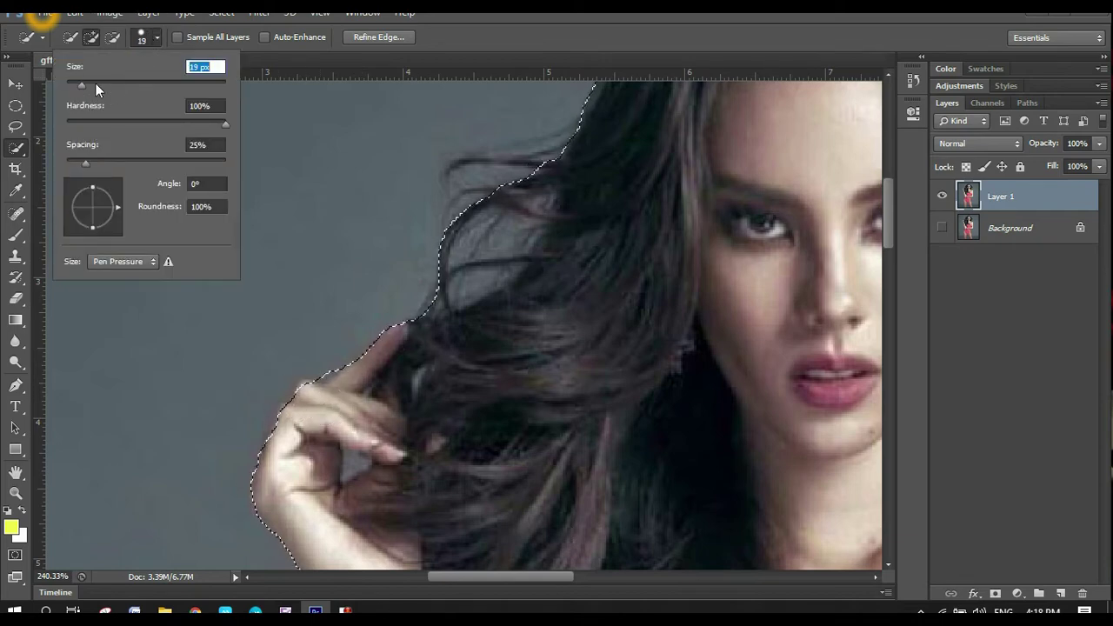
{"action": "left_click_drag", "start_coordinate": [82, 84], "coordinate": [80, 87]}
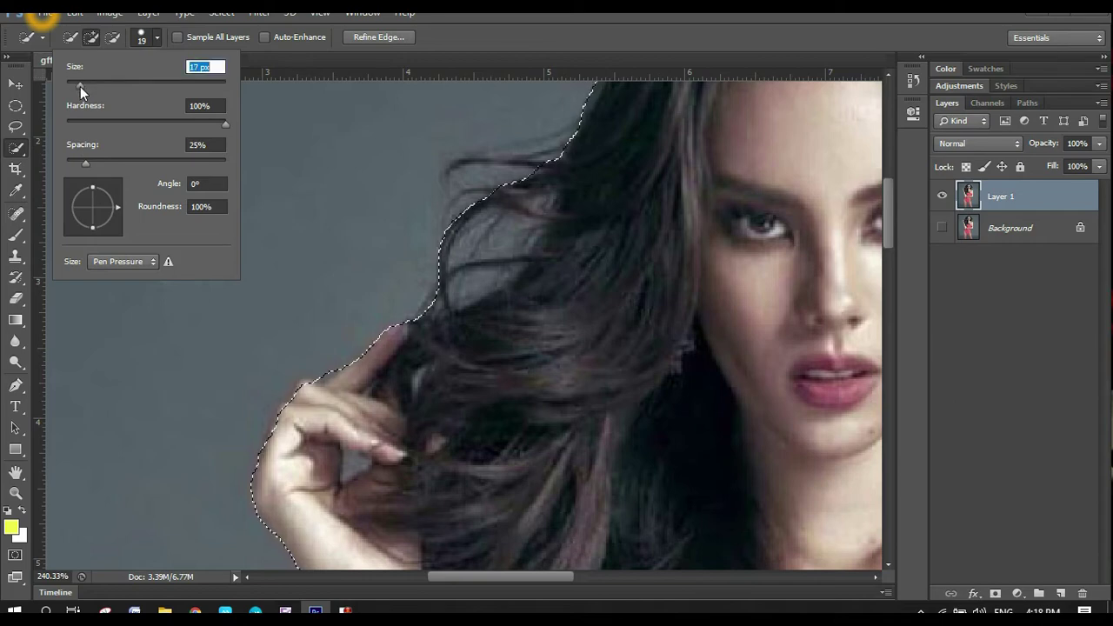
{"action": "left_click", "coordinate": [280, 378]}
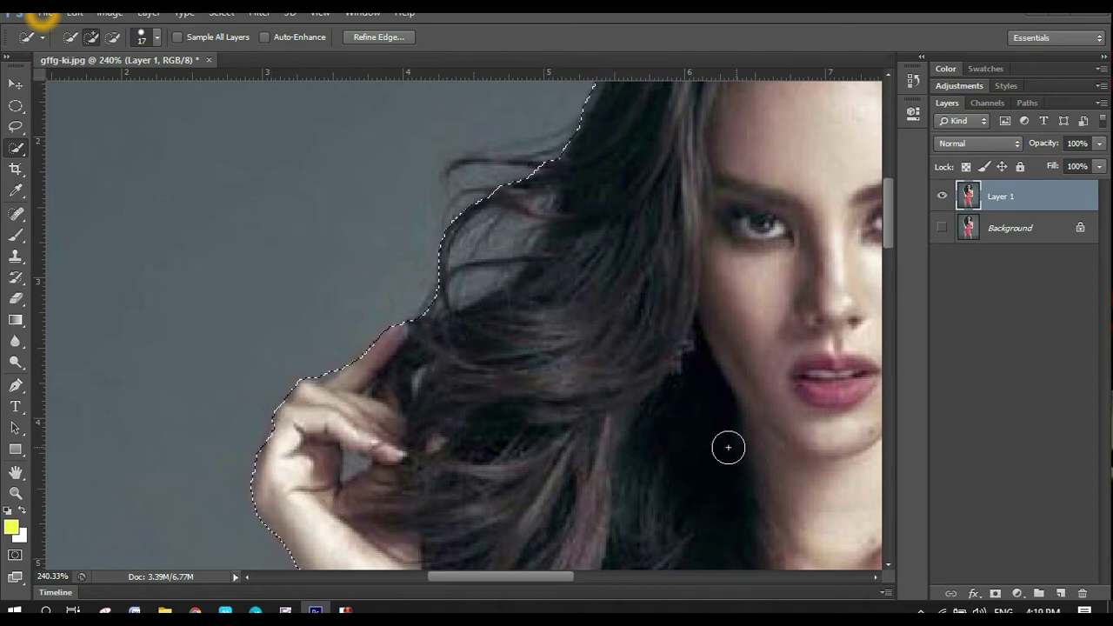
Step: Subtract the small backdrop gap between the fingers of the raised hand with an 8 px brush
{"action": "mouse_move", "coordinate": [887, 236]}
{"action": "left_mouse_down"}
{"action": "mouse_move", "coordinate": [889, 180]}
{"action": "mouse_move", "coordinate": [896, 243]}
{"action": "left_mouse_up"}
{"action": "left_click", "coordinate": [148, 45]}
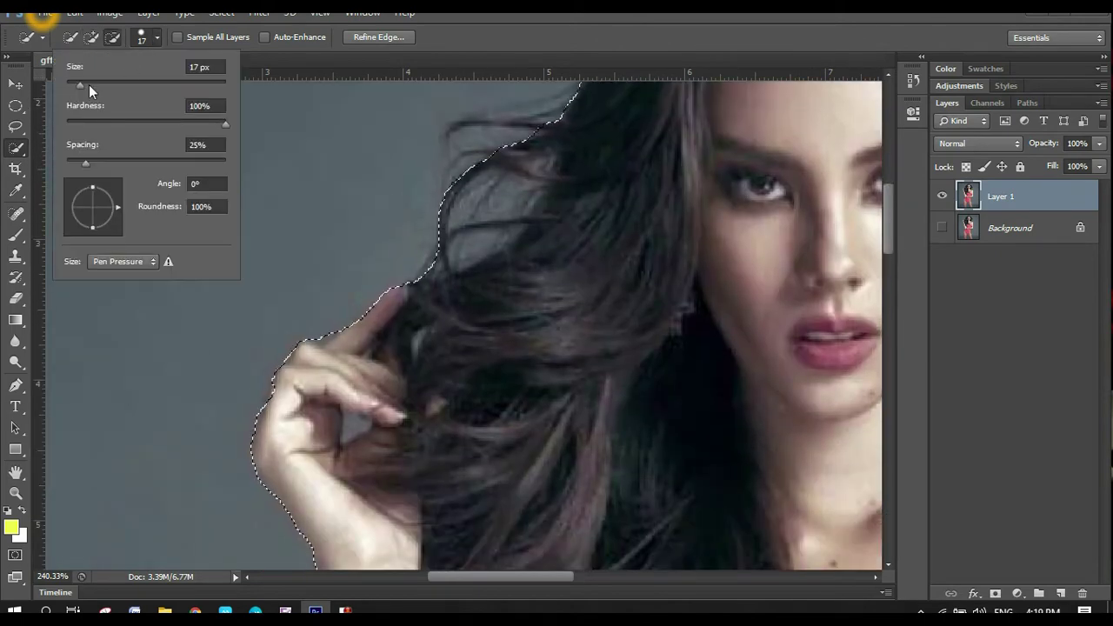
{"action": "left_click_drag", "start_coordinate": [89, 84], "coordinate": [74, 88]}
{"action": "left_click_drag", "start_coordinate": [355, 424], "coordinate": [362, 456]}
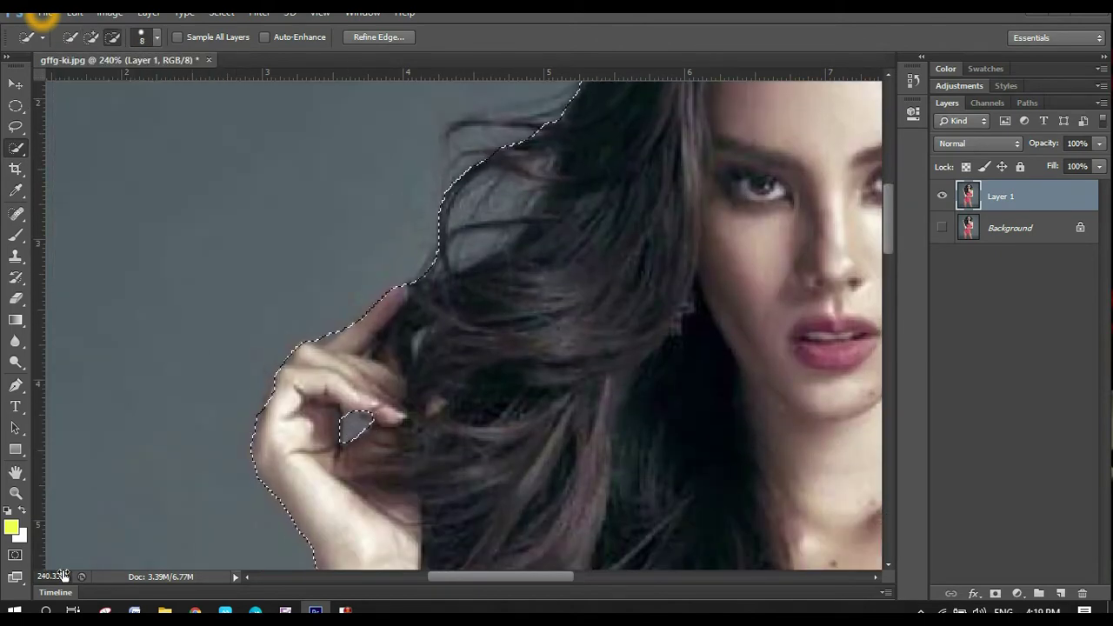
Step: Add the finger edge above the small gap in the raised hand back to the selection with the 8 px brush
{"action": "left_click_drag", "start_coordinate": [45, 576], "coordinate": [162, 581]}
{"action": "left_click_drag", "start_coordinate": [887, 222], "coordinate": [887, 234]}
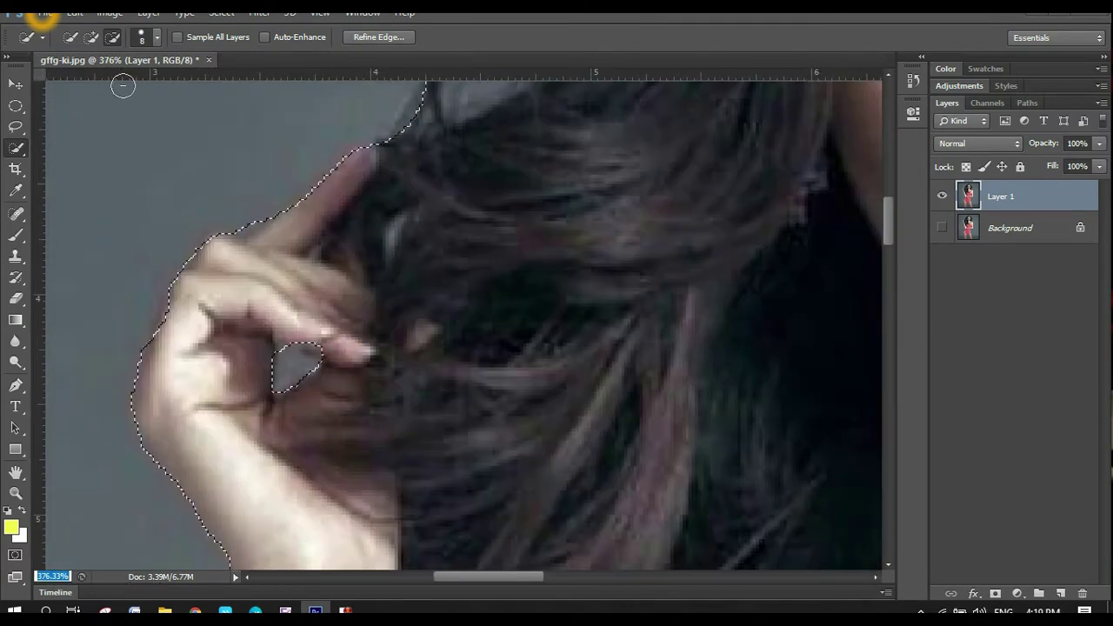
{"action": "left_click", "coordinate": [91, 37]}
{"action": "left_click", "coordinate": [150, 39]}
{"action": "left_click", "coordinate": [73, 85]}
{"action": "left_click_drag", "start_coordinate": [74, 85], "coordinate": [70, 92]}
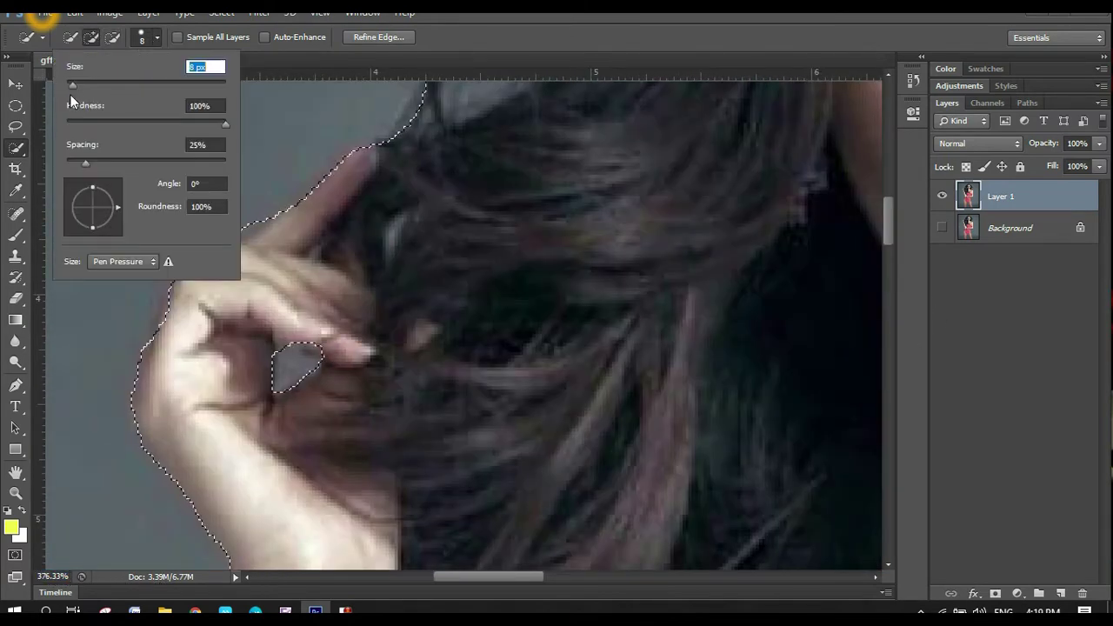
{"action": "left_click_drag", "start_coordinate": [291, 330], "coordinate": [321, 336]}
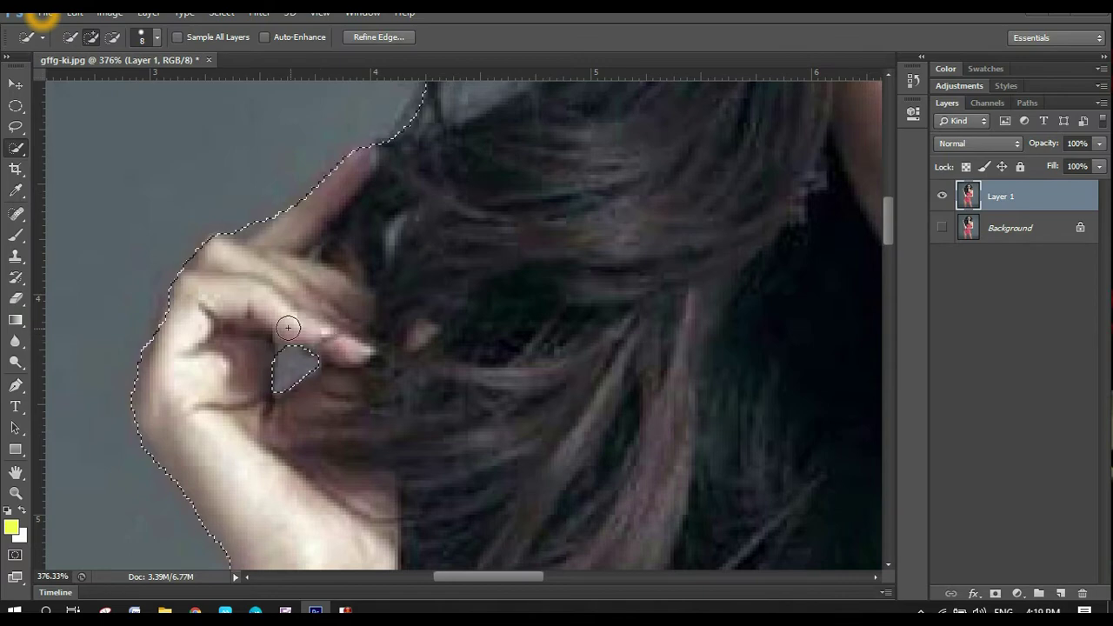
Step: Add the underside of the folded forearm near the elbow and the top edge of the bare shoulder to the selection with the 8 px brush
{"action": "left_click_drag", "start_coordinate": [884, 243], "coordinate": [908, 522]}
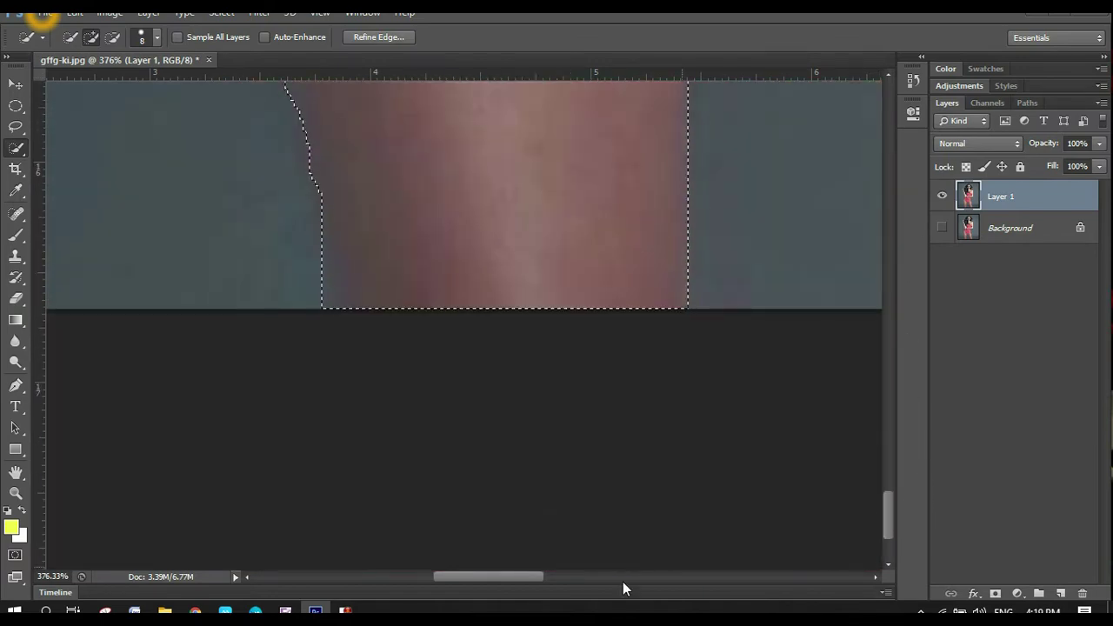
{"action": "left_click_drag", "start_coordinate": [479, 576], "coordinate": [594, 576]}
{"action": "mouse_move", "coordinate": [885, 504]}
{"action": "left_mouse_down"}
{"action": "mouse_move", "coordinate": [910, 371]}
{"action": "mouse_move", "coordinate": [934, 360]}
{"action": "mouse_move", "coordinate": [939, 328]}
{"action": "mouse_move", "coordinate": [949, 332]}
{"action": "left_mouse_up"}
{"action": "left_click", "coordinate": [112, 37]}
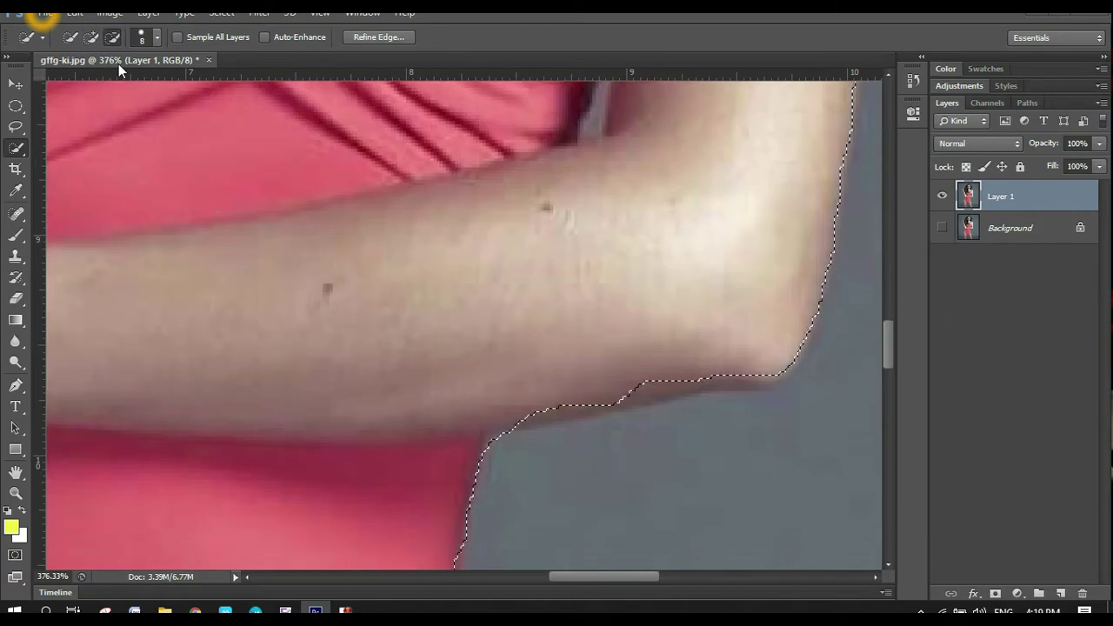
{"action": "left_click", "coordinate": [549, 397]}
{"action": "left_click", "coordinate": [92, 37]}
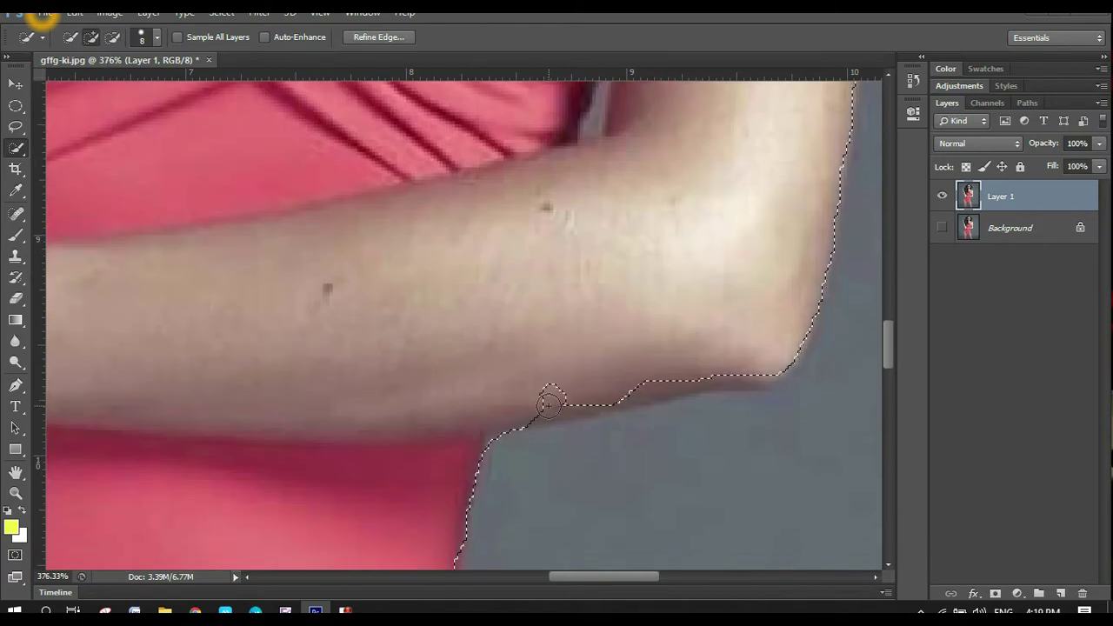
{"action": "left_click", "coordinate": [547, 400]}
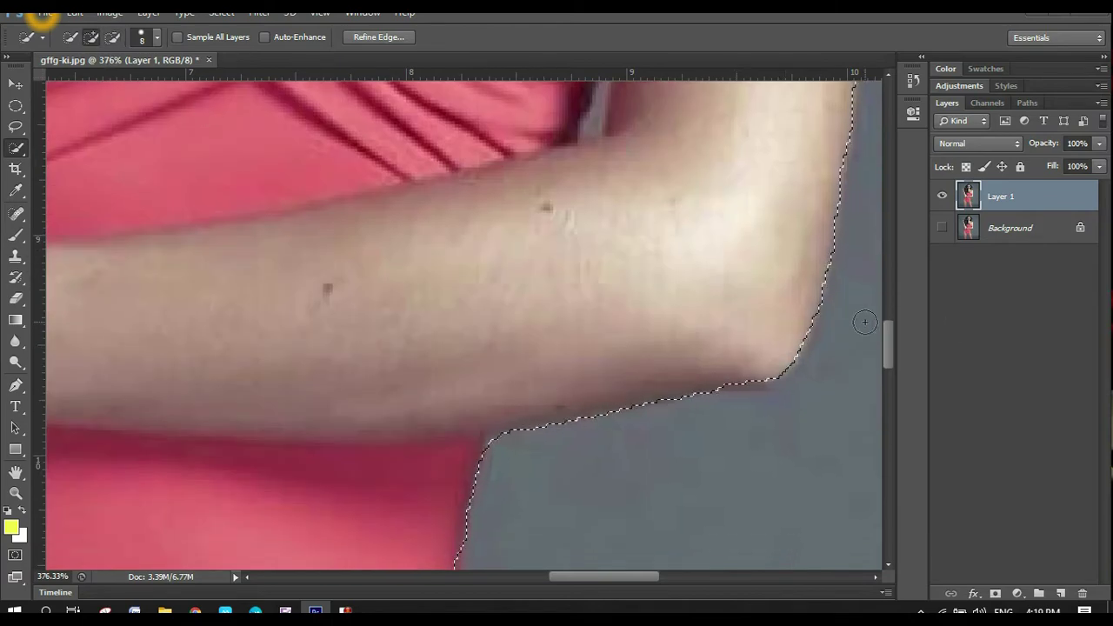
{"action": "left_click_drag", "start_coordinate": [887, 339], "coordinate": [923, 232]}
{"action": "mouse_move", "coordinate": [469, 259]}
{"action": "left_mouse_down"}
{"action": "mouse_move", "coordinate": [497, 301]}
{"action": "mouse_move", "coordinate": [538, 278]}
{"action": "mouse_move", "coordinate": [523, 279]}
{"action": "mouse_move", "coordinate": [700, 290]}
{"action": "mouse_move", "coordinate": [761, 309]}
{"action": "mouse_move", "coordinate": [685, 295]}
{"action": "left_mouse_up"}
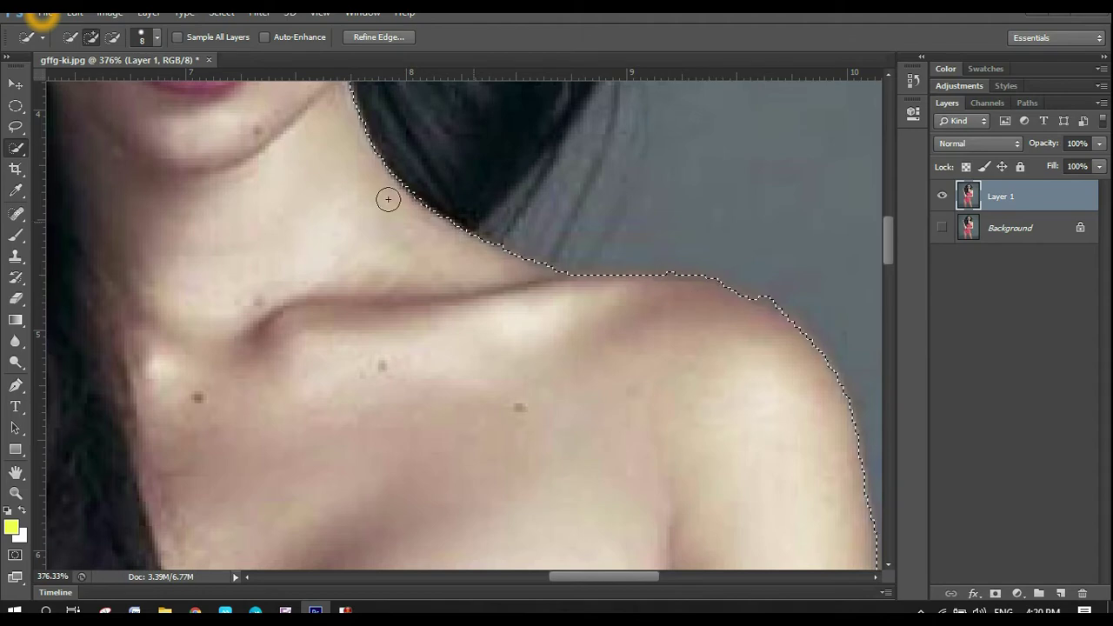
{"action": "left_click", "coordinate": [112, 37]}
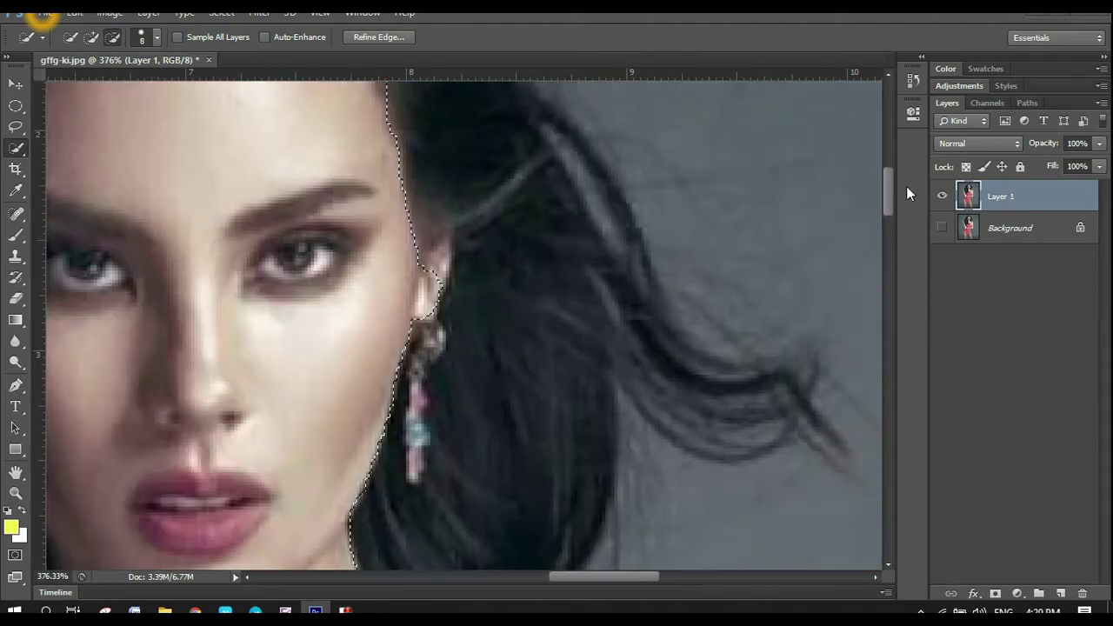
{"action": "scroll", "coordinate": [834, 191], "scroll_direction": "up", "scroll_amount": 5}
{"action": "left_click_drag", "start_coordinate": [930, 212], "coordinate": [930, 209]}
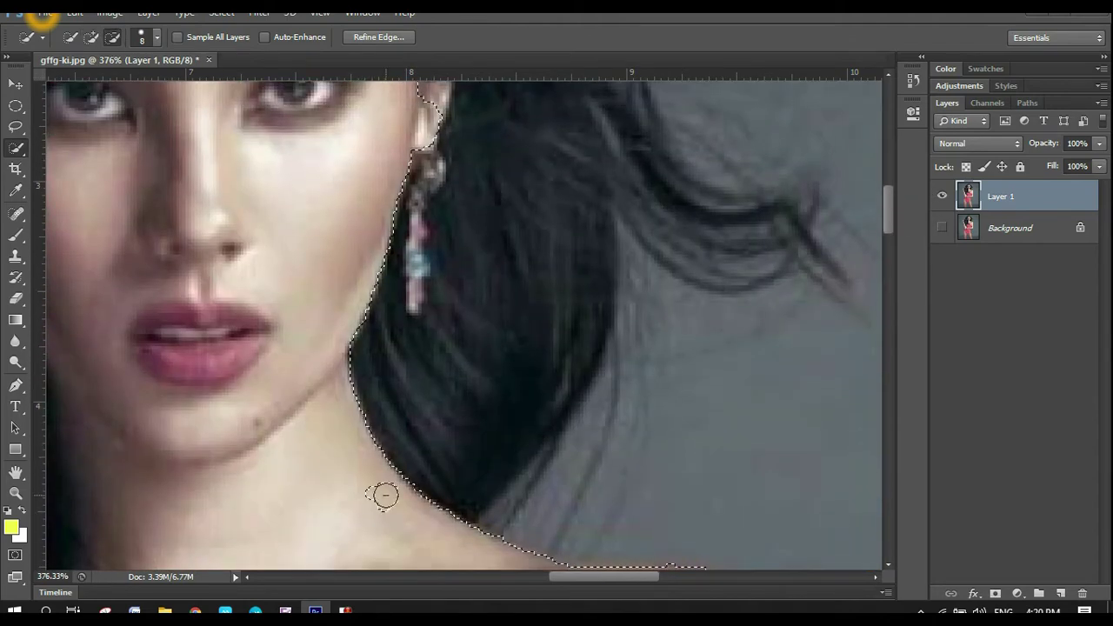
{"action": "left_click", "coordinate": [382, 495]}
{"action": "key", "text": "ctrl+z"}
Step: Add the dark hair beside the face and neck, including its outward-flying lock, to the selection with the 8 px brush
{"action": "key", "text": "shift"}
{"action": "mouse_move", "coordinate": [417, 419]}
{"action": "left_mouse_down"}
{"action": "mouse_move", "coordinate": [480, 473]}
{"action": "mouse_move", "coordinate": [565, 391]}
{"action": "mouse_move", "coordinate": [591, 347]}
{"action": "left_mouse_up"}
{"action": "scroll", "coordinate": [893, 174], "scroll_direction": "up", "scroll_amount": 3}
{"action": "left_click_drag", "start_coordinate": [892, 160], "coordinate": [891, 184]}
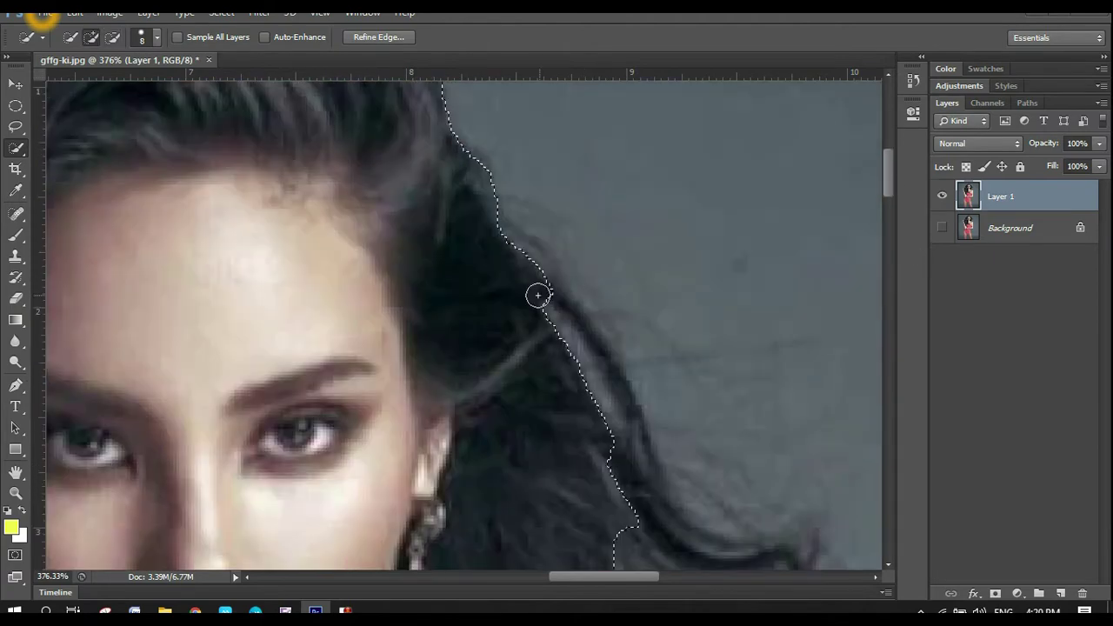
{"action": "mouse_move", "coordinate": [537, 295]}
{"action": "left_mouse_down"}
{"action": "mouse_move", "coordinate": [552, 416]}
{"action": "mouse_move", "coordinate": [592, 469]}
{"action": "mouse_move", "coordinate": [618, 464]}
{"action": "mouse_move", "coordinate": [656, 519]}
{"action": "left_mouse_up"}
{"action": "left_click_drag", "start_coordinate": [888, 175], "coordinate": [888, 191]}
{"action": "scroll", "coordinate": [889, 199], "scroll_direction": "down", "scroll_amount": 3}
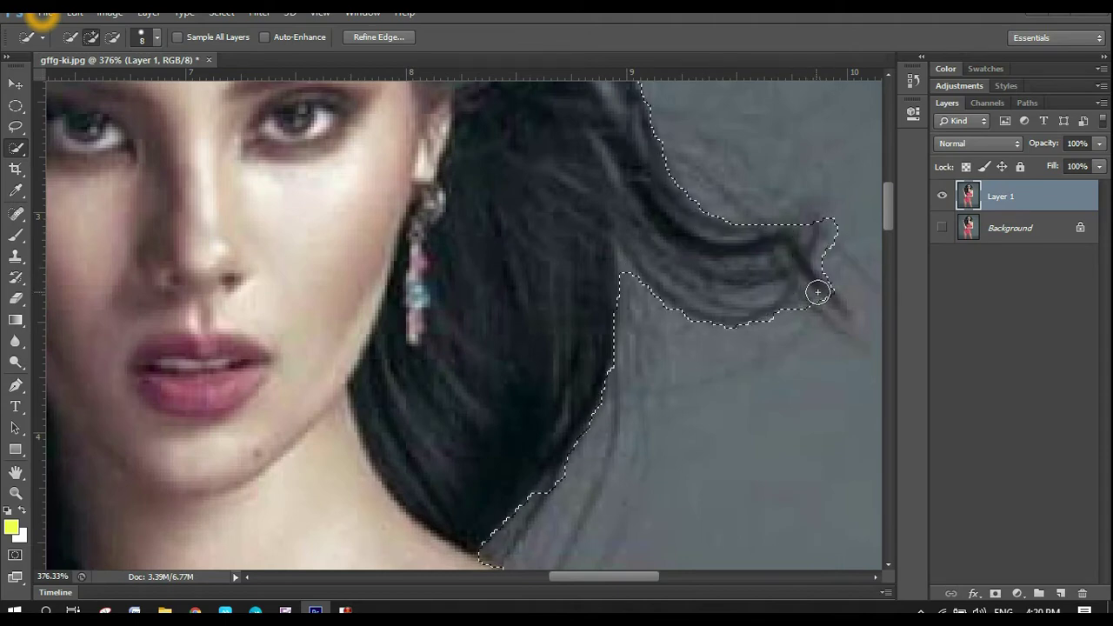
Step: Subtract the excess backdrop around the tip of the flying lock and add the lock's dark end back with a 4 px brush
{"action": "left_click", "coordinate": [115, 37]}
{"action": "mouse_move", "coordinate": [850, 223]}
{"action": "left_mouse_down"}
{"action": "mouse_move", "coordinate": [830, 248]}
{"action": "mouse_move", "coordinate": [832, 230]}
{"action": "mouse_move", "coordinate": [813, 225]}
{"action": "mouse_move", "coordinate": [830, 286]}
{"action": "left_mouse_up"}
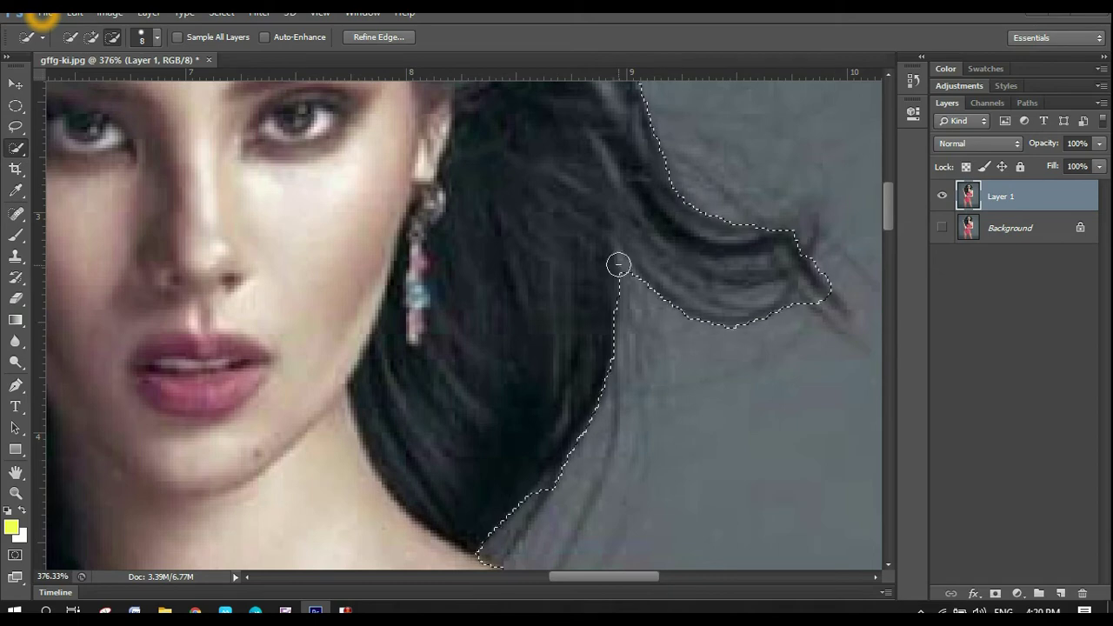
{"action": "left_click", "coordinate": [142, 37]}
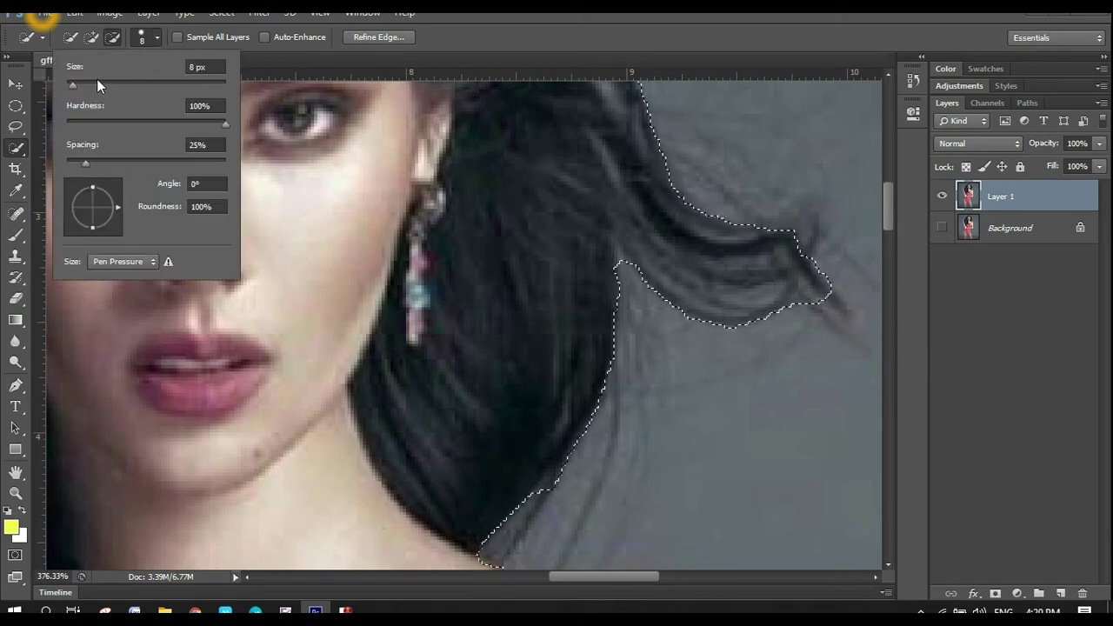
{"action": "left_click_drag", "start_coordinate": [71, 86], "coordinate": [70, 87]}
{"action": "left_click", "coordinate": [820, 291]}
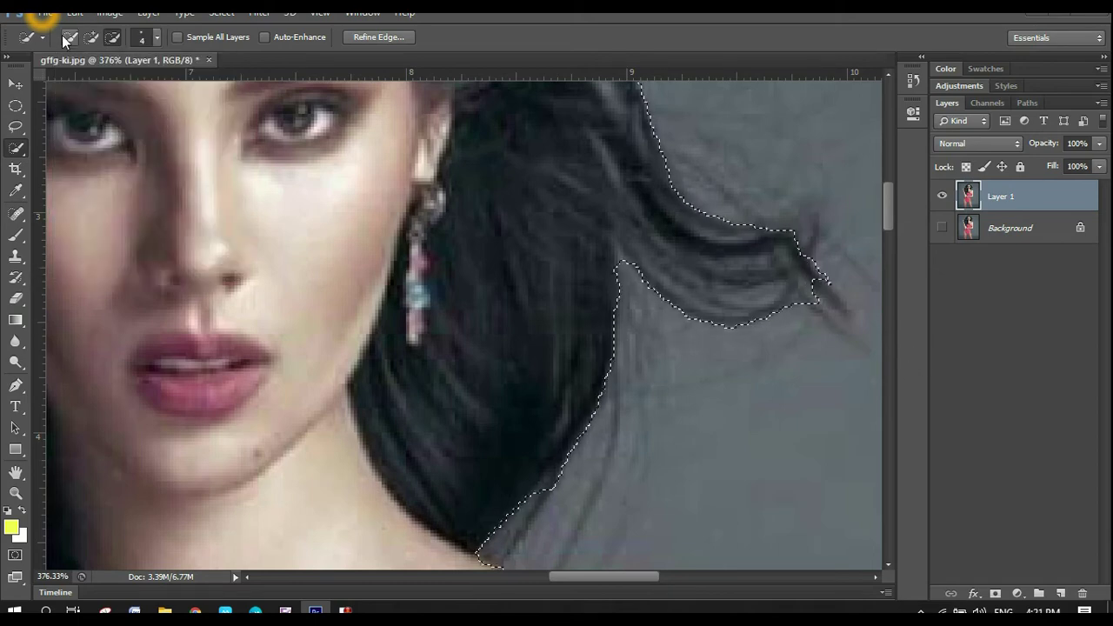
{"action": "left_click", "coordinate": [91, 37]}
{"action": "left_click_drag", "start_coordinate": [825, 286], "coordinate": [843, 307]}
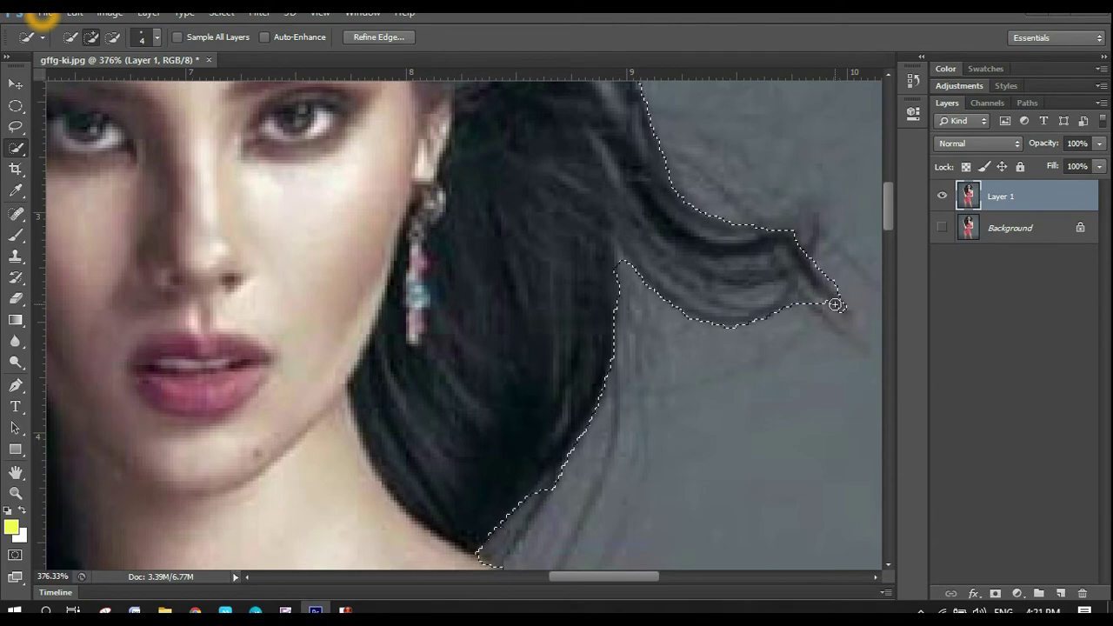
Step: Subtract the backdrop gap inside the loose curl above the raised hand and add part of the curl back with the 4 px brush
{"action": "left_click_drag", "start_coordinate": [887, 202], "coordinate": [896, 285]}
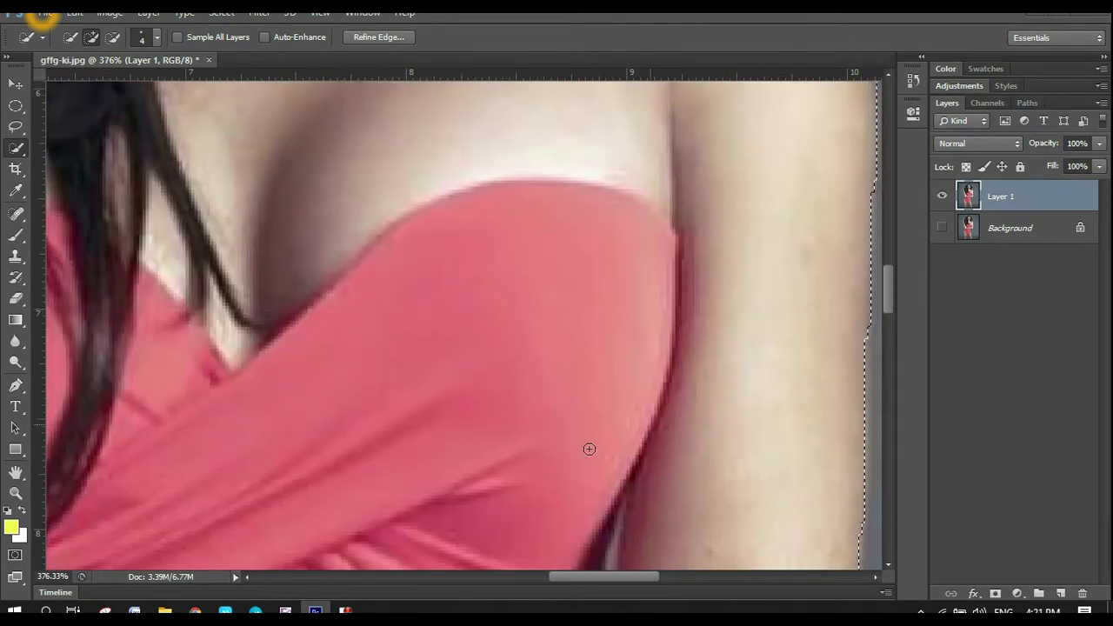
{"action": "left_click_drag", "start_coordinate": [47, 582], "coordinate": [56, 582]}
{"action": "key", "text": "Down"}
{"action": "key", "text": "Down"}
{"action": "key", "text": "Down"}
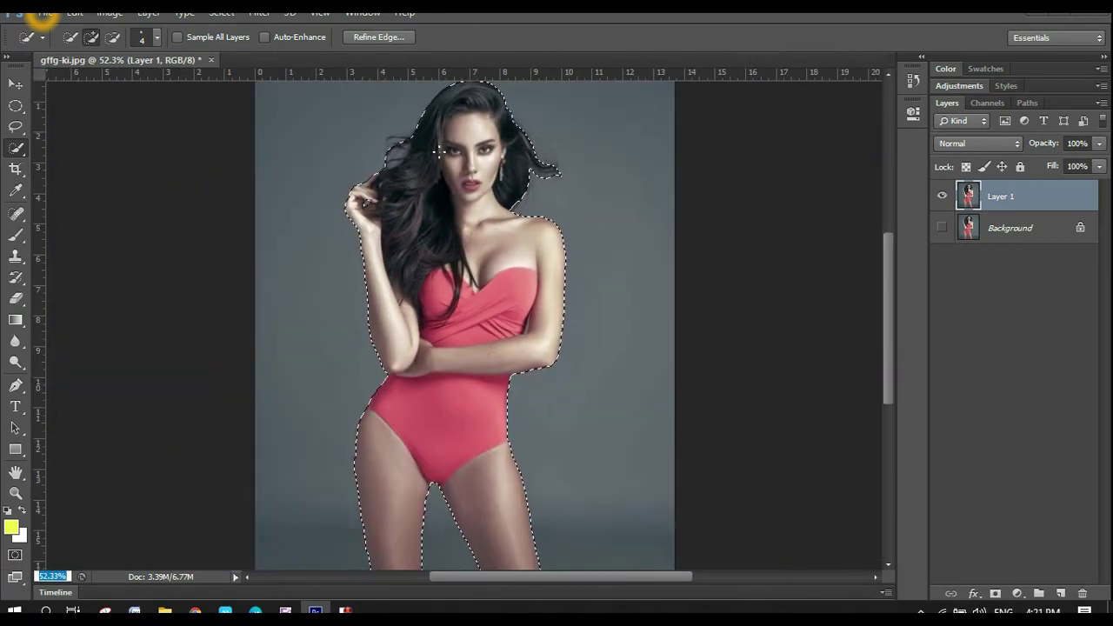
{"action": "left_click_drag", "start_coordinate": [41, 583], "coordinate": [44, 583]}
{"action": "left_click", "coordinate": [44, 581]}
{"action": "key", "text": "Up"}
{"action": "key", "text": "Up"}
{"action": "key", "text": "Up"}
{"action": "key", "text": "Up"}
{"action": "key", "text": "Up"}
{"action": "key", "text": "Up"}
{"action": "key", "text": "Up"}
{"action": "key", "text": "Up"}
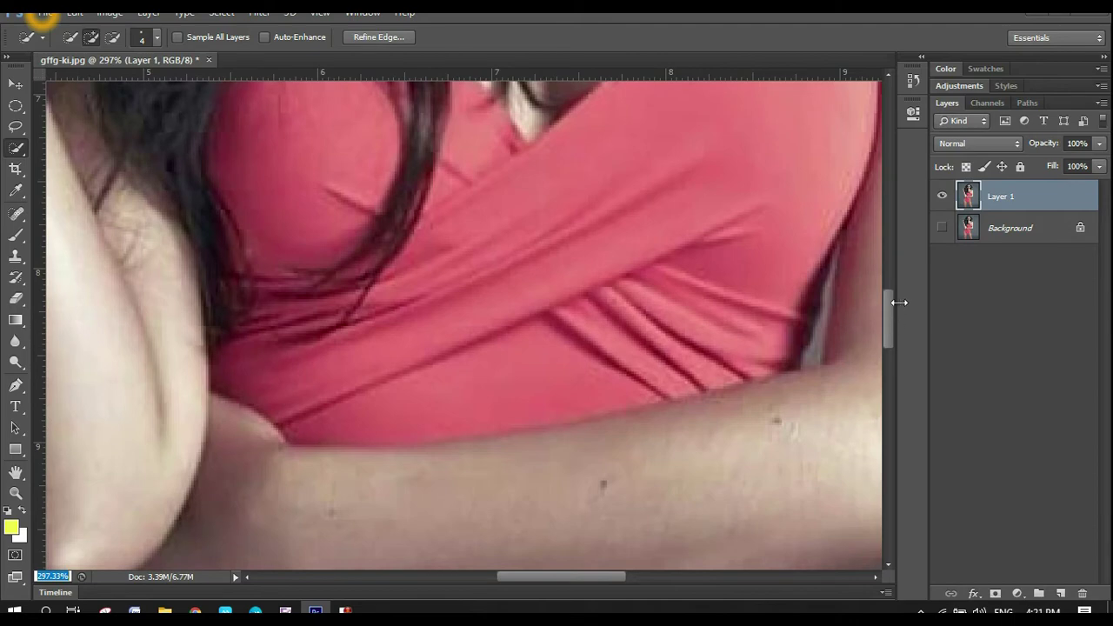
{"action": "left_click_drag", "start_coordinate": [893, 296], "coordinate": [895, 153]}
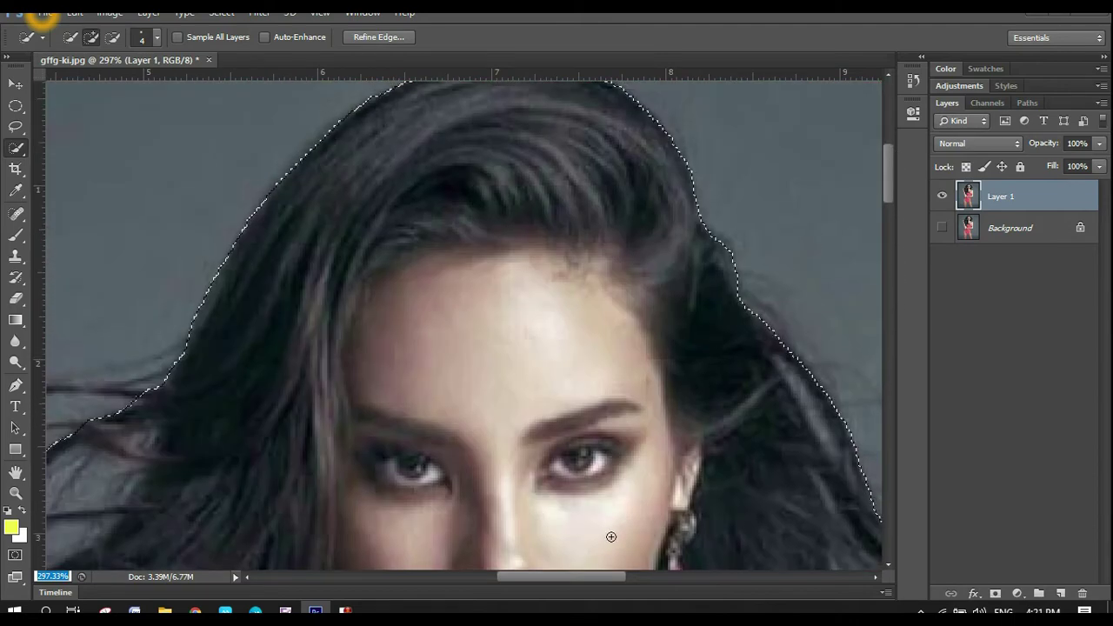
{"action": "left_click_drag", "start_coordinate": [579, 578], "coordinate": [523, 578]}
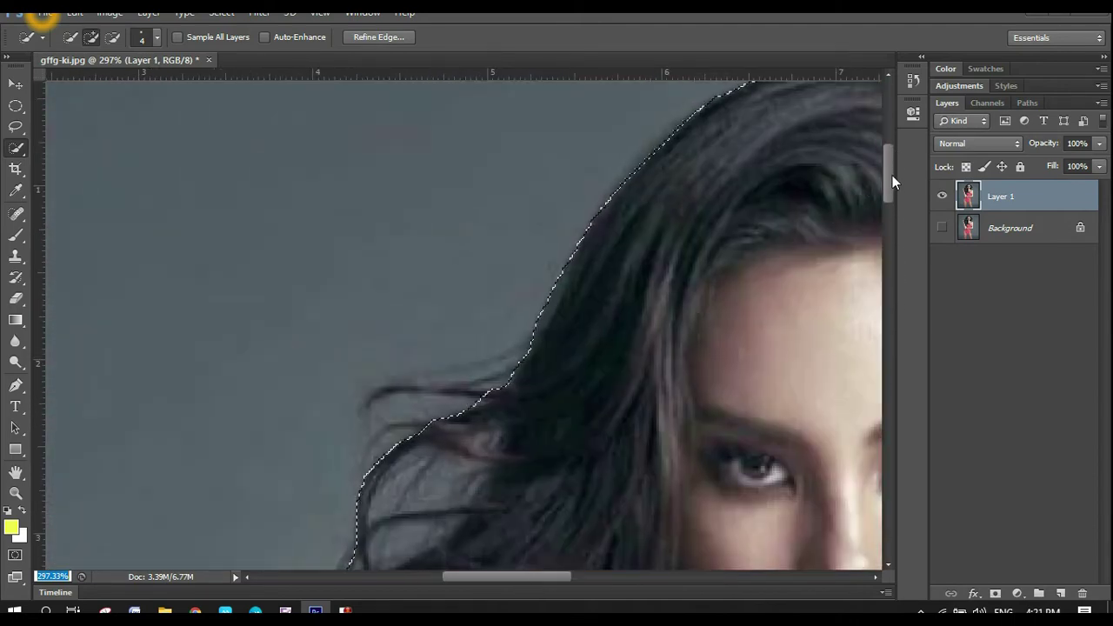
{"action": "left_click_drag", "start_coordinate": [892, 175], "coordinate": [896, 193]}
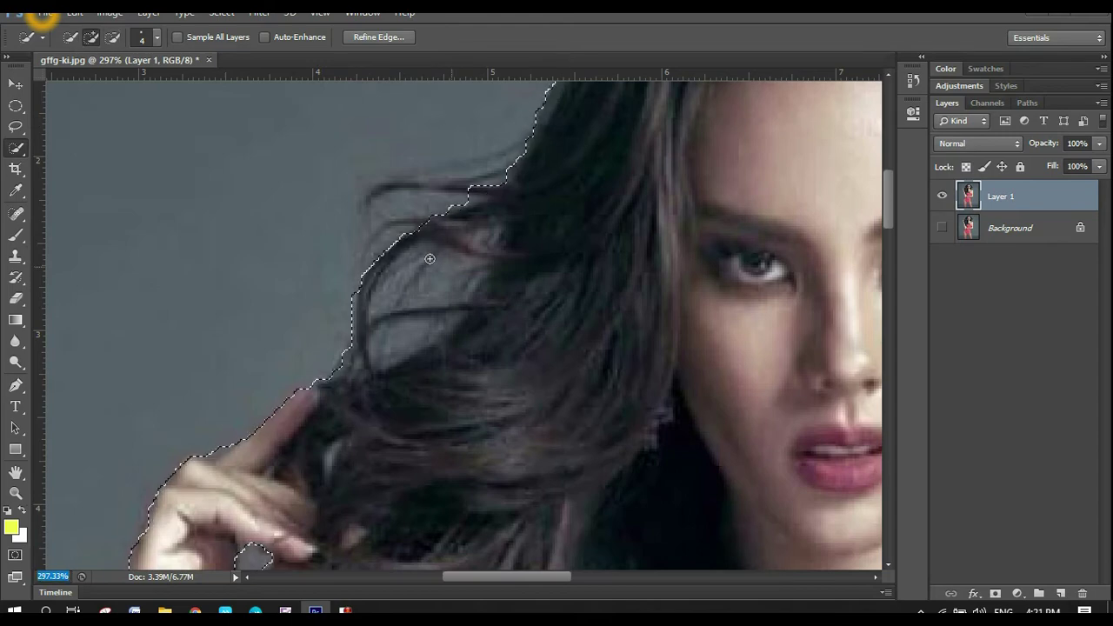
{"action": "left_click", "coordinate": [112, 36]}
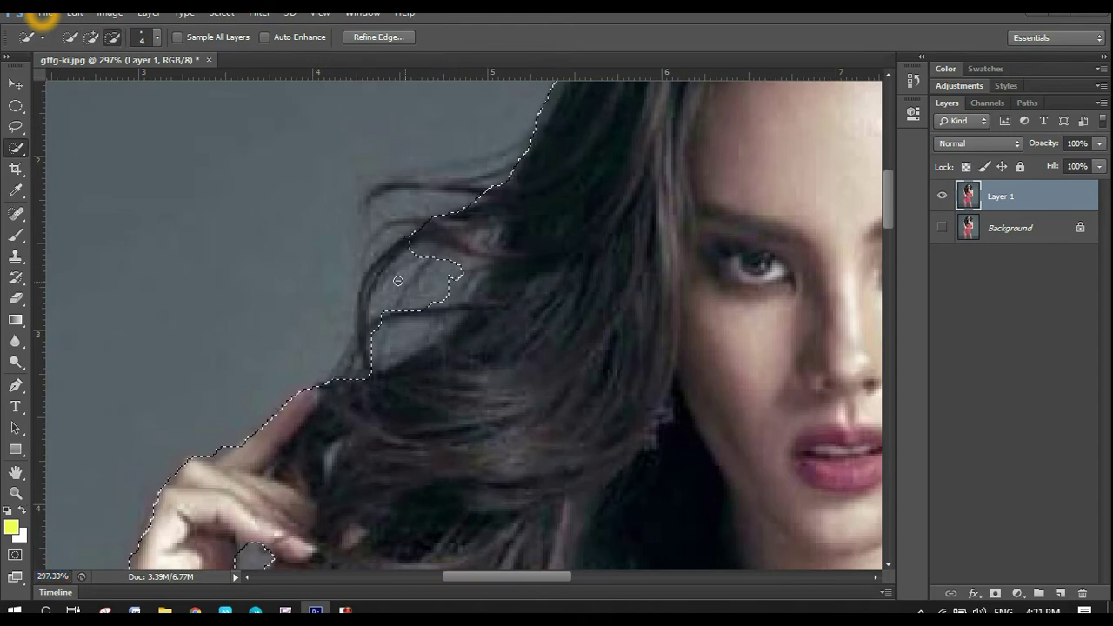
{"action": "left_click", "coordinate": [92, 37]}
{"action": "left_click_drag", "start_coordinate": [407, 255], "coordinate": [417, 287]}
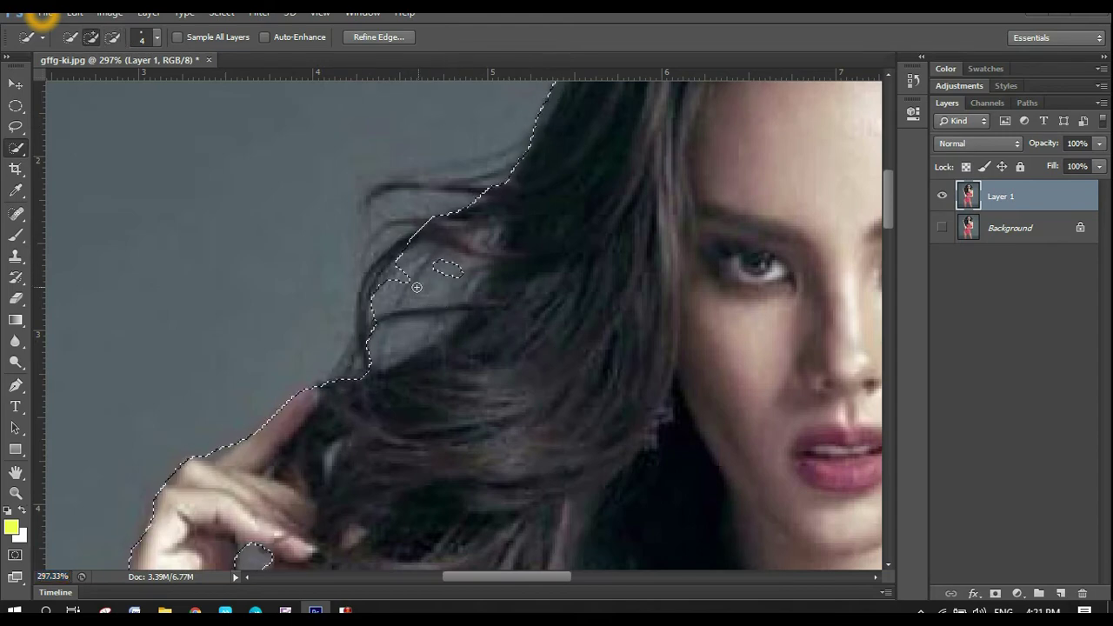
Step: Add the upper wisp and outer strands of the loose curl to the selection, leaving the backdrop gaps between them out
{"action": "left_click", "coordinate": [480, 198], "text": "shift"}
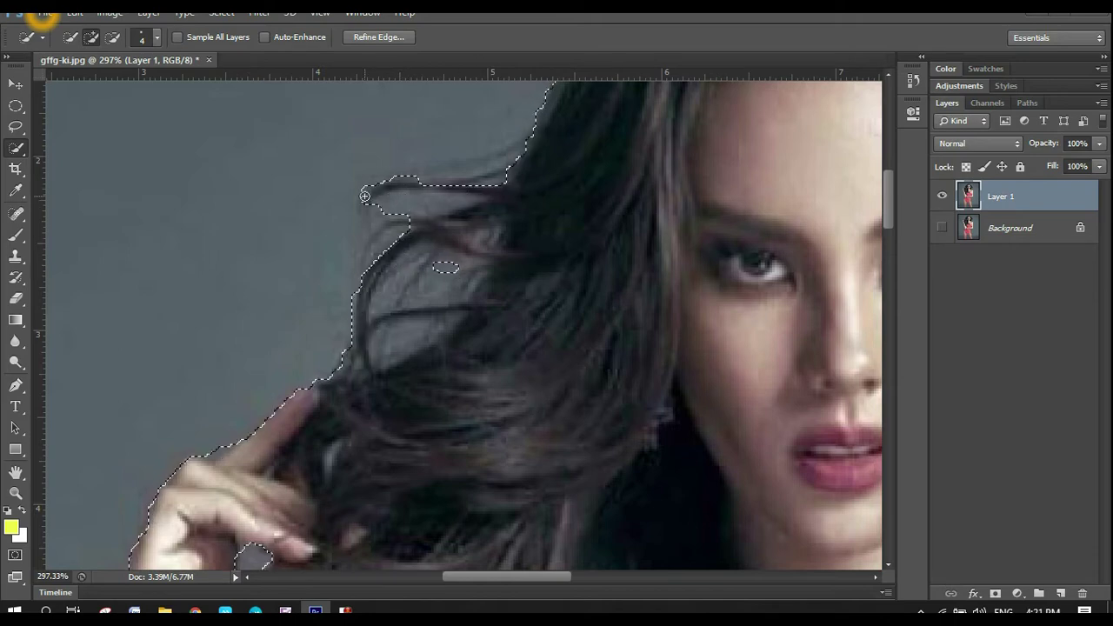
{"action": "left_click_drag", "start_coordinate": [440, 273], "coordinate": [469, 294]}
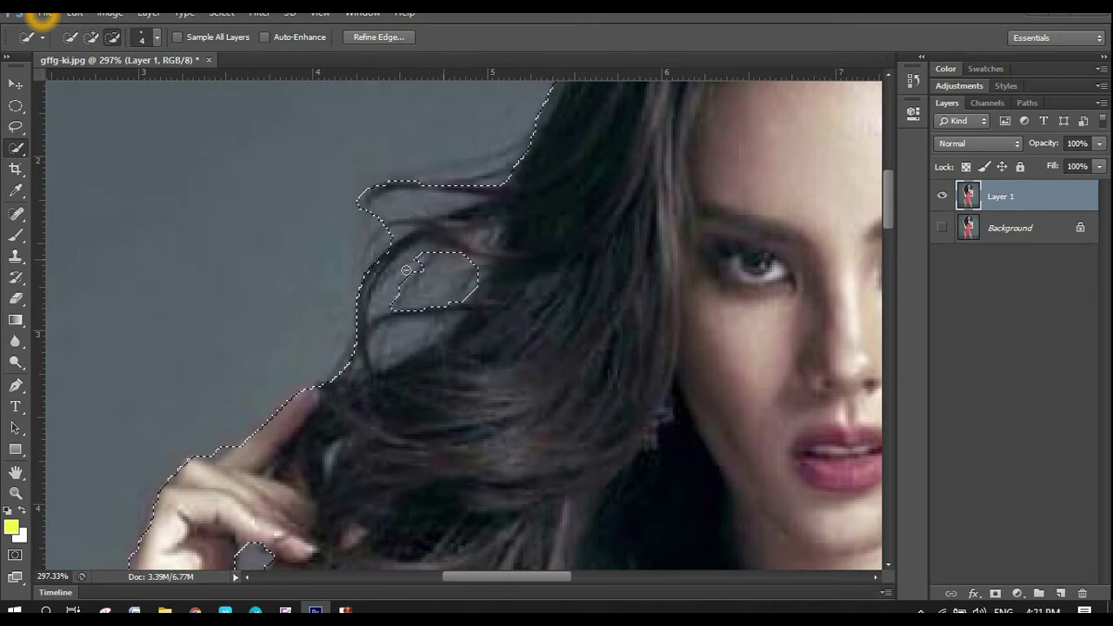
{"action": "mouse_move", "coordinate": [452, 204]}
{"action": "left_mouse_down"}
{"action": "mouse_move", "coordinate": [391, 205]}
{"action": "mouse_move", "coordinate": [412, 293]}
{"action": "left_mouse_up"}
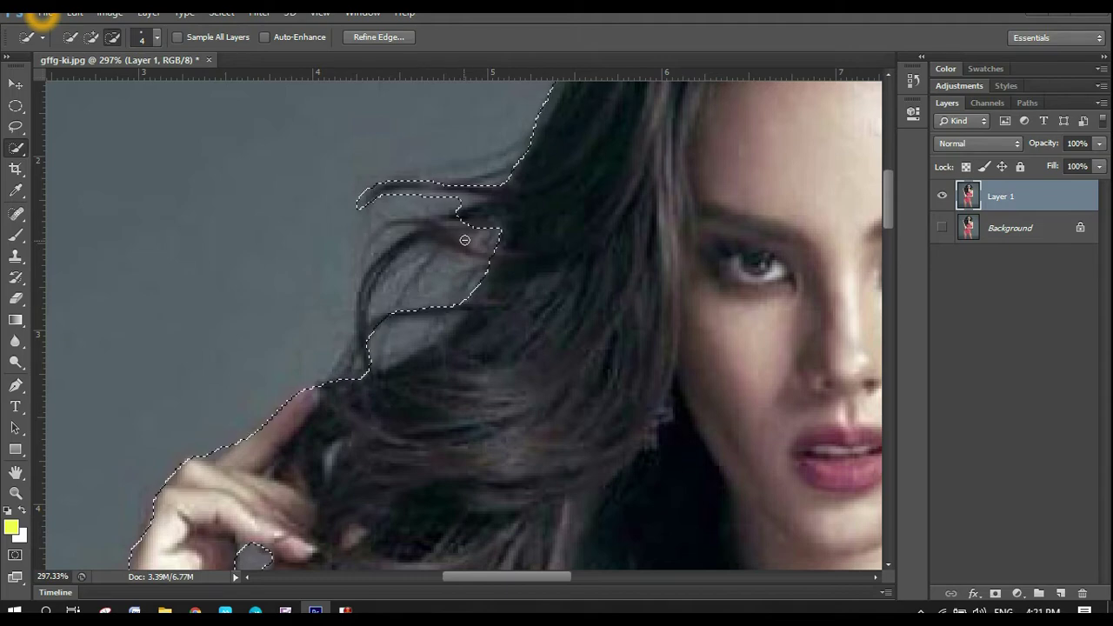
{"action": "left_click", "coordinate": [91, 37]}
{"action": "mouse_move", "coordinate": [450, 220]}
{"action": "left_mouse_down"}
{"action": "mouse_move", "coordinate": [428, 238]}
{"action": "mouse_move", "coordinate": [406, 293]}
{"action": "mouse_move", "coordinate": [395, 258]}
{"action": "mouse_move", "coordinate": [363, 320]}
{"action": "mouse_move", "coordinate": [387, 365]}
{"action": "left_mouse_up"}
Step: Add a layer mask to Layer 1 from the finished selection of the whole figure
{"action": "left_click_drag", "start_coordinate": [67, 577], "coordinate": [45, 584]}
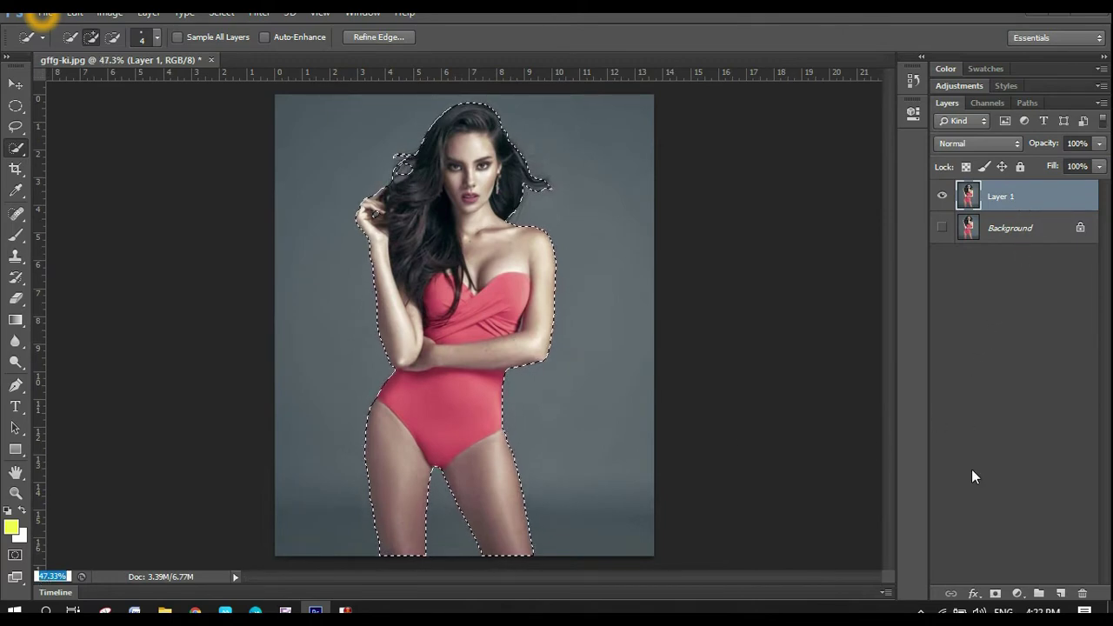
{"action": "left_click", "coordinate": [995, 596]}
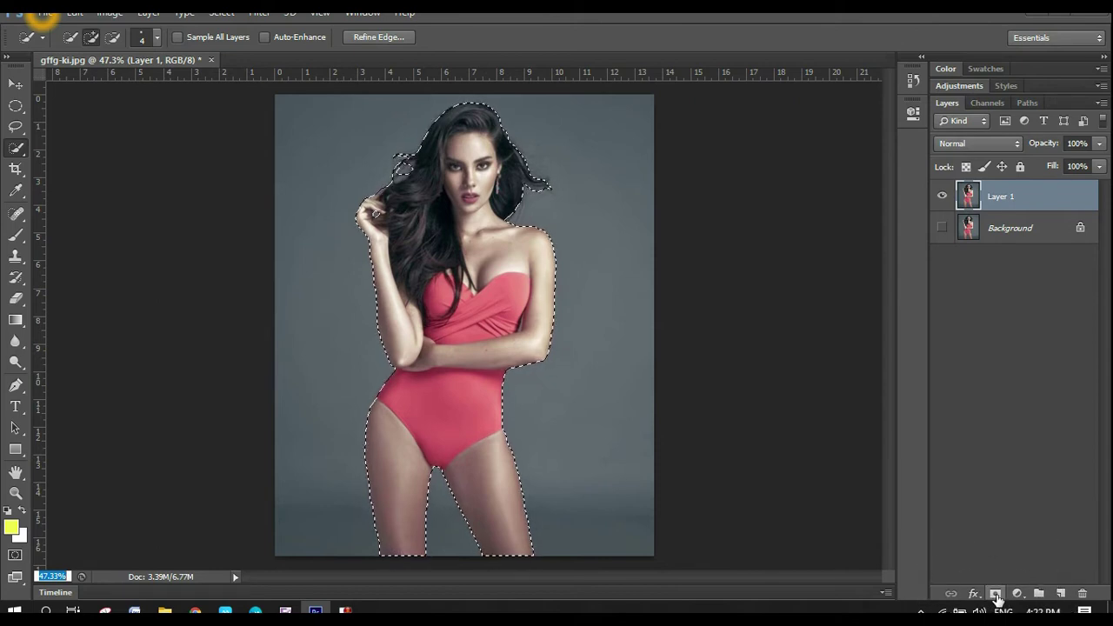
{"action": "left_click", "coordinate": [996, 594]}
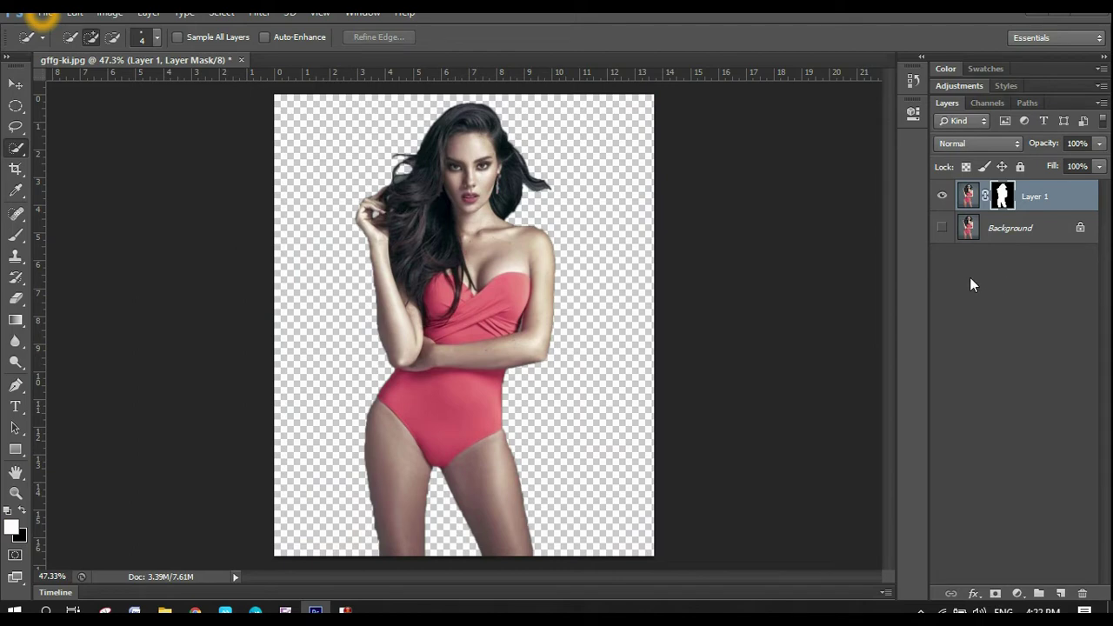
Step: Compare the cutout with the original photo by toggling the Background layer's visibility, leaving the layer shown
{"action": "left_click", "coordinate": [941, 228]}
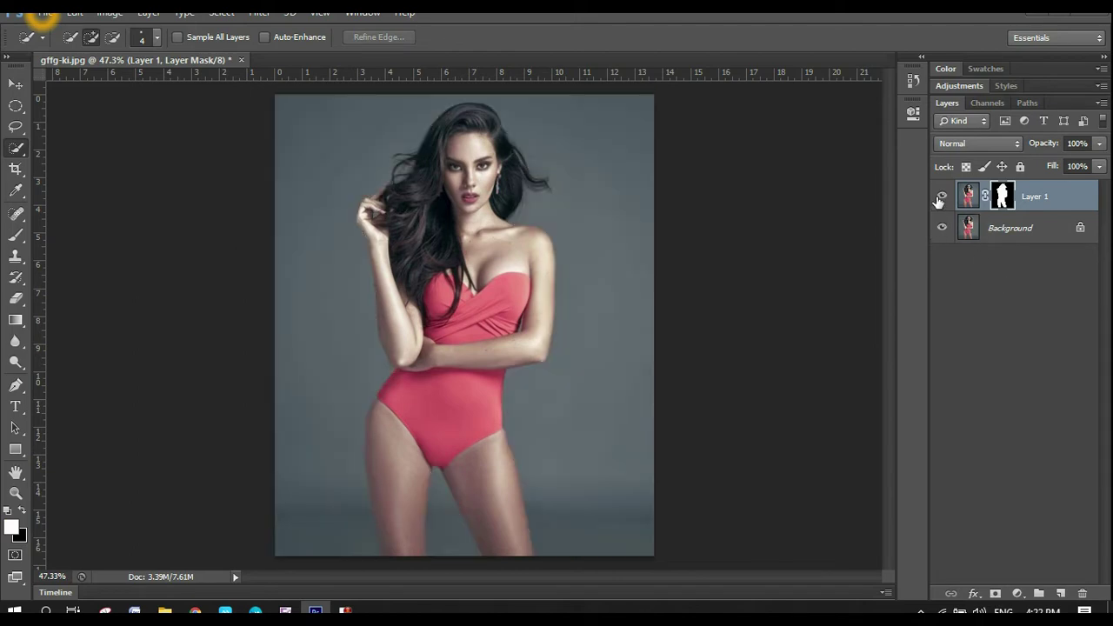
{"action": "left_click", "coordinate": [941, 228]}
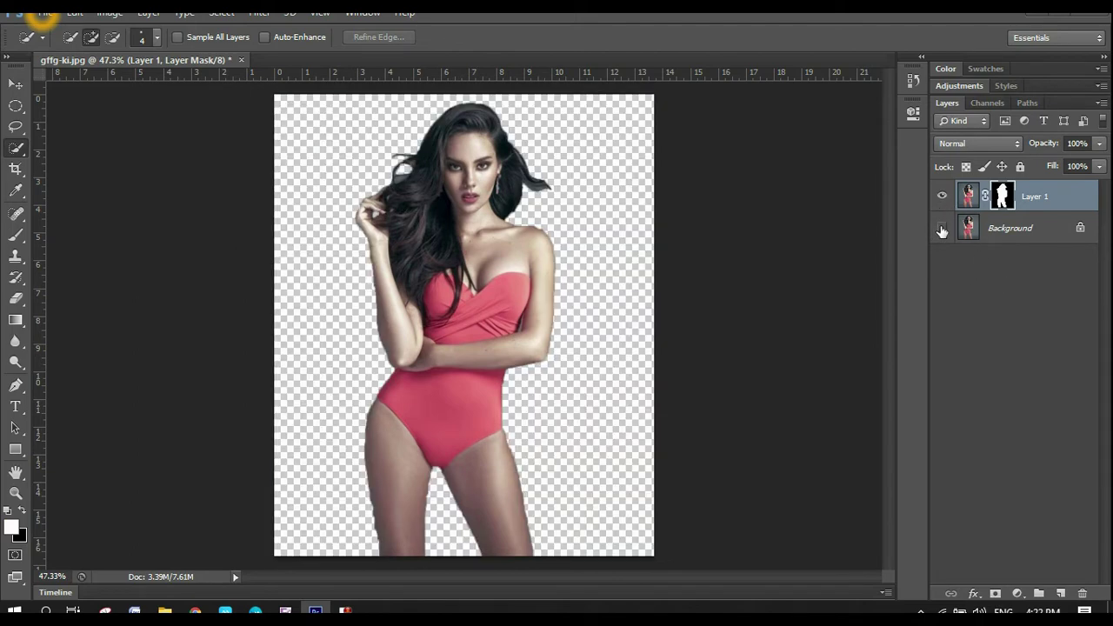
{"action": "left_click", "coordinate": [941, 227]}
{"action": "left_click", "coordinate": [941, 228]}
{"action": "left_click", "coordinate": [941, 228]}
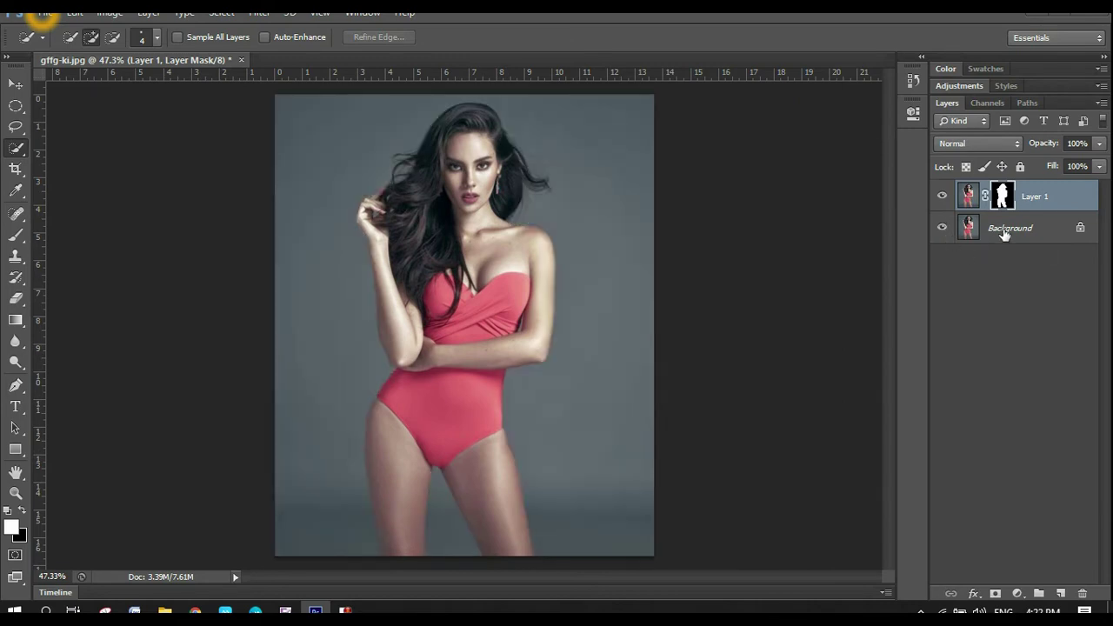
Step: Open Refine Mask for Layer 1's mask and set the preview view to On Black
{"action": "right_click", "coordinate": [1004, 200]}
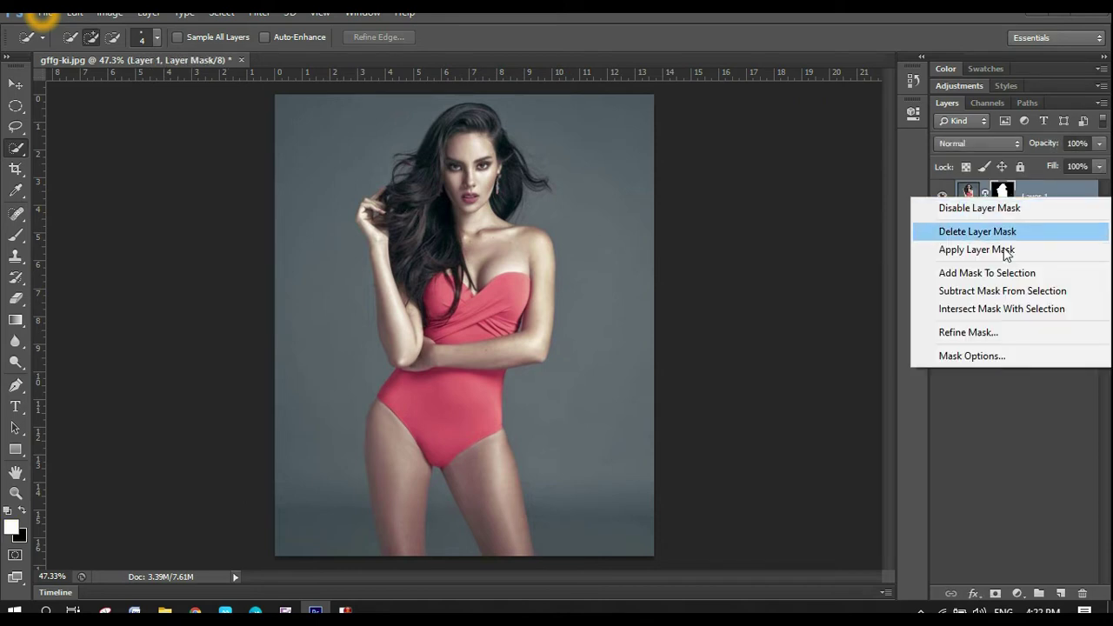
{"action": "left_click", "coordinate": [1003, 334]}
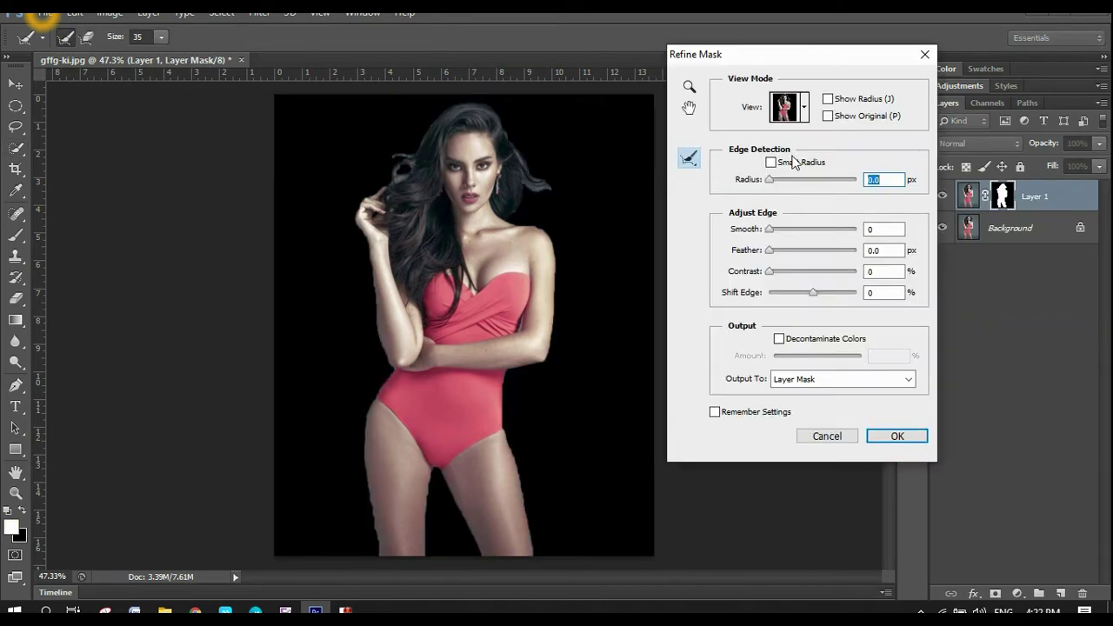
{"action": "left_click", "coordinate": [804, 108]}
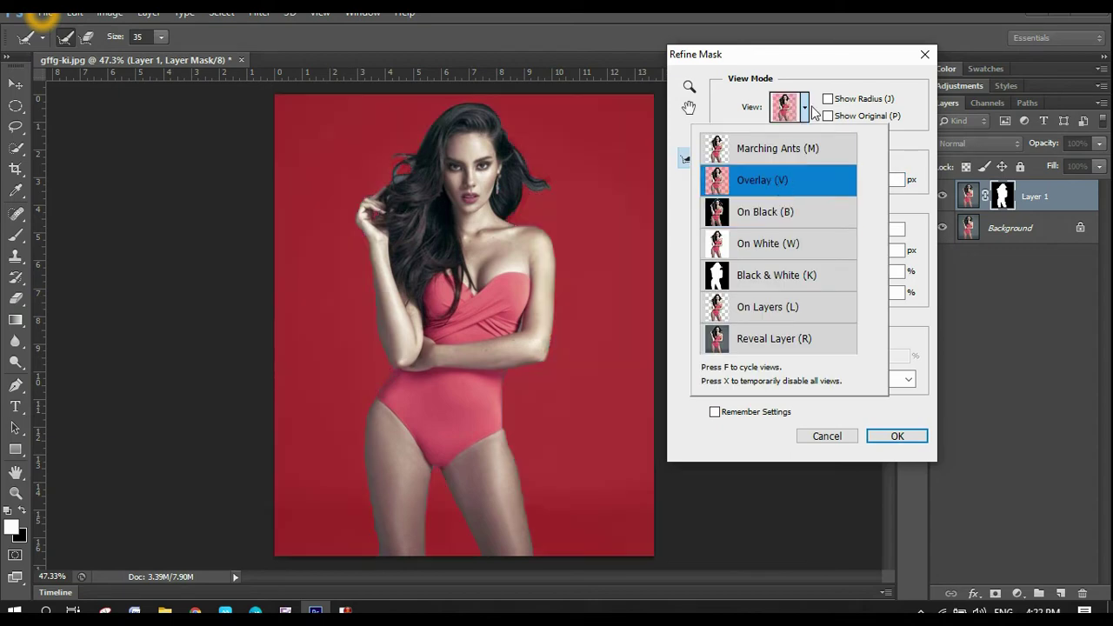
{"action": "left_click", "coordinate": [806, 110]}
{"action": "left_click", "coordinate": [805, 110]}
{"action": "left_click", "coordinate": [767, 212]}
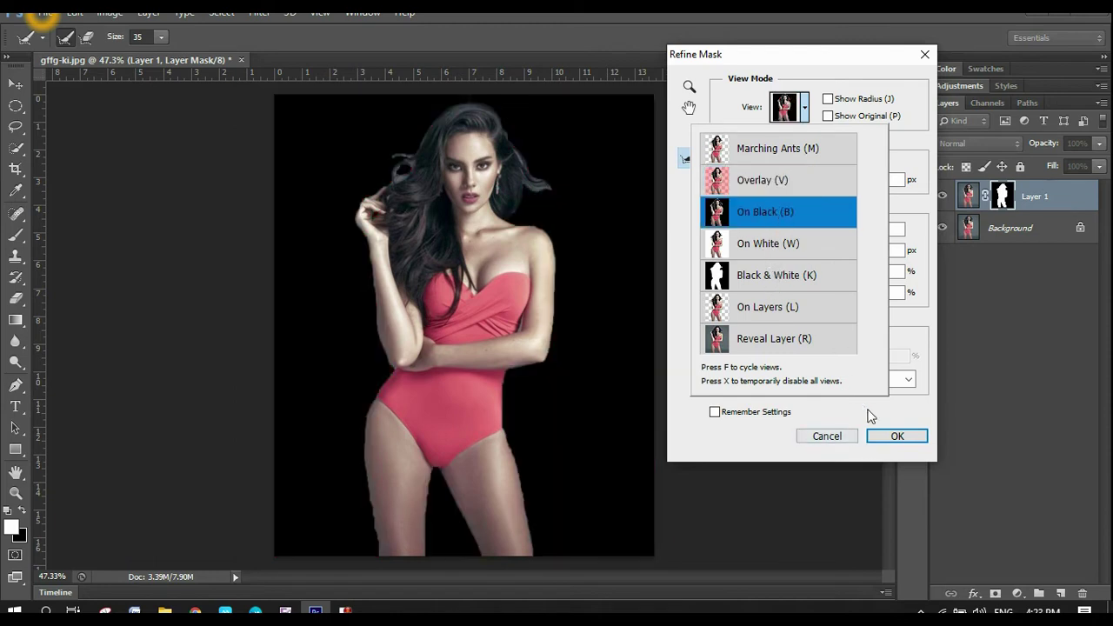
{"action": "left_click", "coordinate": [739, 105]}
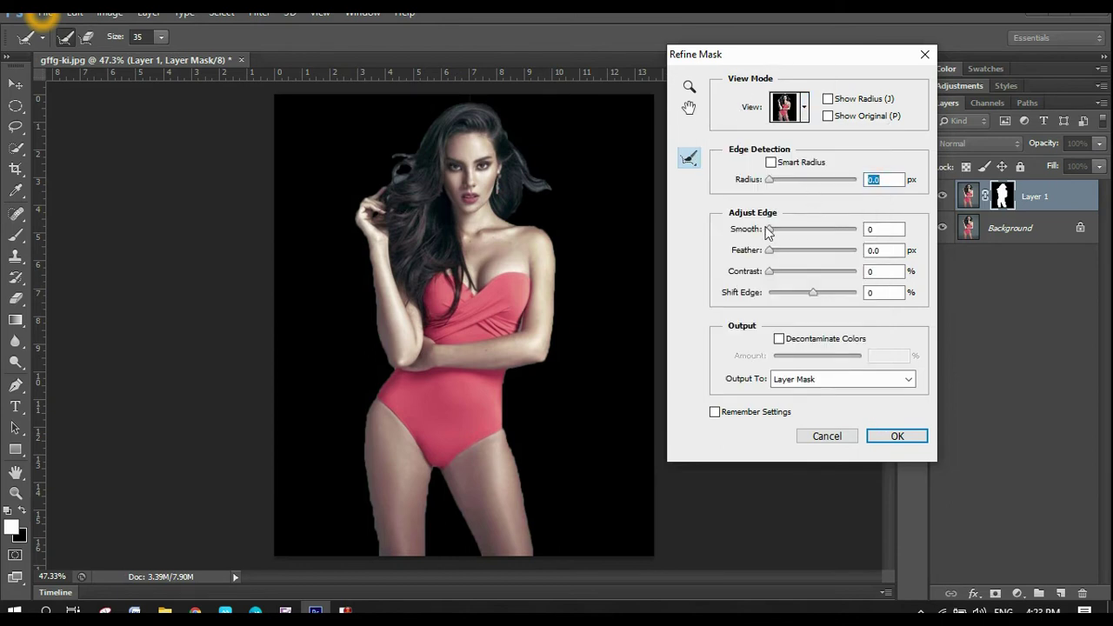
Step: Refine the mask's edge with Smooth 36, Contrast 34% and Radius 2.5 px, and apply it to the layer mask
{"action": "left_click_drag", "start_coordinate": [892, 231], "coordinate": [838, 229]}
{"action": "type", "text": "36"}
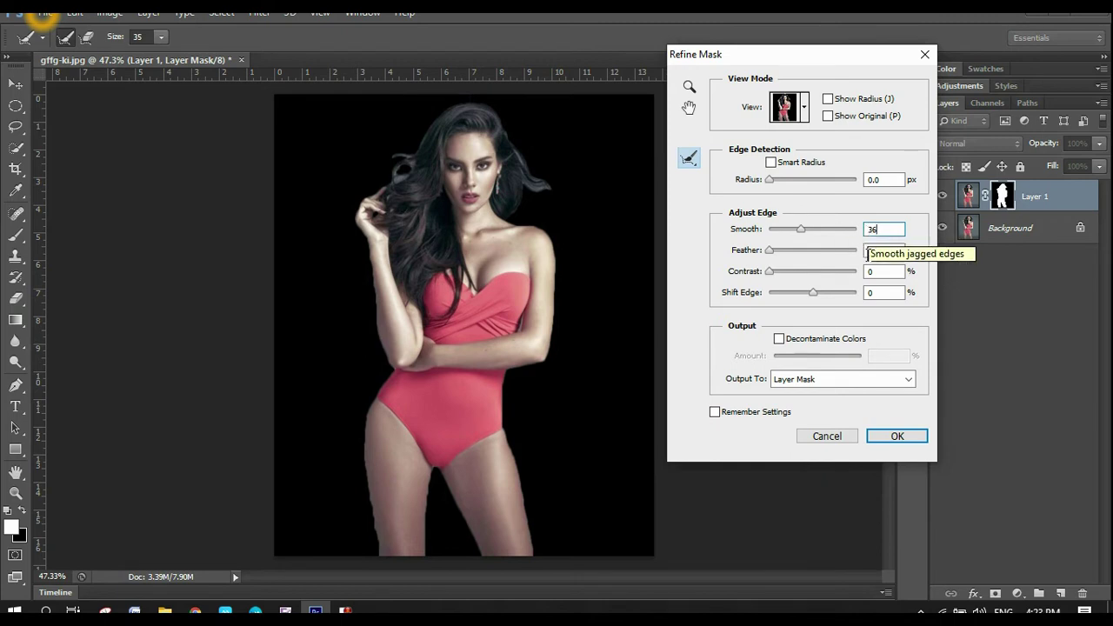
{"action": "key", "text": "Tab"}
{"action": "key", "text": "Tab"}
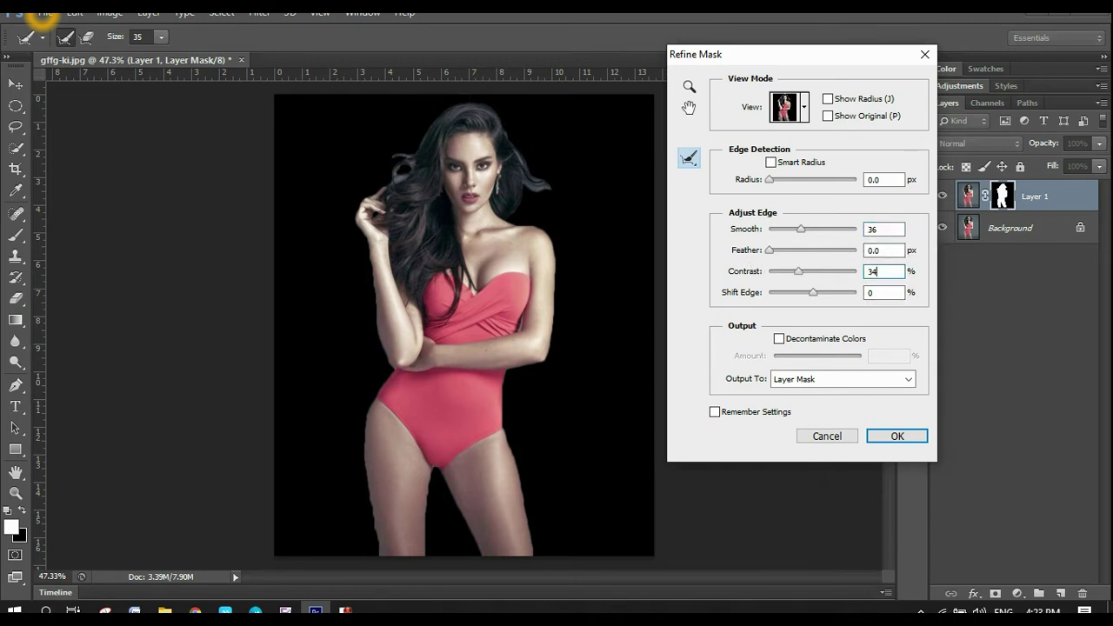
{"action": "left_click", "coordinate": [877, 179]}
{"action": "double_click", "coordinate": [876, 179]}
{"action": "type", "text": "2.5"}
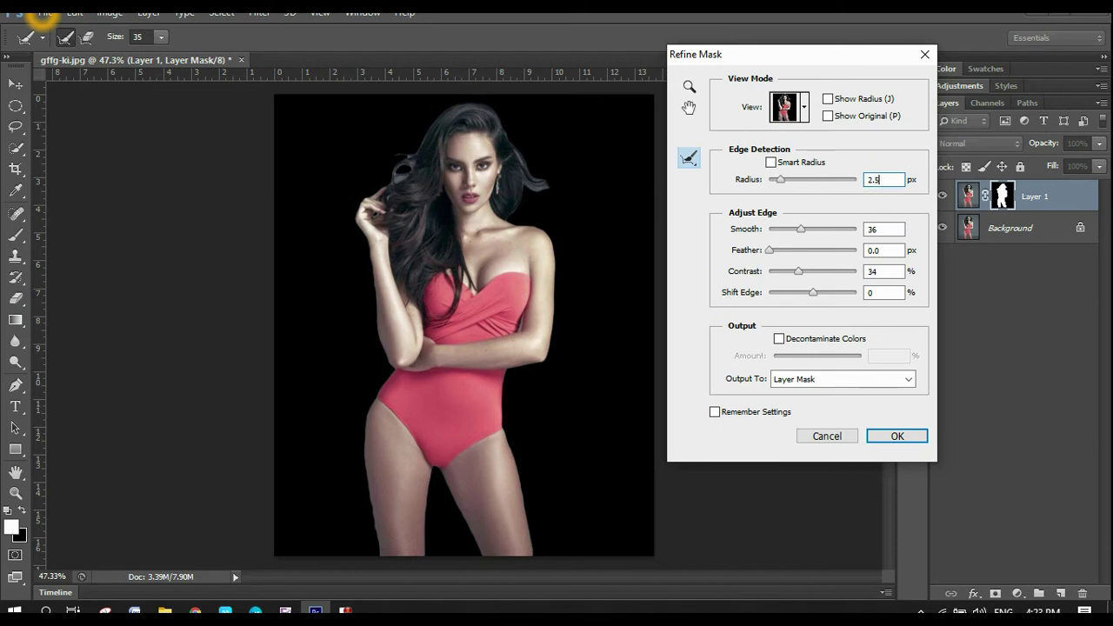
{"action": "left_click", "coordinate": [897, 437]}
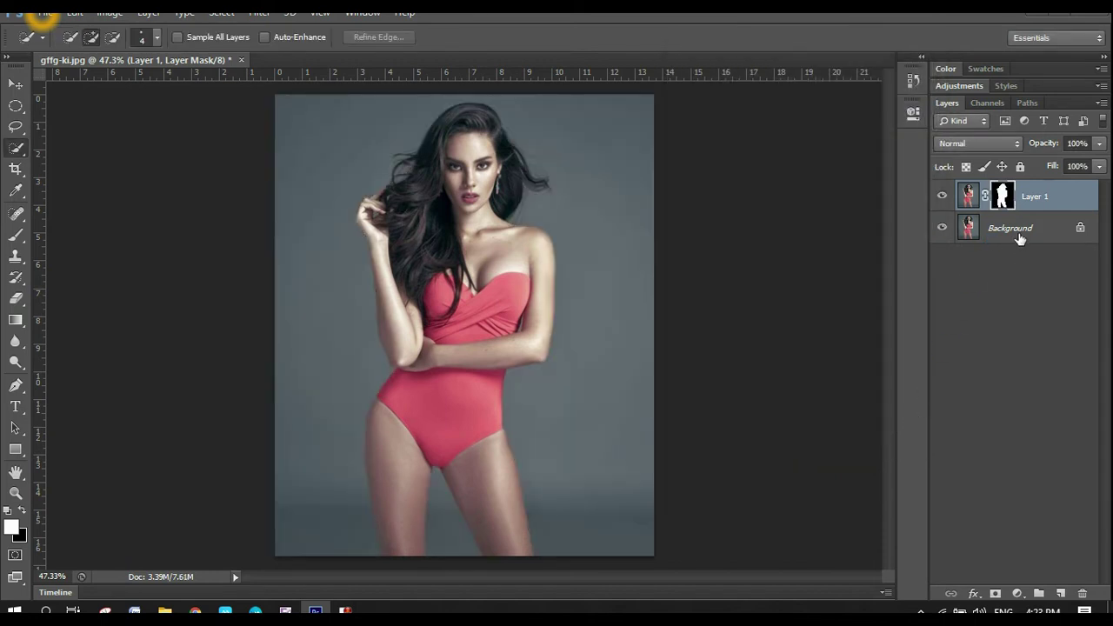
Step: Add a white (ffffff) Solid Color fill layer directly above the Background layer, behind the woman
{"action": "left_click", "coordinate": [1019, 233]}
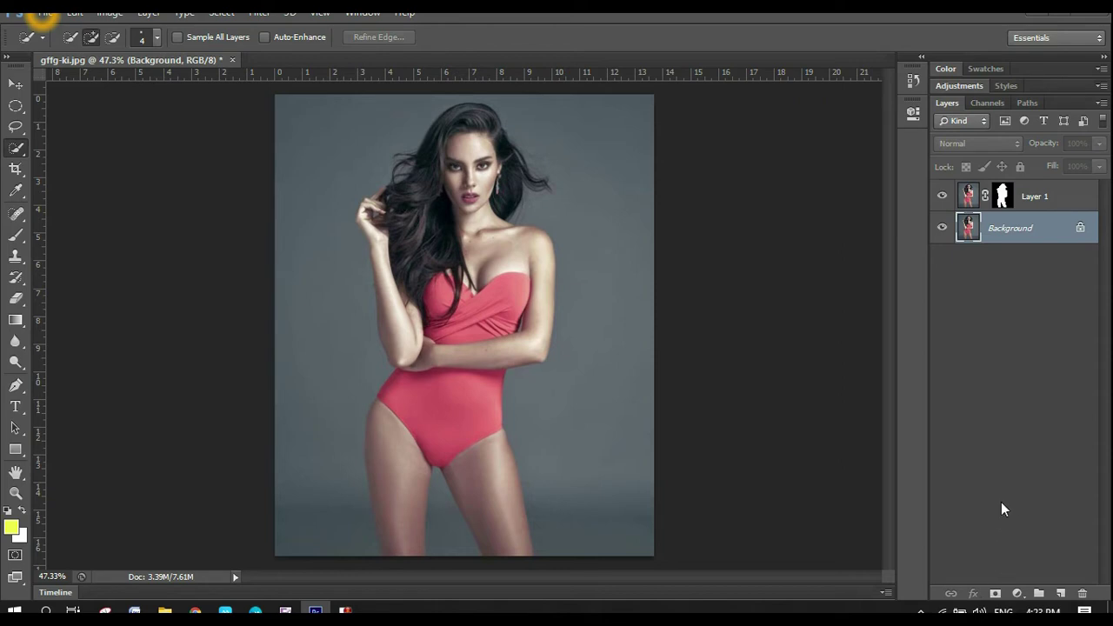
{"action": "left_click", "coordinate": [1018, 594]}
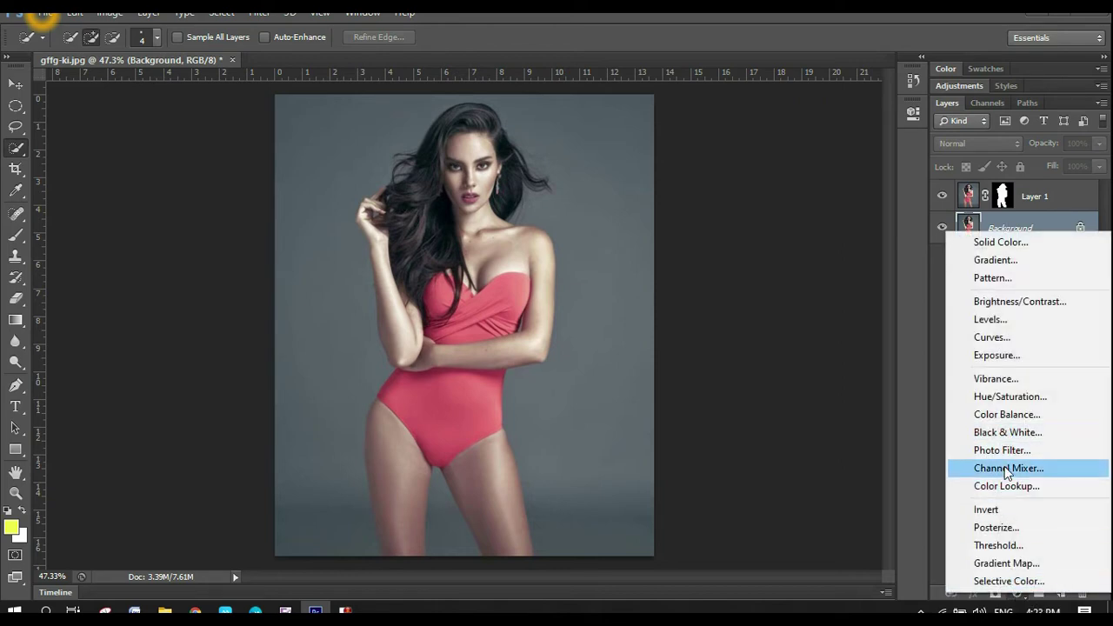
{"action": "left_click", "coordinate": [999, 248]}
{"action": "left_click", "coordinate": [610, 522]}
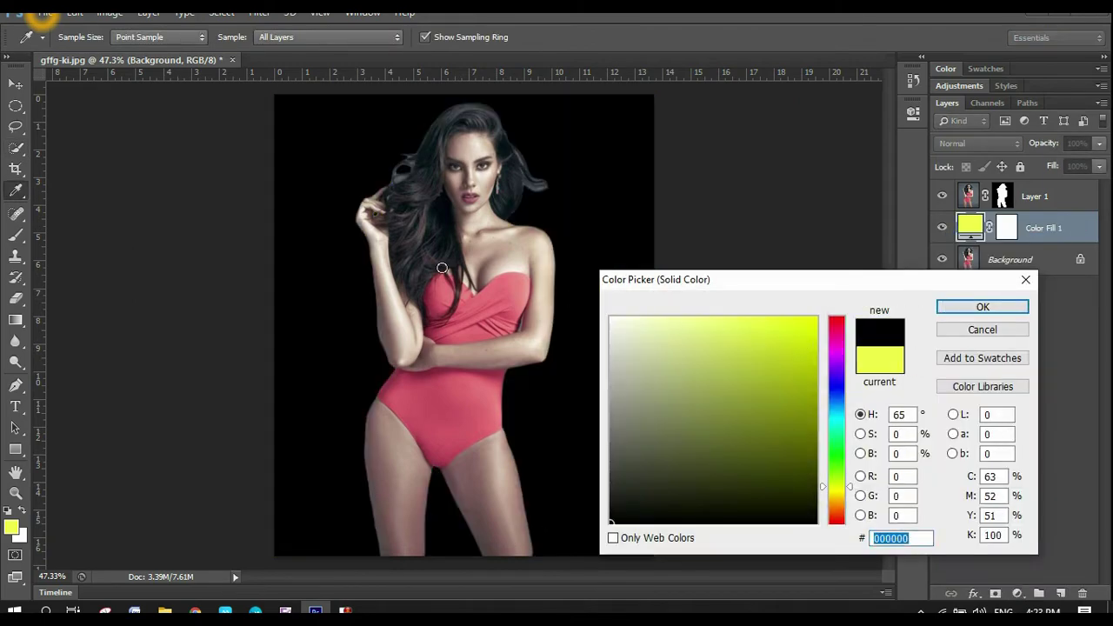
{"action": "type", "text": "ffffff"}
{"action": "left_click", "coordinate": [957, 308]}
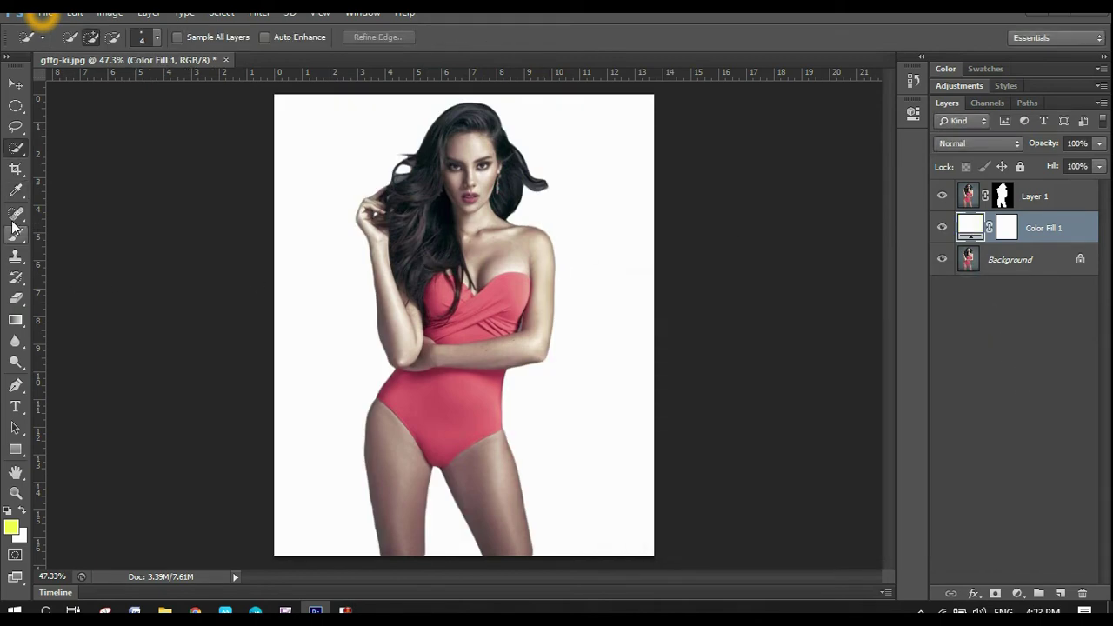
Step: Set up the Pen tool in Shape mode with the yellow fill e9ff00 and no stroke
{"action": "left_click", "coordinate": [16, 388]}
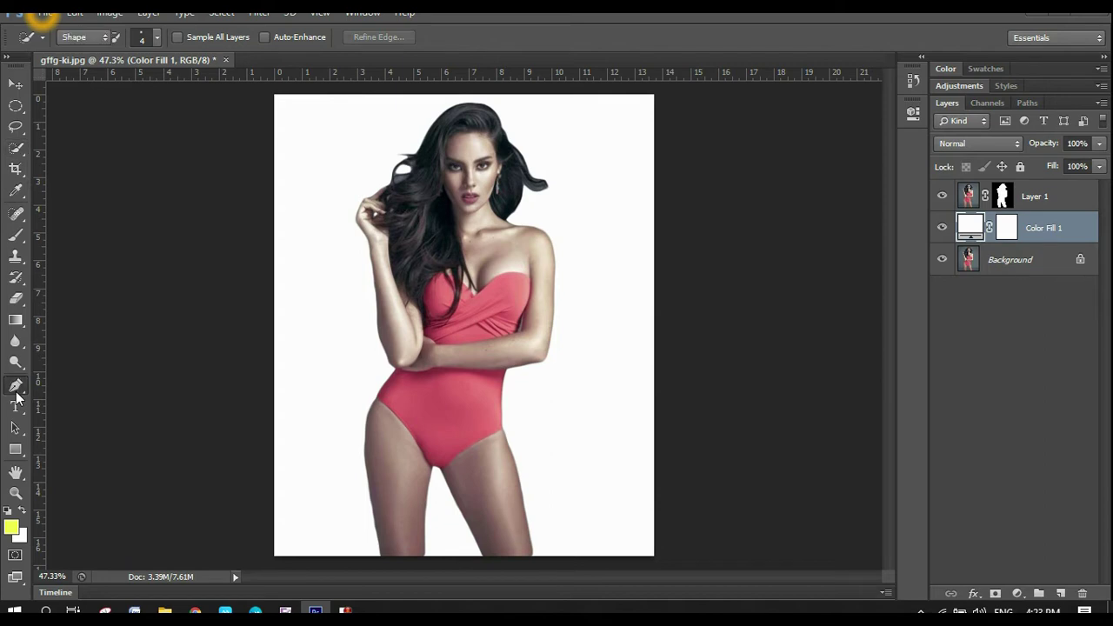
{"action": "left_click", "coordinate": [98, 41]}
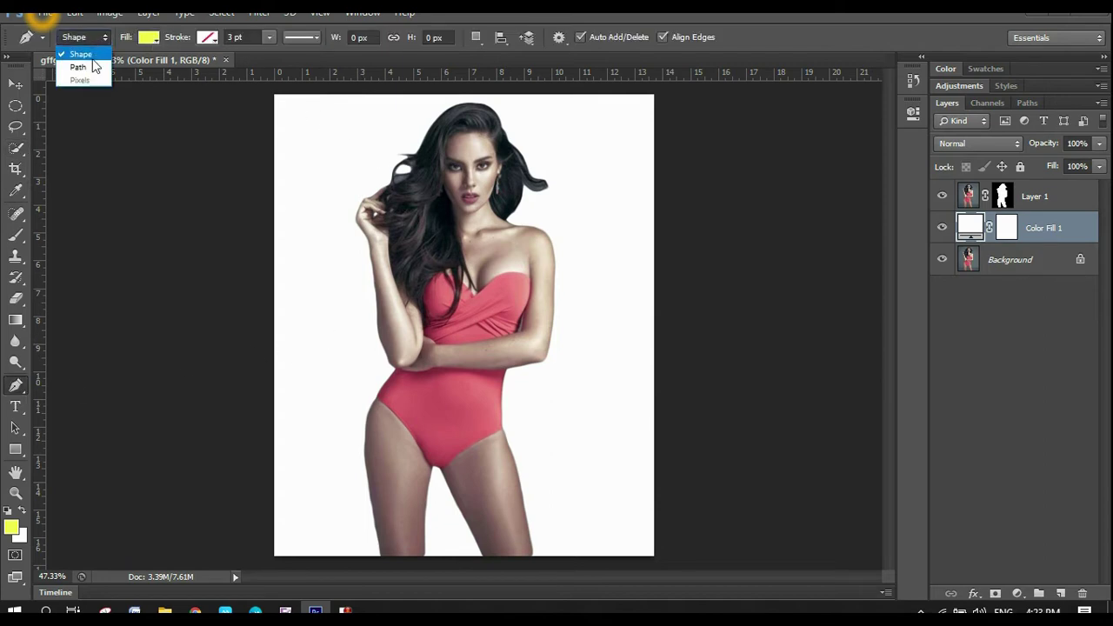
{"action": "left_click", "coordinate": [95, 63]}
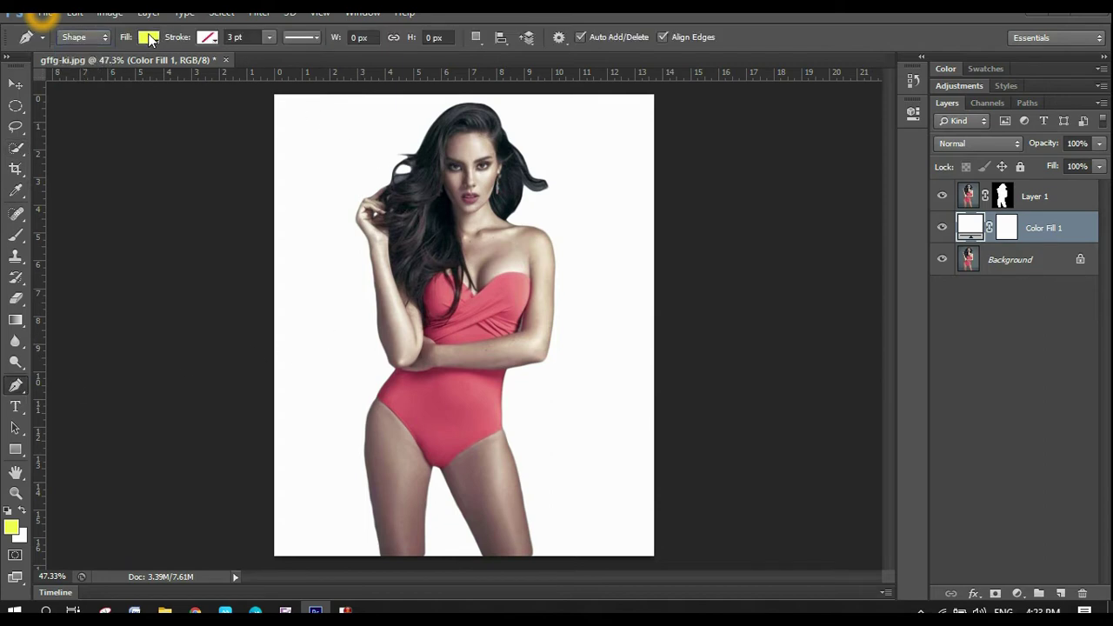
{"action": "left_click", "coordinate": [149, 37]}
{"action": "left_click", "coordinate": [81, 71]}
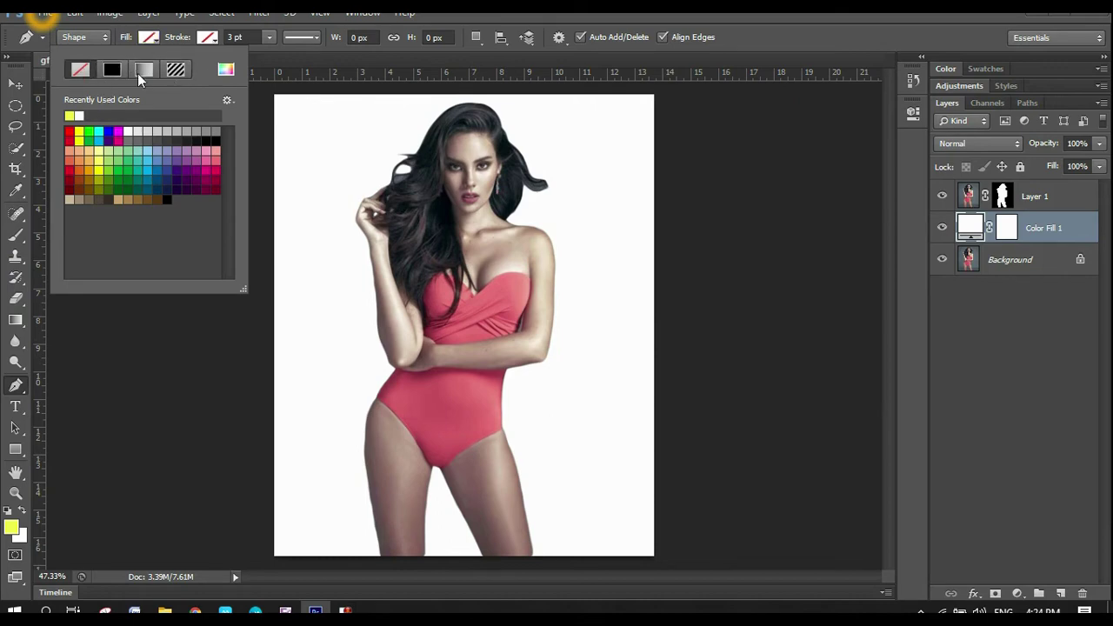
{"action": "left_click", "coordinate": [226, 71]}
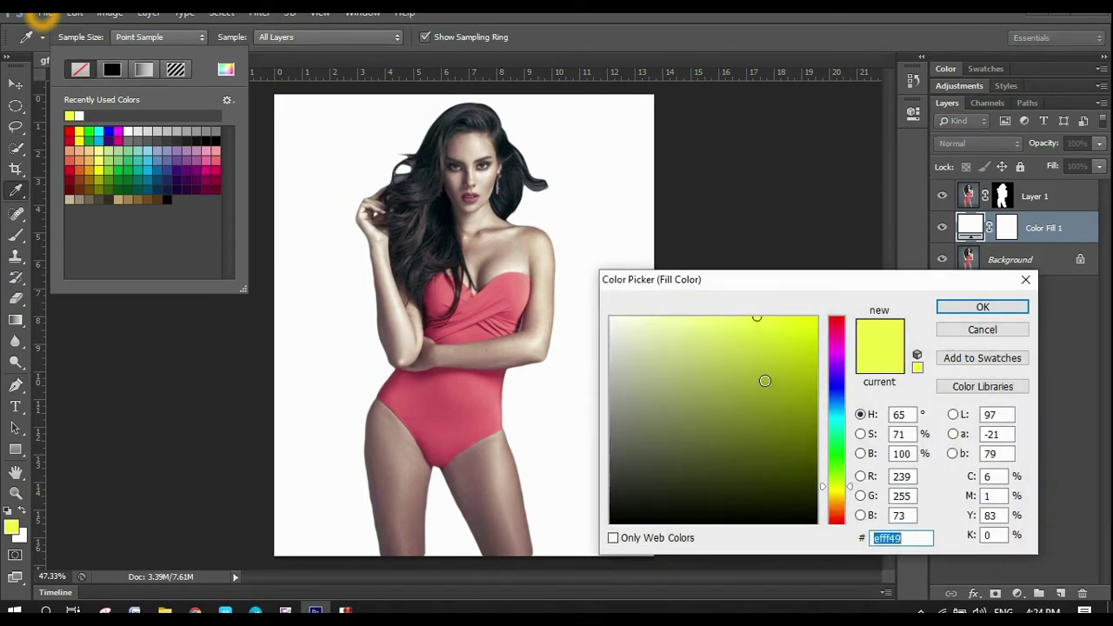
{"action": "mouse_move", "coordinate": [764, 380]}
{"action": "left_mouse_down"}
{"action": "mouse_move", "coordinate": [787, 333]}
{"action": "mouse_move", "coordinate": [817, 316]}
{"action": "left_mouse_up"}
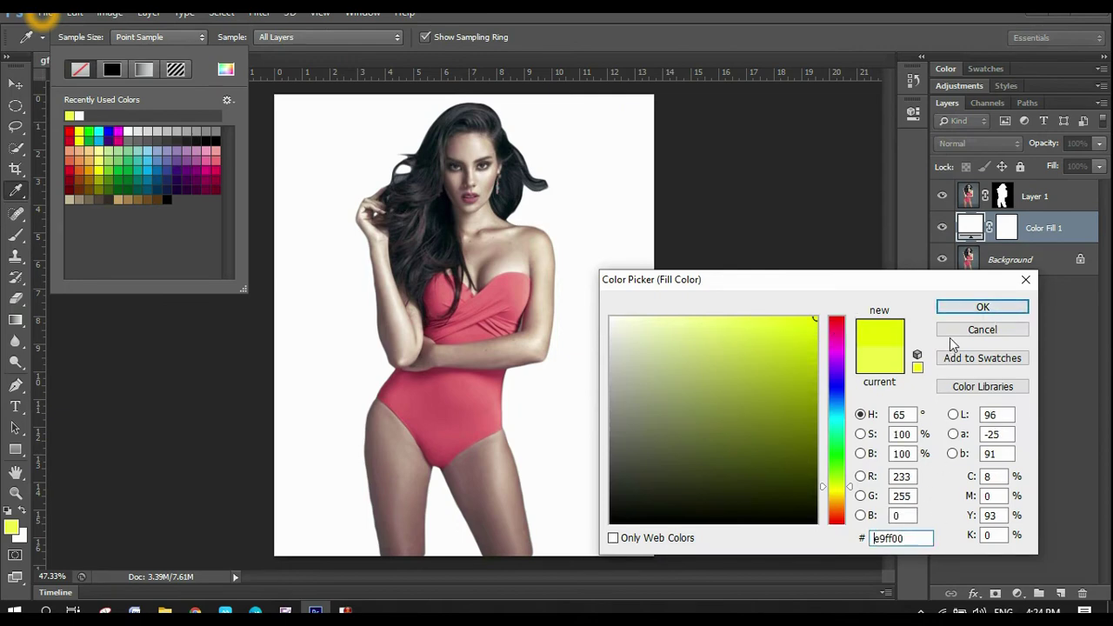
{"action": "left_click", "coordinate": [982, 308]}
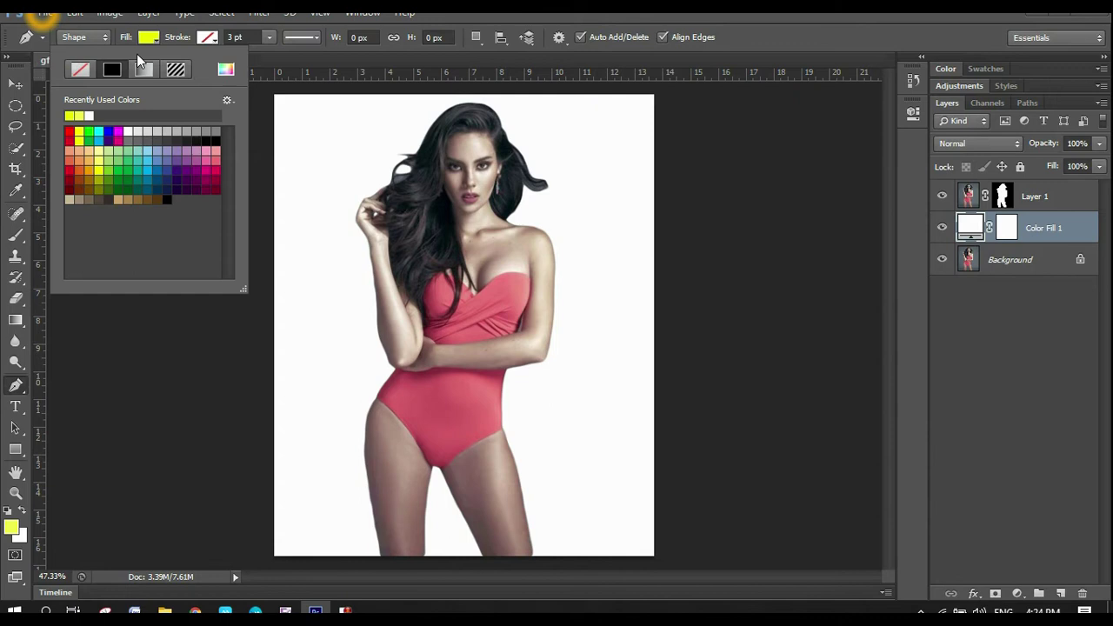
{"action": "left_click", "coordinate": [206, 38]}
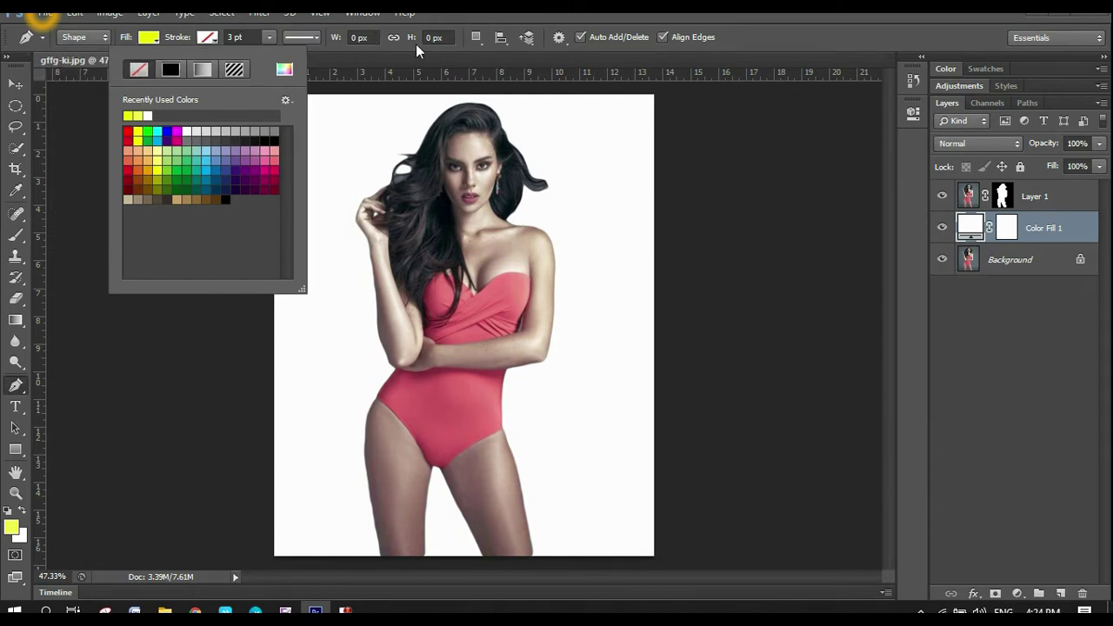
Step: Draw the wavy upper edge of a yellow shape behind the woman's head, from beyond the canvas's right side to beyond its left
{"action": "left_click", "coordinate": [89, 375]}
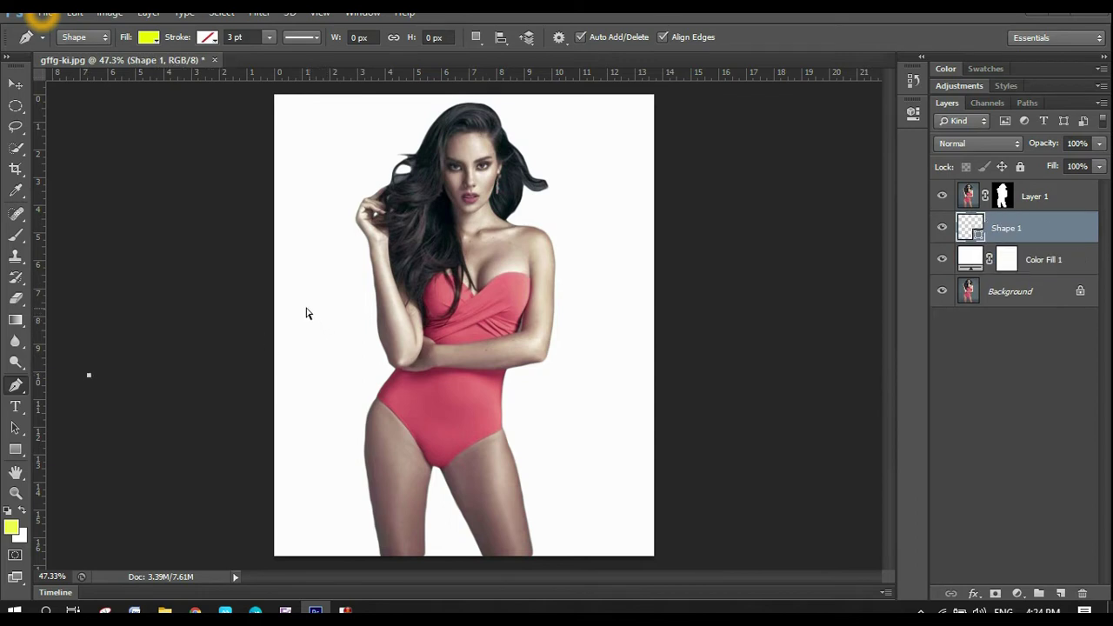
{"action": "key", "text": "ctrl+z"}
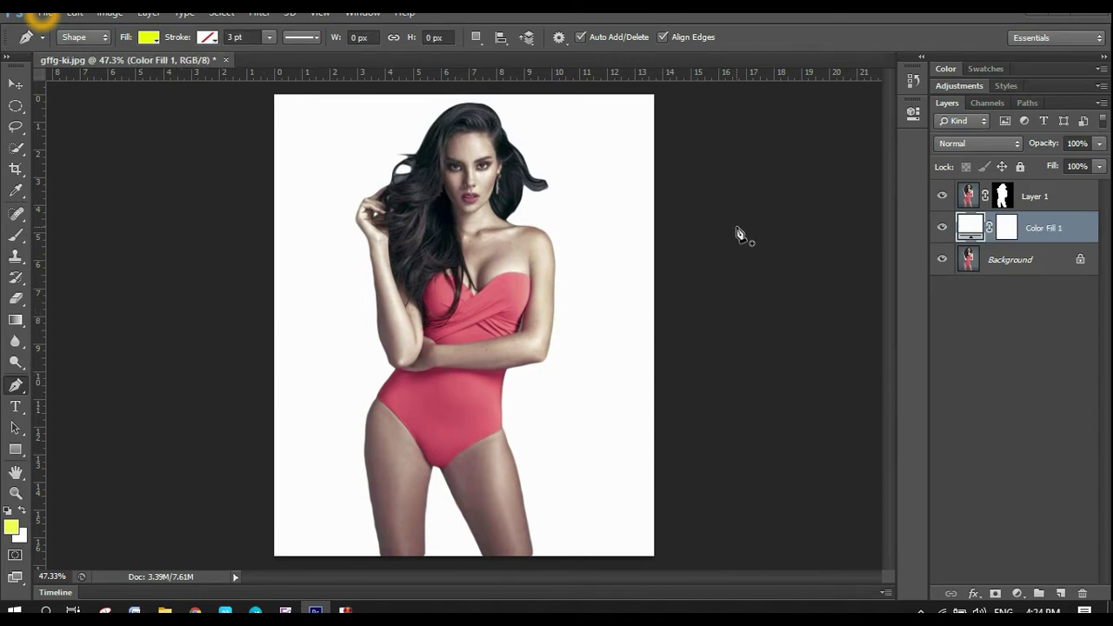
{"action": "left_click_drag", "start_coordinate": [729, 191], "coordinate": [682, 230]}
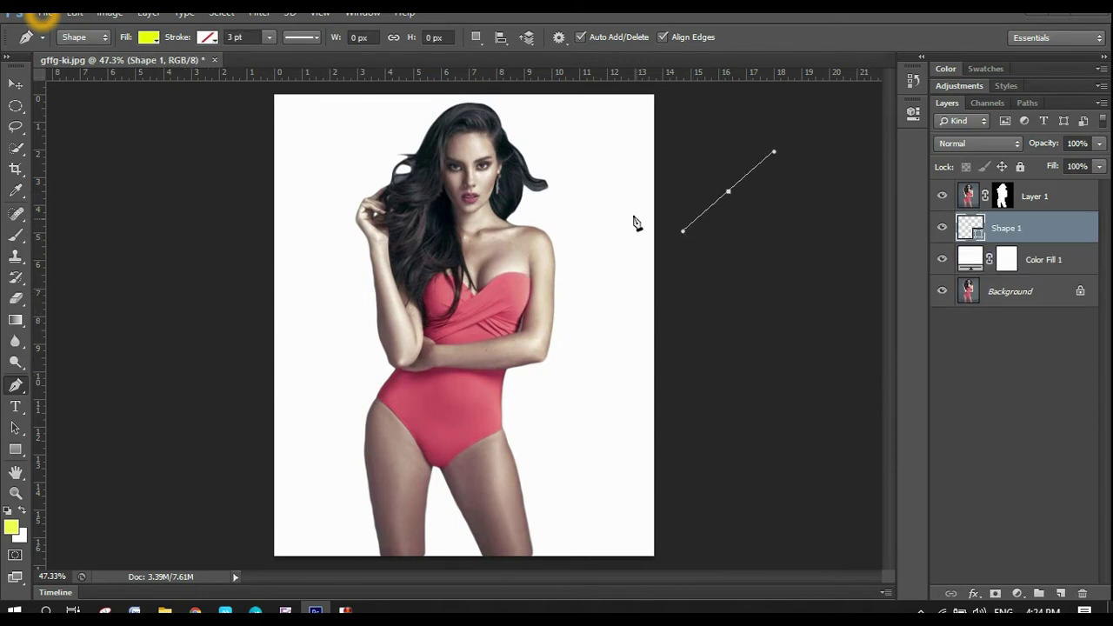
{"action": "left_click", "coordinate": [592, 186]}
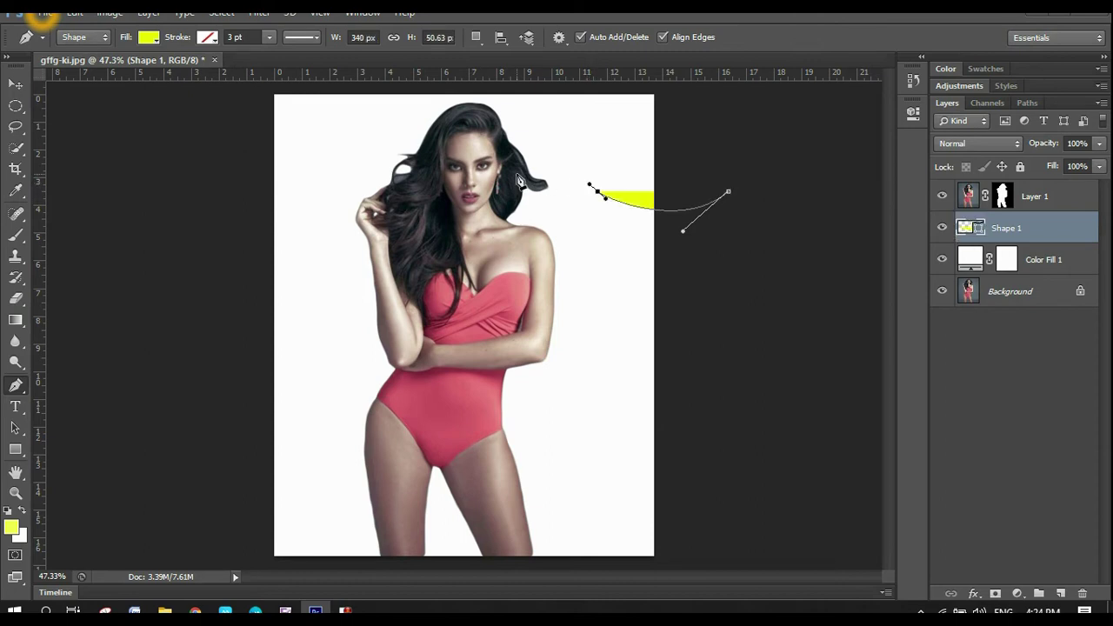
{"action": "left_click_drag", "start_coordinate": [377, 168], "coordinate": [353, 143]}
{"action": "left_click_drag", "start_coordinate": [295, 177], "coordinate": [273, 161]}
{"action": "left_click_drag", "start_coordinate": [189, 152], "coordinate": [199, 171]}
{"action": "key", "text": "ctrl+z"}
{"action": "left_click", "coordinate": [177, 253]}
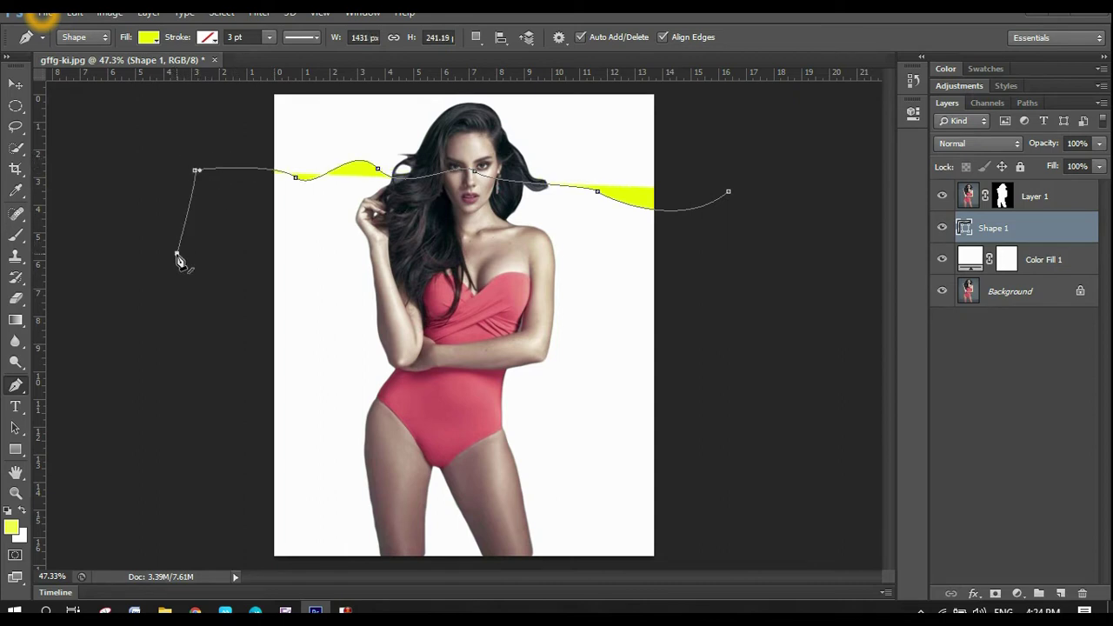
Step: Close the yellow shape with straight segments outside the canvas's left side and along its bottom, about 1482 px wide and 1035 px high
{"action": "left_click", "coordinate": [177, 253]}
{"action": "left_click", "coordinate": [157, 423]}
{"action": "left_click", "coordinate": [163, 503]}
{"action": "left_click", "coordinate": [213, 554]}
{"action": "left_click", "coordinate": [675, 558]}
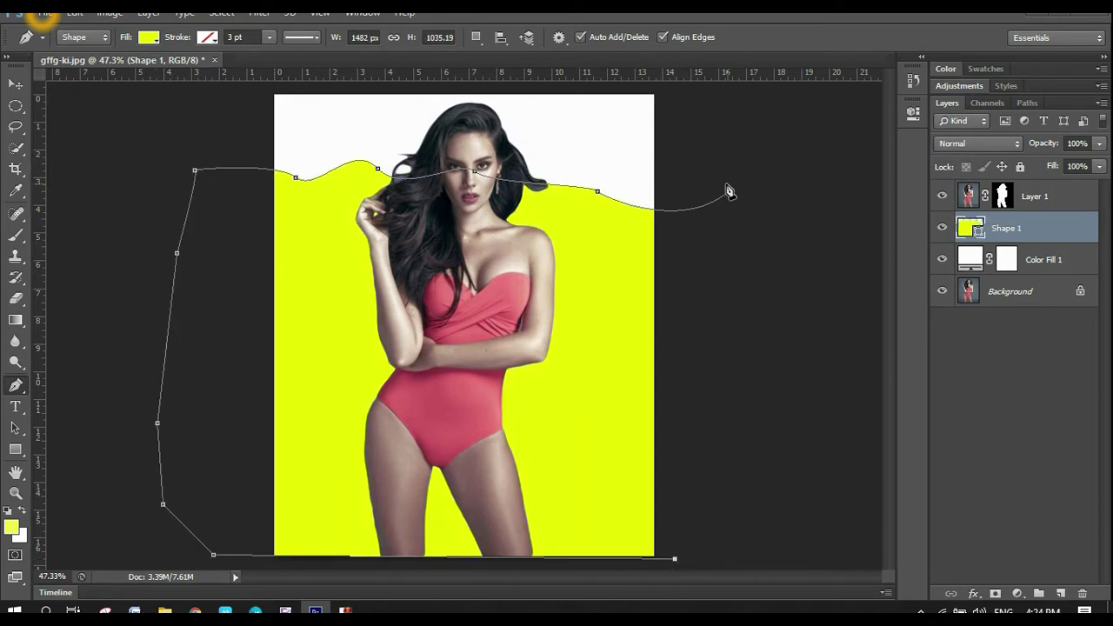
{"action": "left_click", "coordinate": [736, 193]}
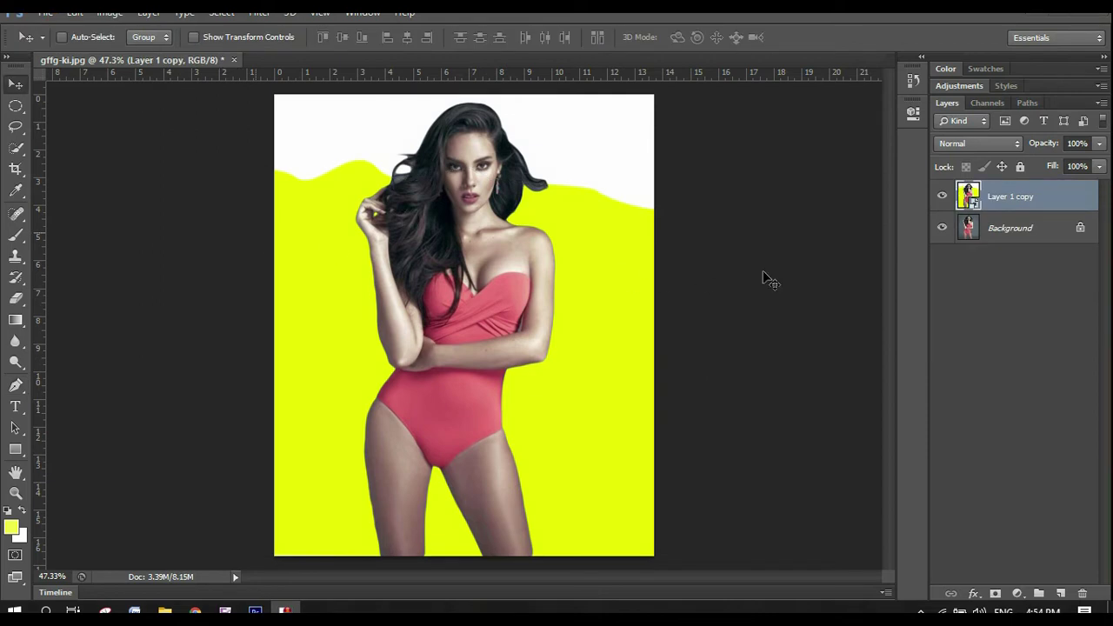
{"action": "left_click", "coordinate": [974, 287]}
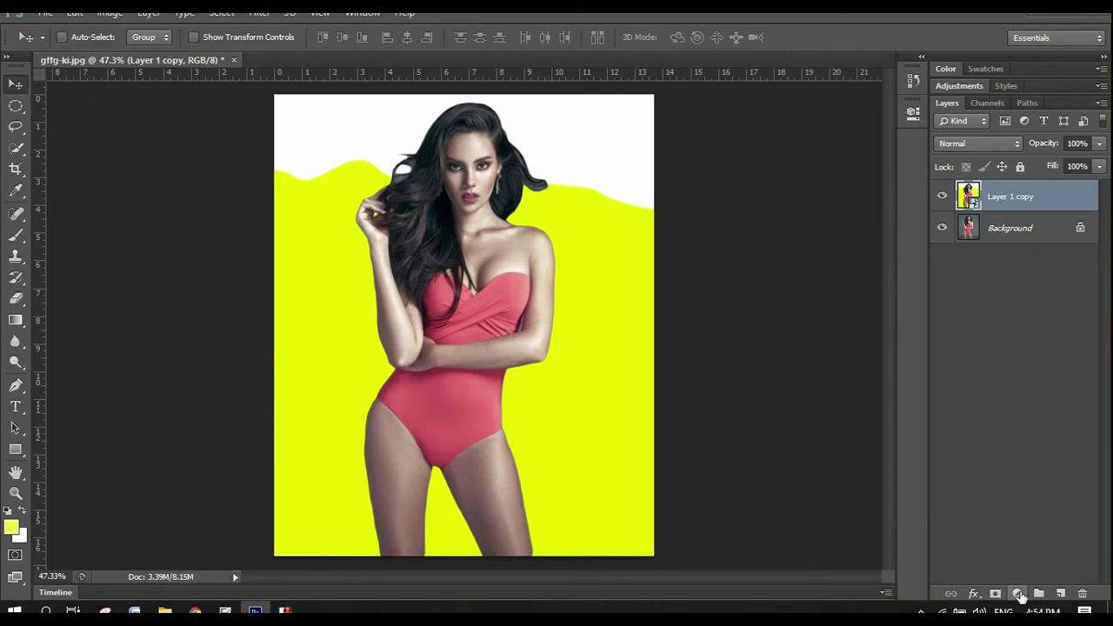
{"action": "left_click", "coordinate": [1014, 230], "text": "shift"}
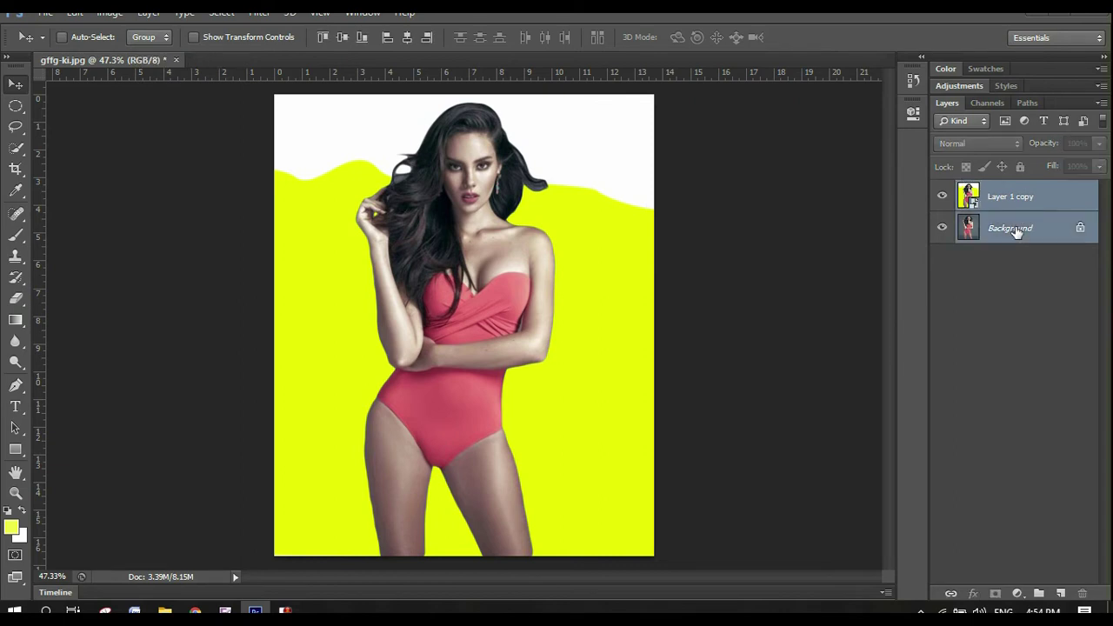
{"action": "right_click", "coordinate": [1017, 231]}
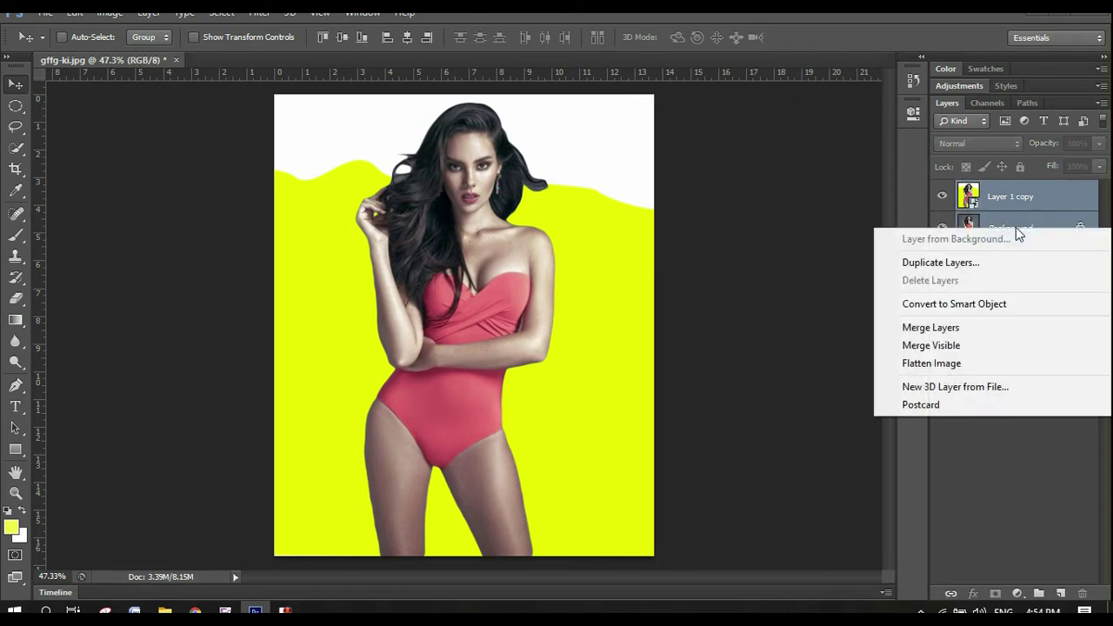
{"action": "left_click", "coordinate": [953, 468]}
{"action": "left_click", "coordinate": [970, 341]}
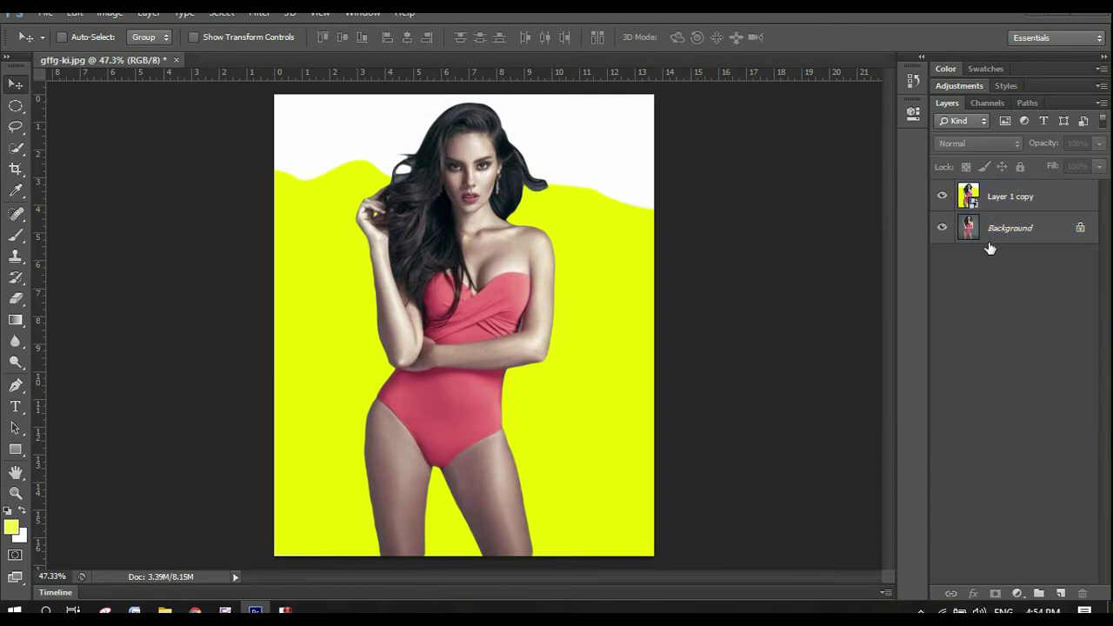
Step: Duplicate the smart object layer Layer 1 copy twice
{"action": "left_click", "coordinate": [1026, 196]}
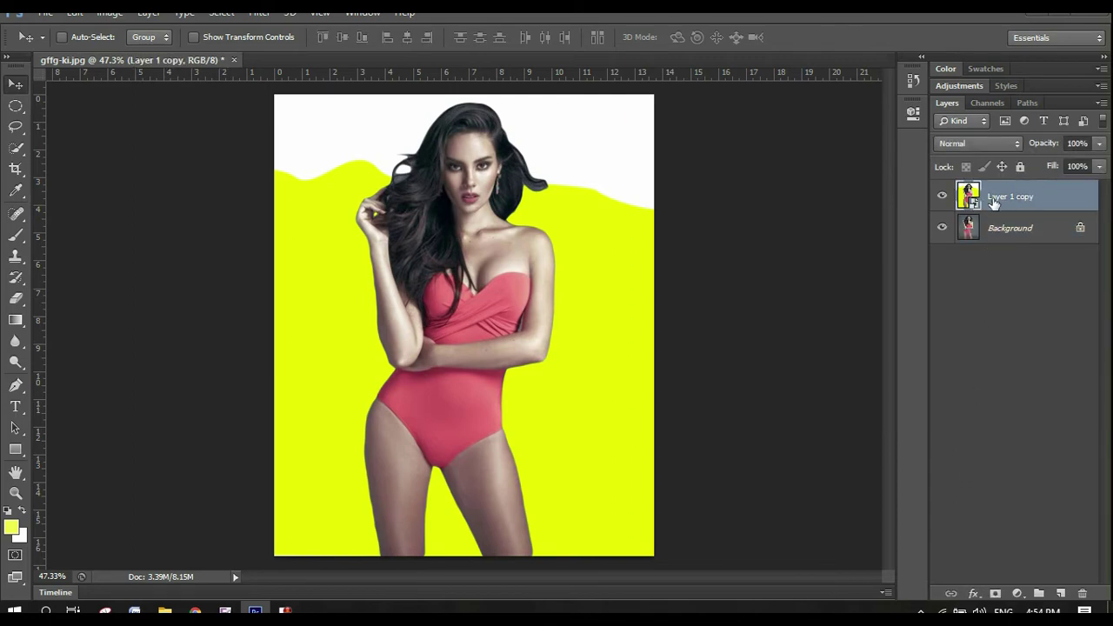
{"action": "right_click", "coordinate": [996, 202]}
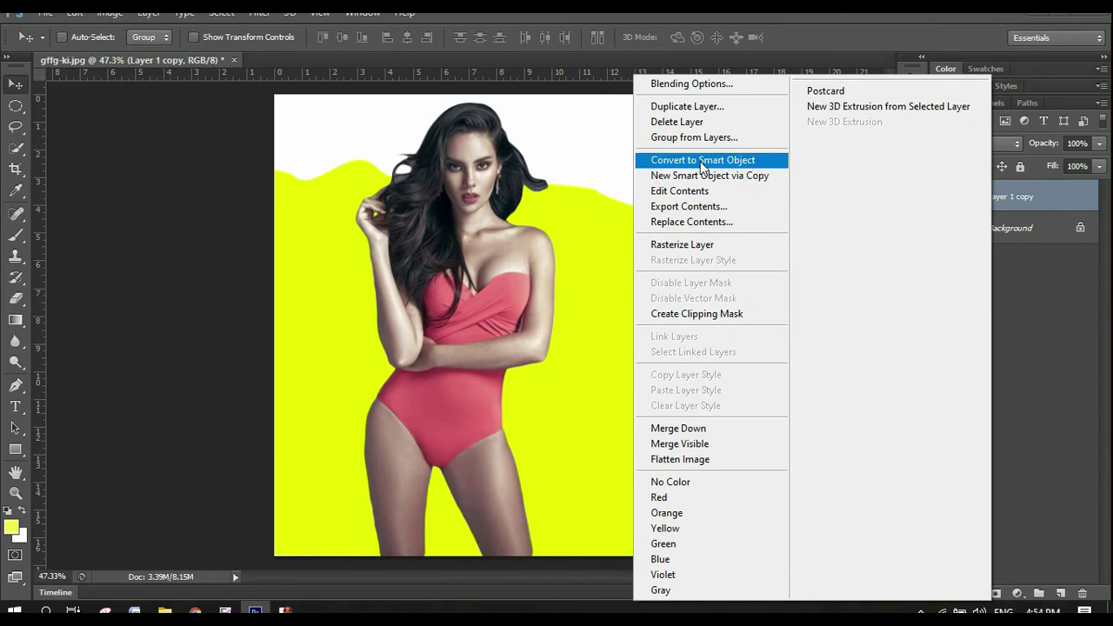
{"action": "left_click", "coordinate": [1031, 306]}
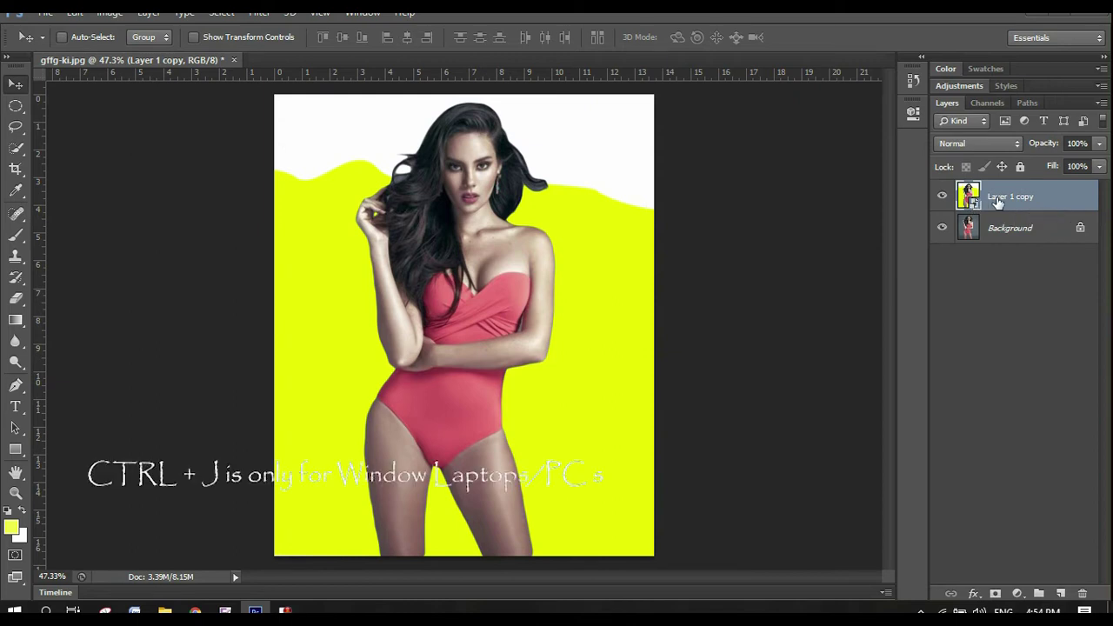
{"action": "key", "text": "ctrl+j"}
{"action": "key", "text": "ctrl+j"}
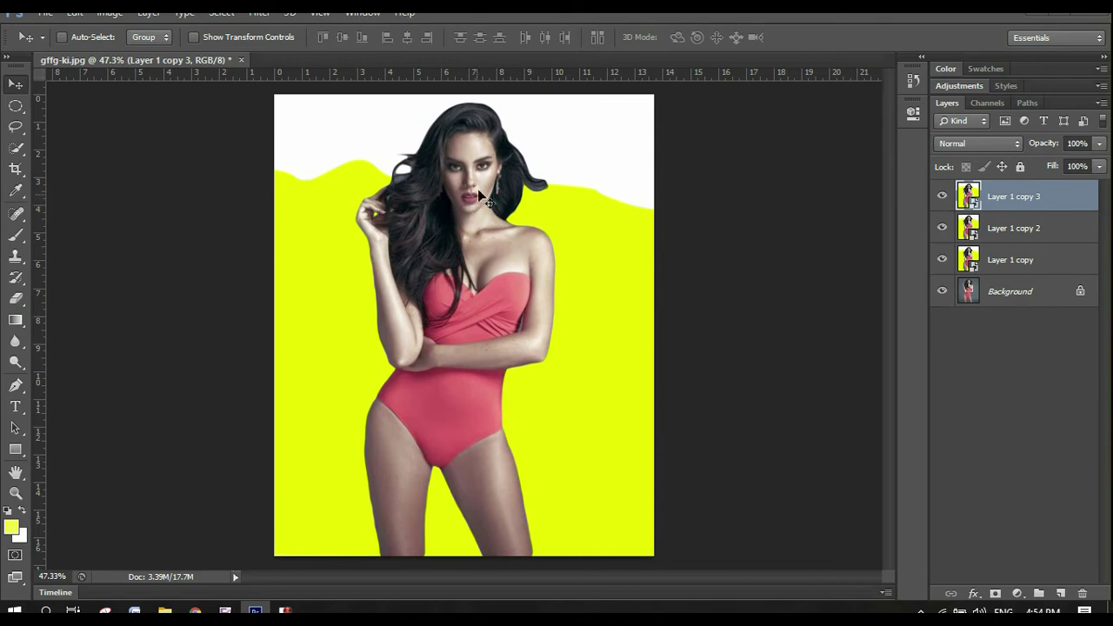
Step: Hide the two upper duplicates, Layer 1 copy 2 and Layer 1 copy 3
{"action": "left_click", "coordinate": [1040, 265]}
{"action": "left_click", "coordinate": [942, 228]}
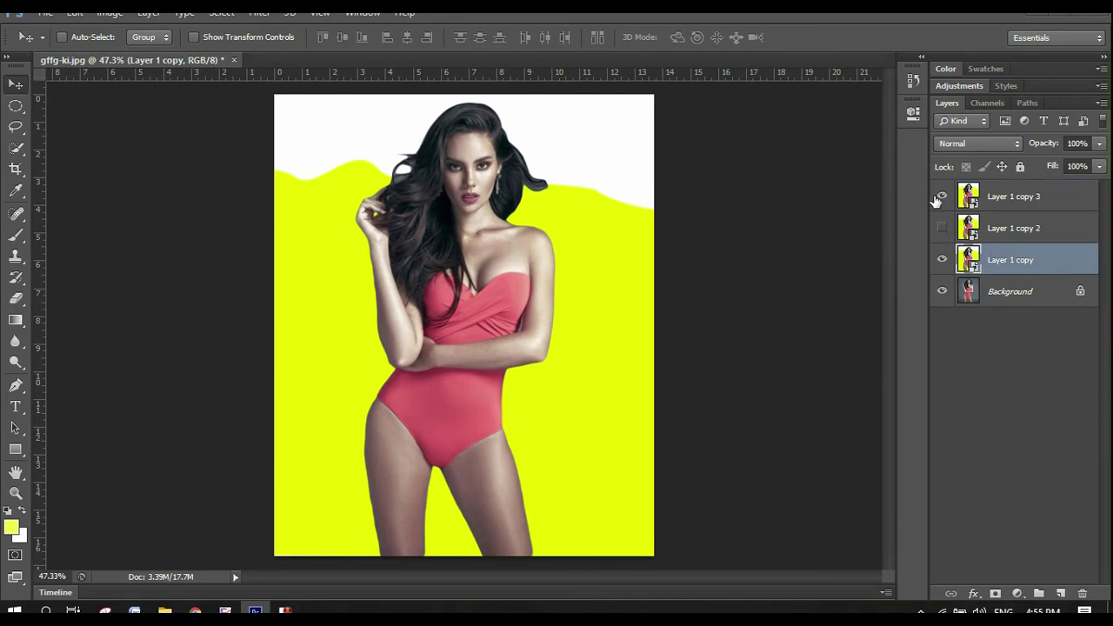
{"action": "left_click", "coordinate": [942, 197]}
{"action": "left_click", "coordinate": [1030, 197]}
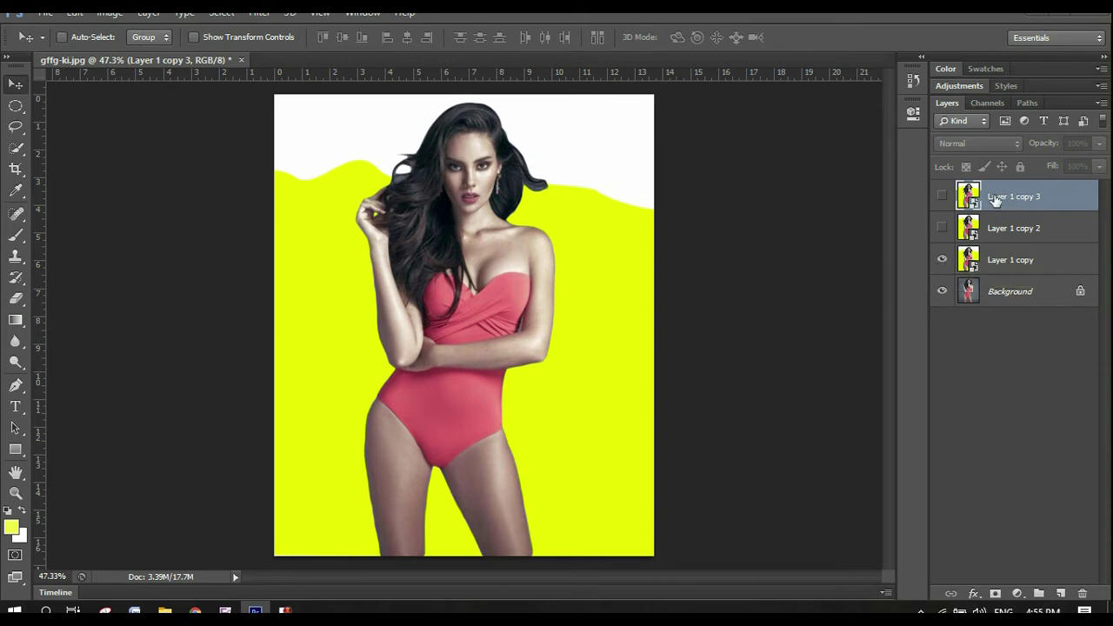
Step: Apply the Poster Edges filter to Layer 1 copy with Edge Thickness 0, Edge Intensity 0 and Posterization 3
{"action": "left_click", "coordinate": [1011, 263]}
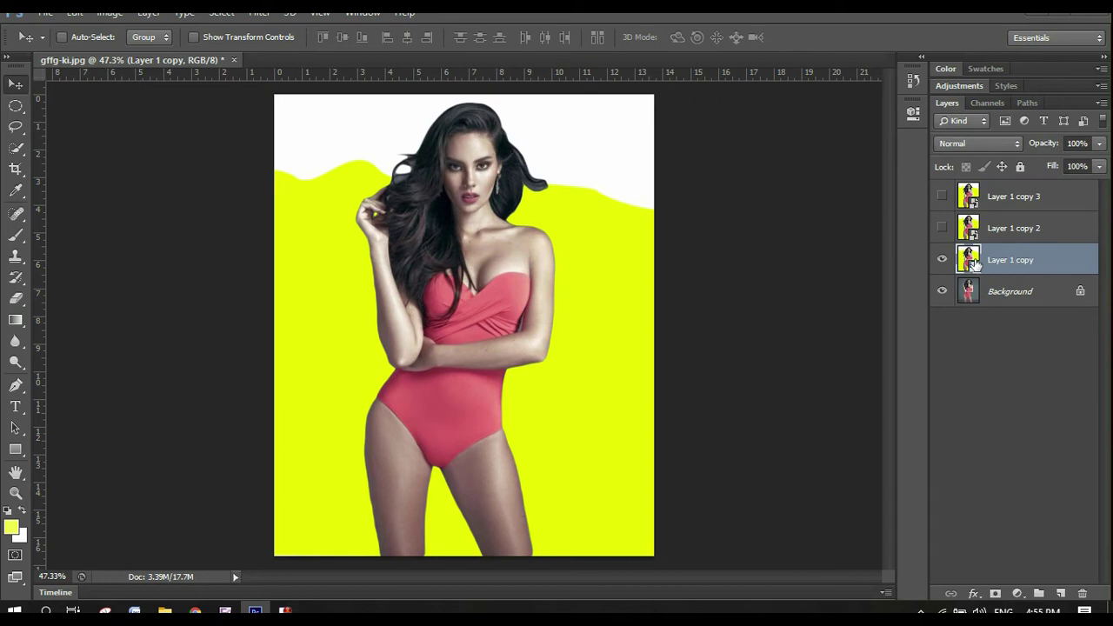
{"action": "left_click", "coordinate": [260, 14]}
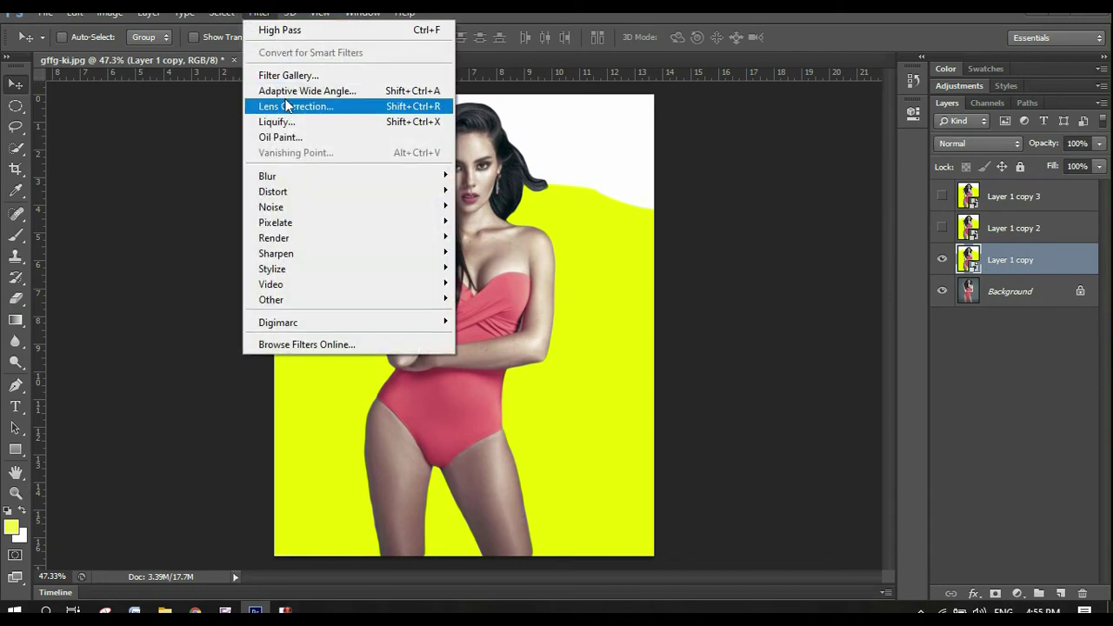
{"action": "left_click", "coordinate": [289, 78]}
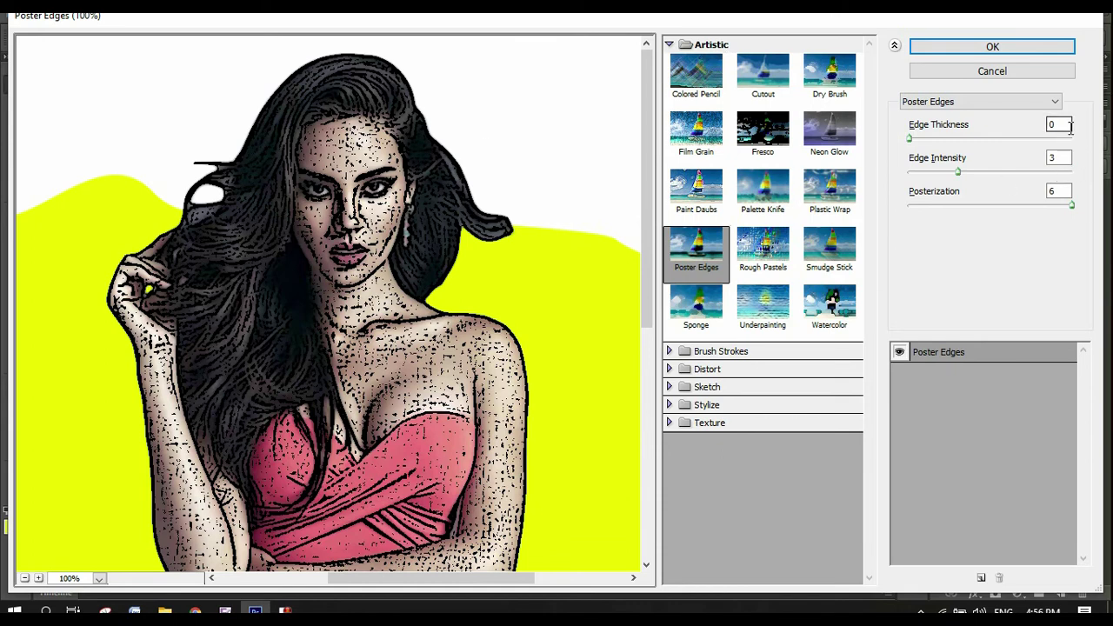
{"action": "left_click_drag", "start_coordinate": [1068, 125], "coordinate": [1001, 128]}
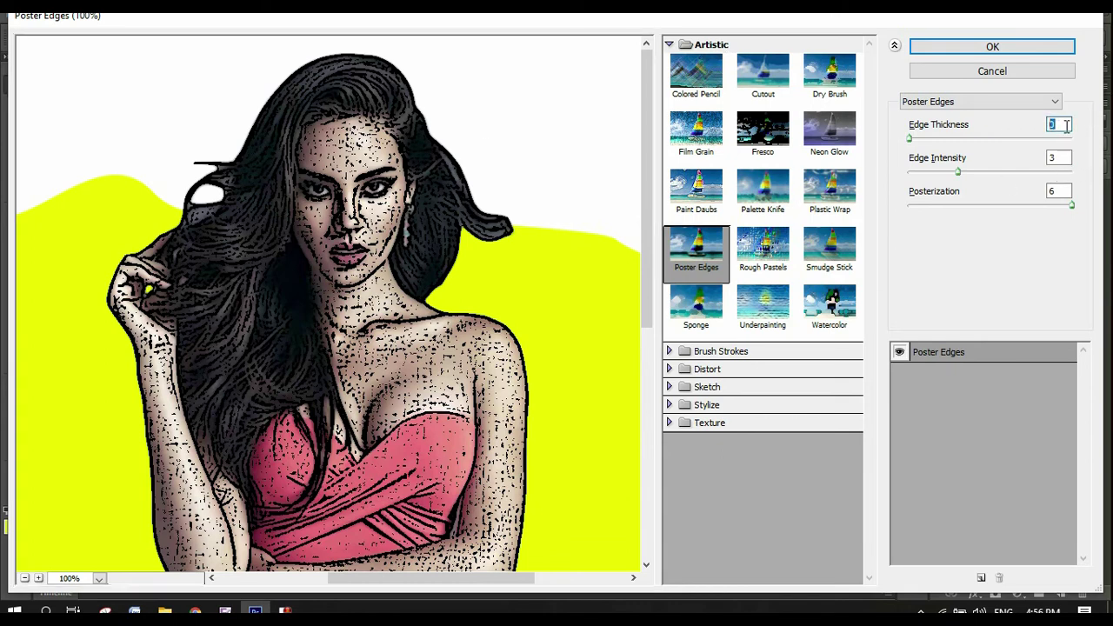
{"action": "double_click", "coordinate": [1052, 159]}
{"action": "type", "text": "0"}
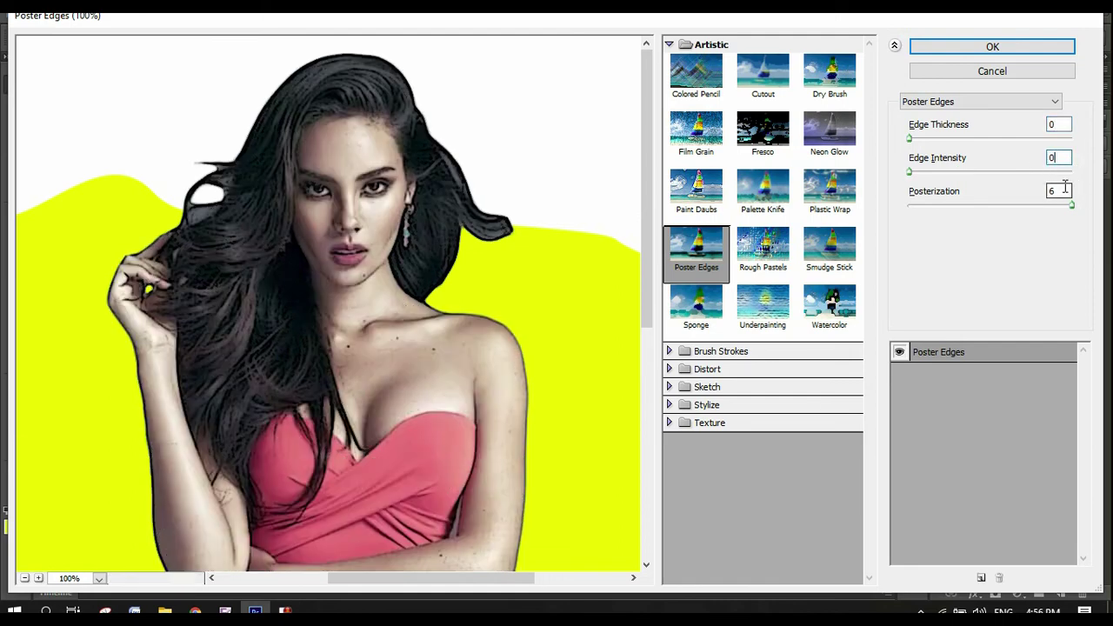
{"action": "double_click", "coordinate": [1064, 195]}
{"action": "type", "text": "3"}
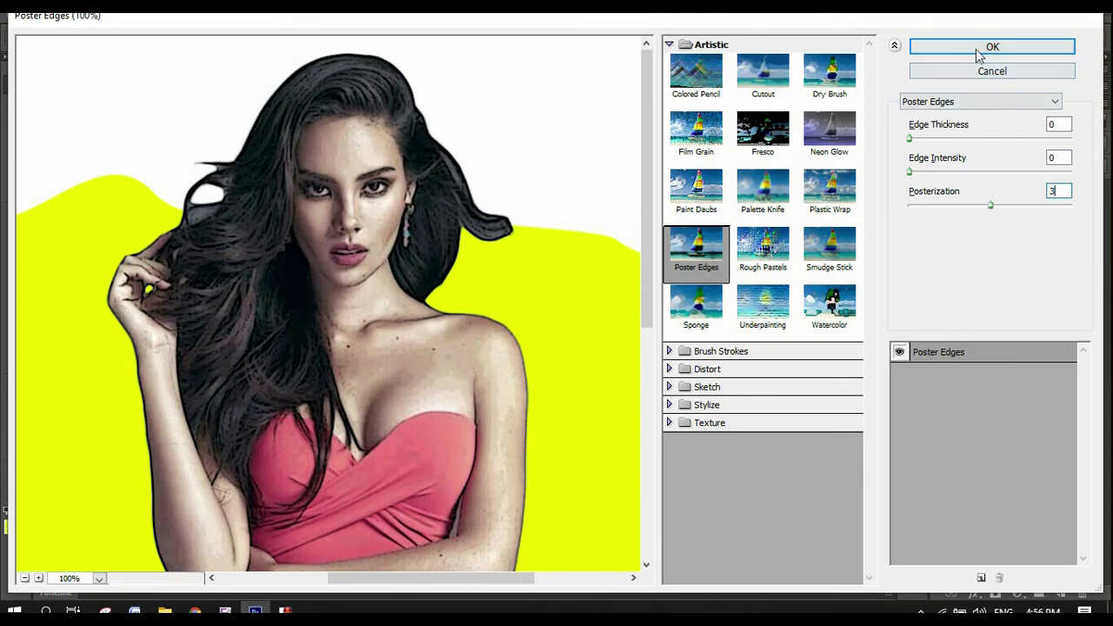
{"action": "left_click", "coordinate": [978, 52]}
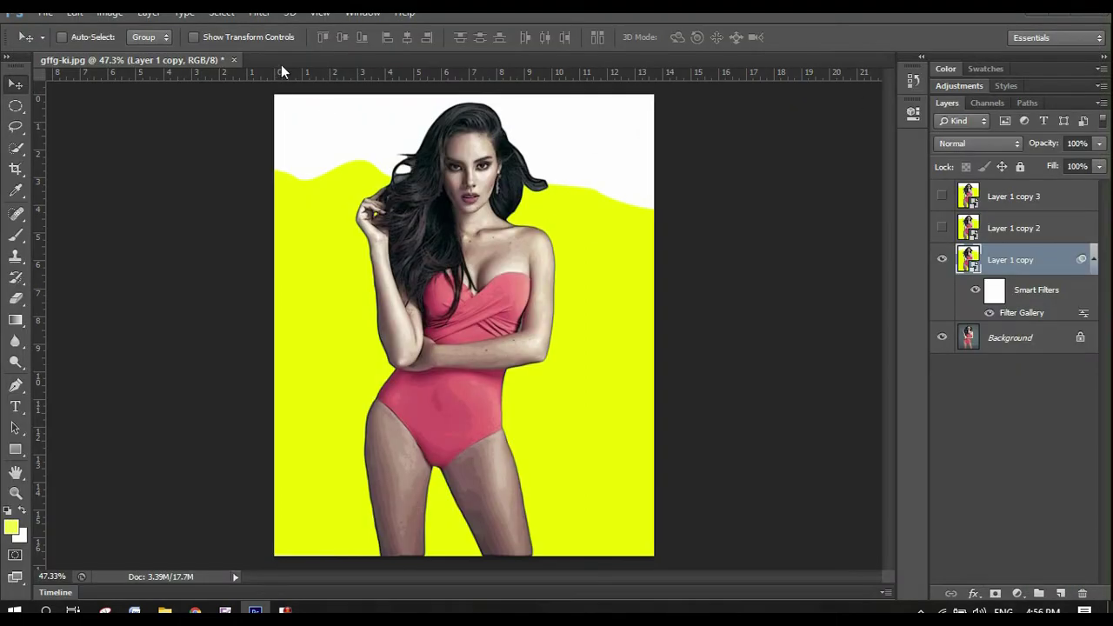
Step: Apply an Unsharp Mask to Layer 1 copy with Amount 90%, Radius 5.0 pixels and Threshold 10 levels
{"action": "left_click", "coordinate": [252, 15]}
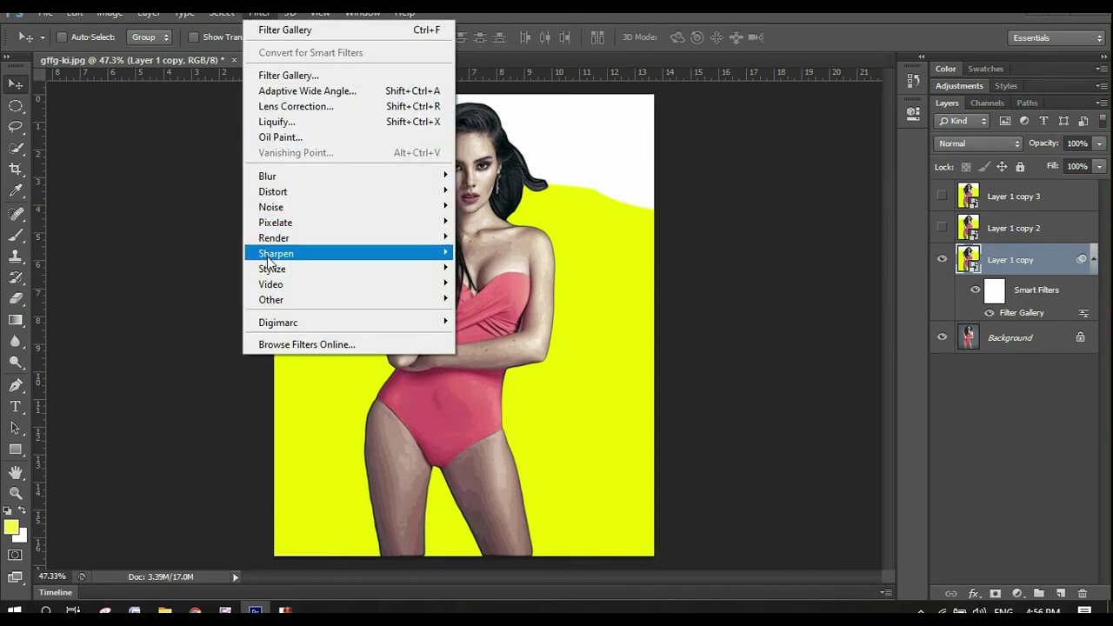
{"action": "mouse_move", "coordinate": [393, 254]}
{"action": "left_click", "coordinate": [503, 315]}
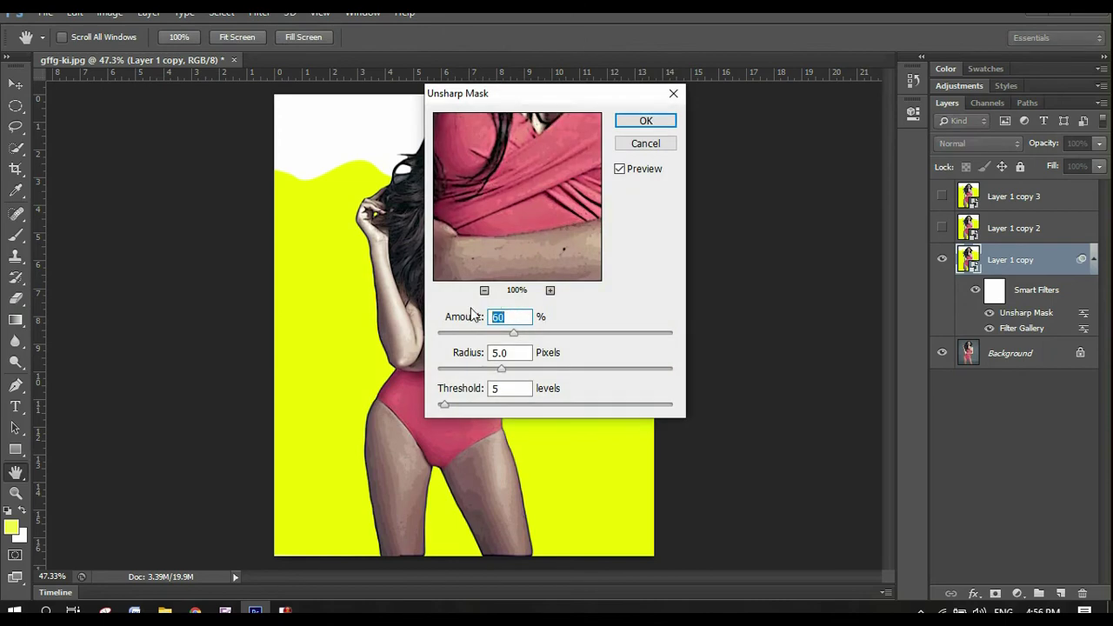
{"action": "type", "text": "90"}
{"action": "key", "text": "Tab"}
{"action": "key", "text": "Tab"}
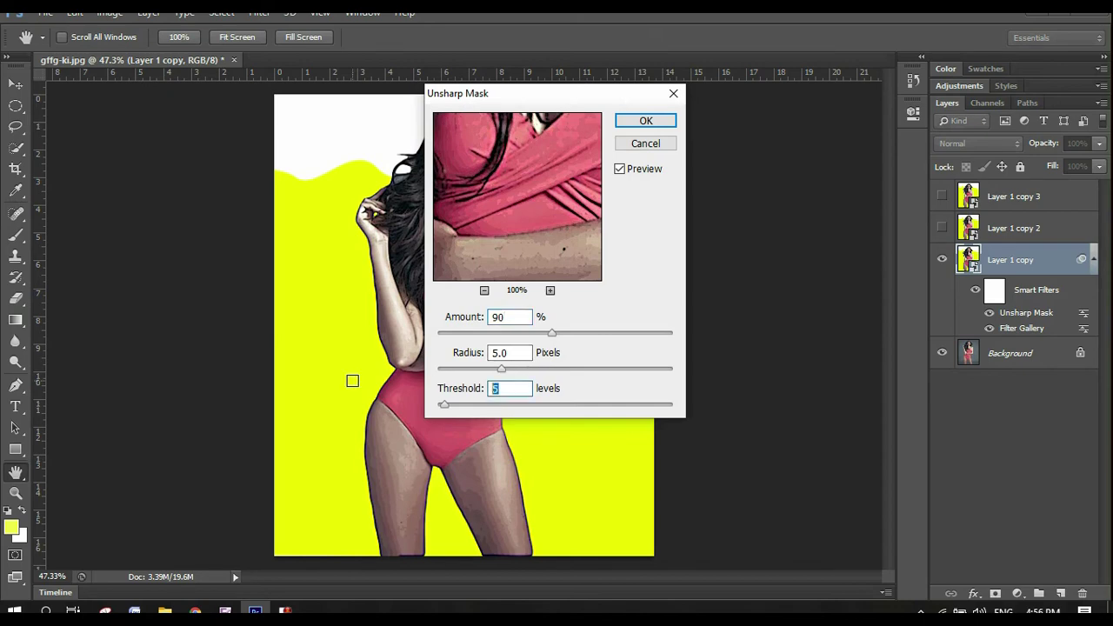
{"action": "type", "text": "10"}
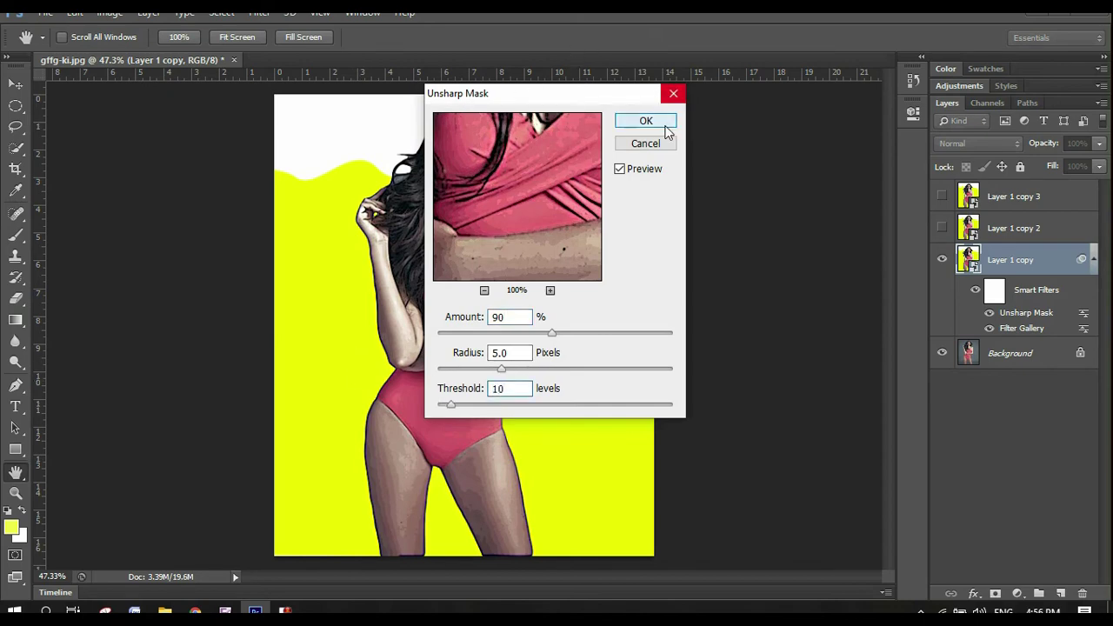
{"action": "left_click", "coordinate": [661, 123]}
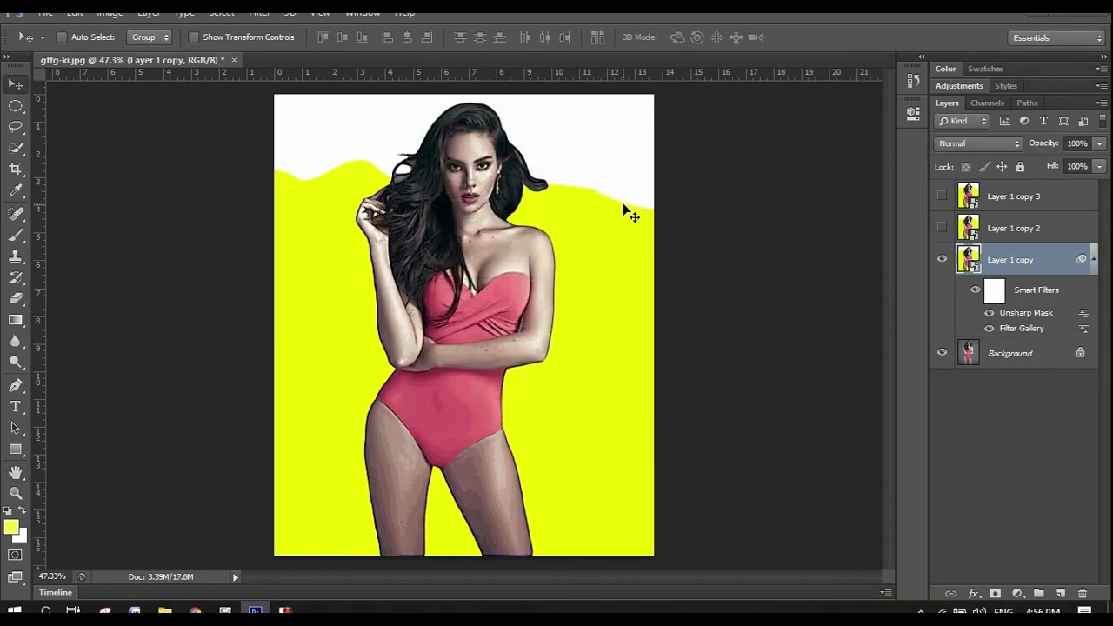
Step: Apply the Oil Paint filter to Layer 1 copy with Stylization 4, Cleanliness 3, Scale 0.1, and Bristle Detail and Shine at 0
{"action": "left_click", "coordinate": [259, 12]}
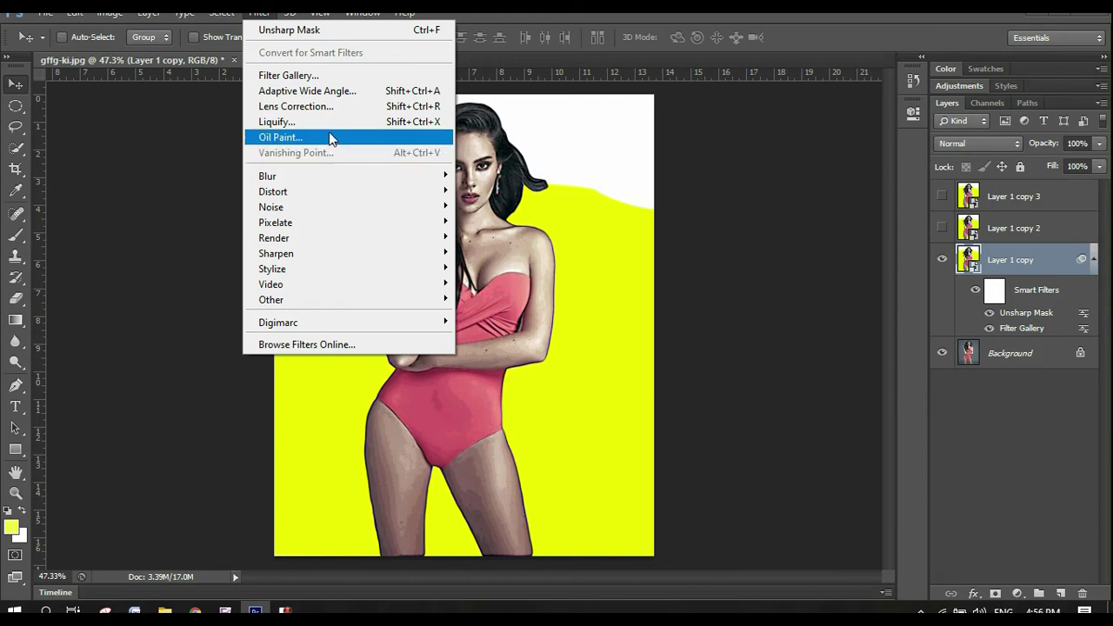
{"action": "mouse_move", "coordinate": [340, 271]}
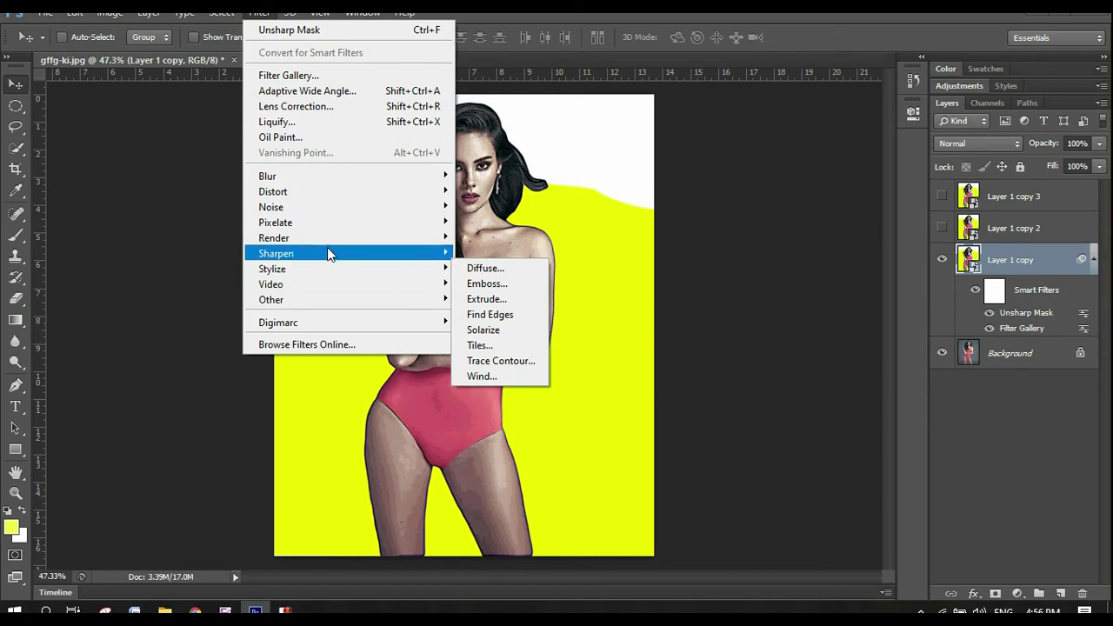
{"action": "left_click", "coordinate": [298, 146]}
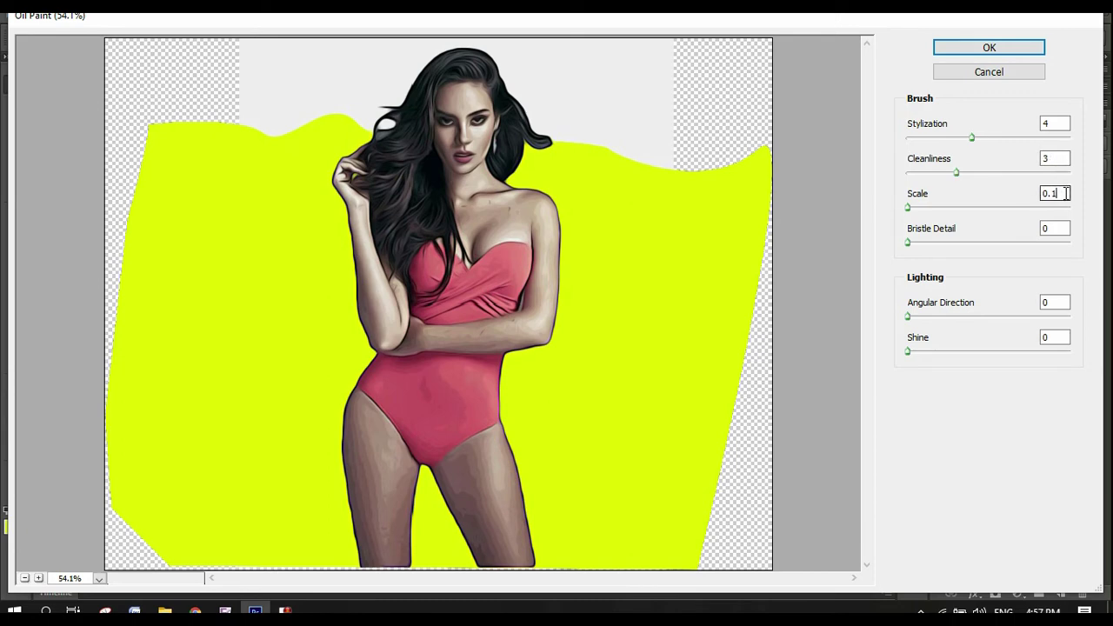
{"action": "left_click_drag", "start_coordinate": [1066, 193], "coordinate": [977, 192]}
{"action": "type", "text": "0.1"}
{"action": "left_click", "coordinate": [989, 48]}
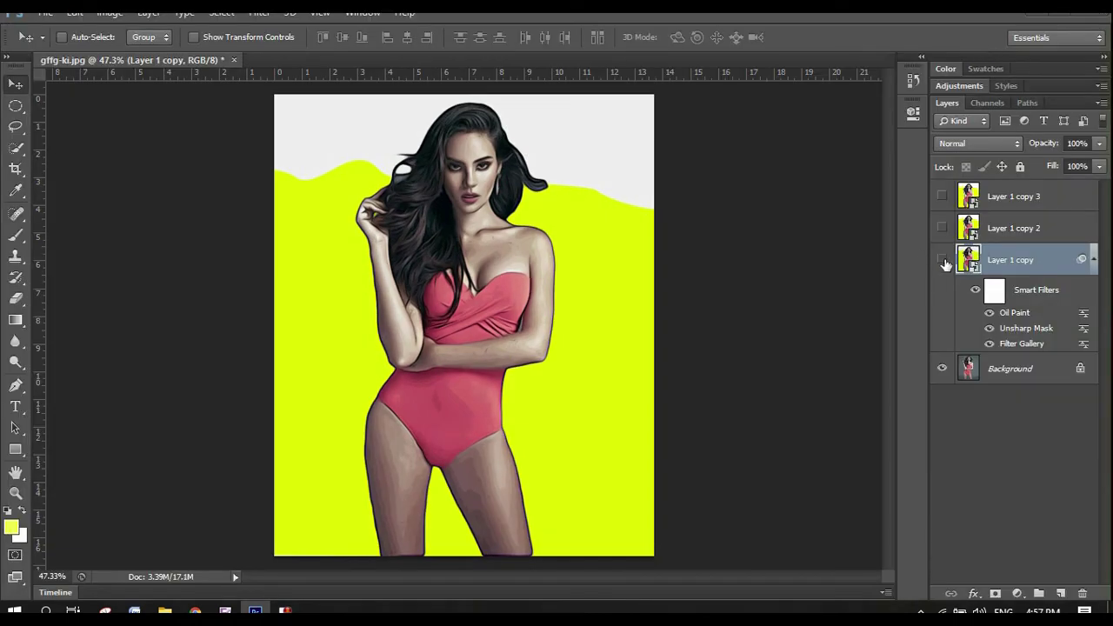
Step: Toggle the visibility of Layer 1 copy to compare the filtered image with the original background photo
{"action": "left_click", "coordinate": [944, 261]}
{"action": "left_click", "coordinate": [944, 261]}
{"action": "left_click", "coordinate": [943, 261]}
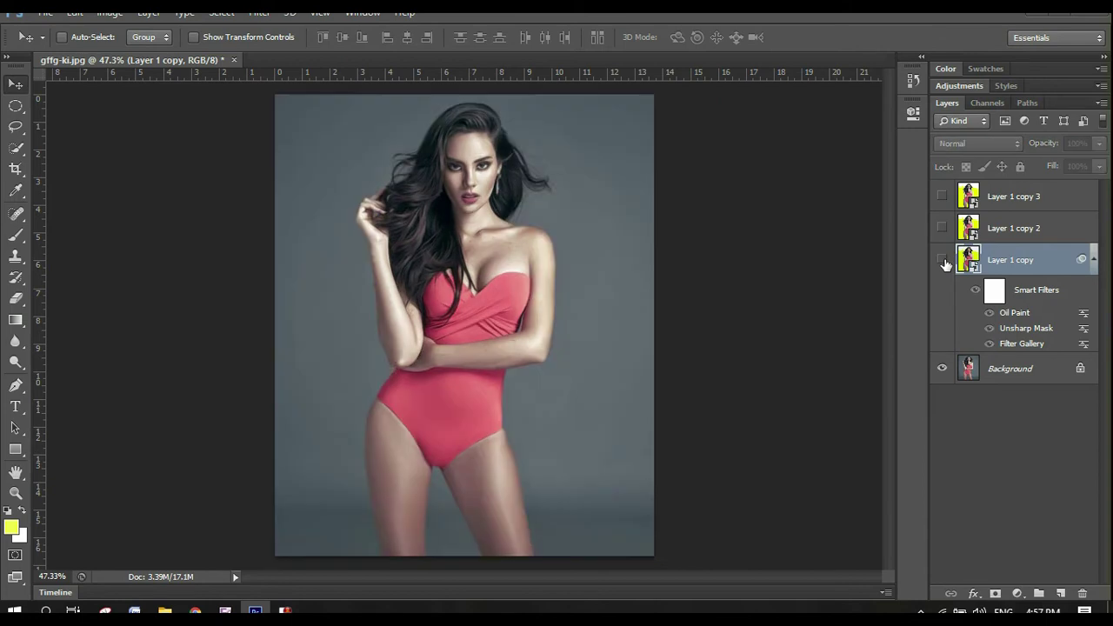
{"action": "left_click", "coordinate": [943, 260]}
{"action": "left_click", "coordinate": [942, 260]}
{"action": "left_click", "coordinate": [943, 260]}
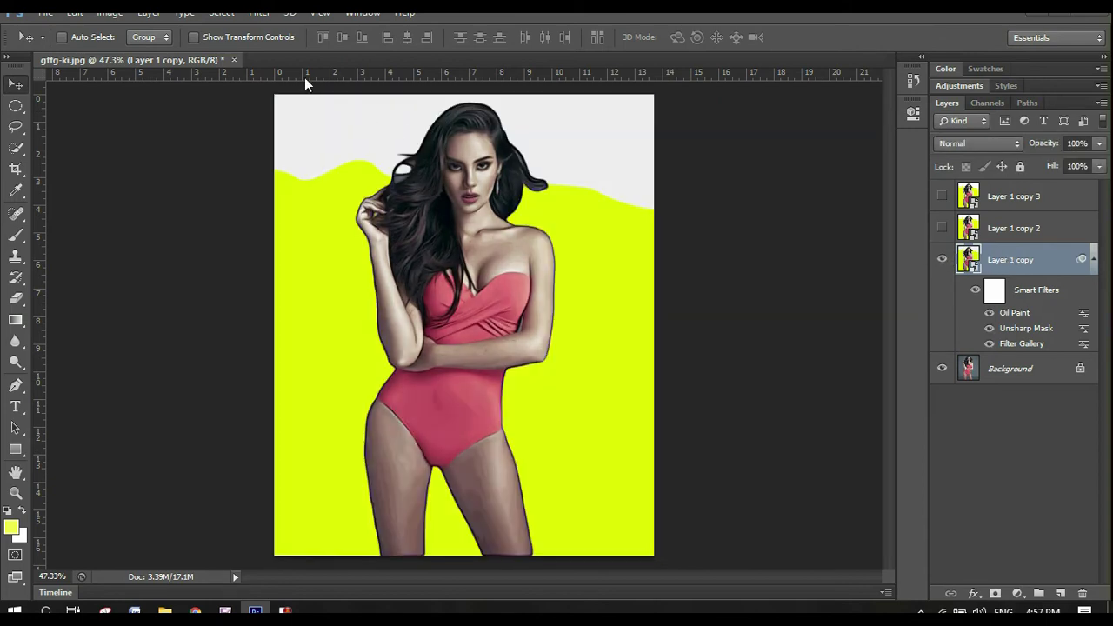
Step: Add a second Unsharp Mask to Layer 1 copy with Amount 60%, Radius 5.0 pixels and Threshold 5 levels
{"action": "left_click", "coordinate": [259, 12]}
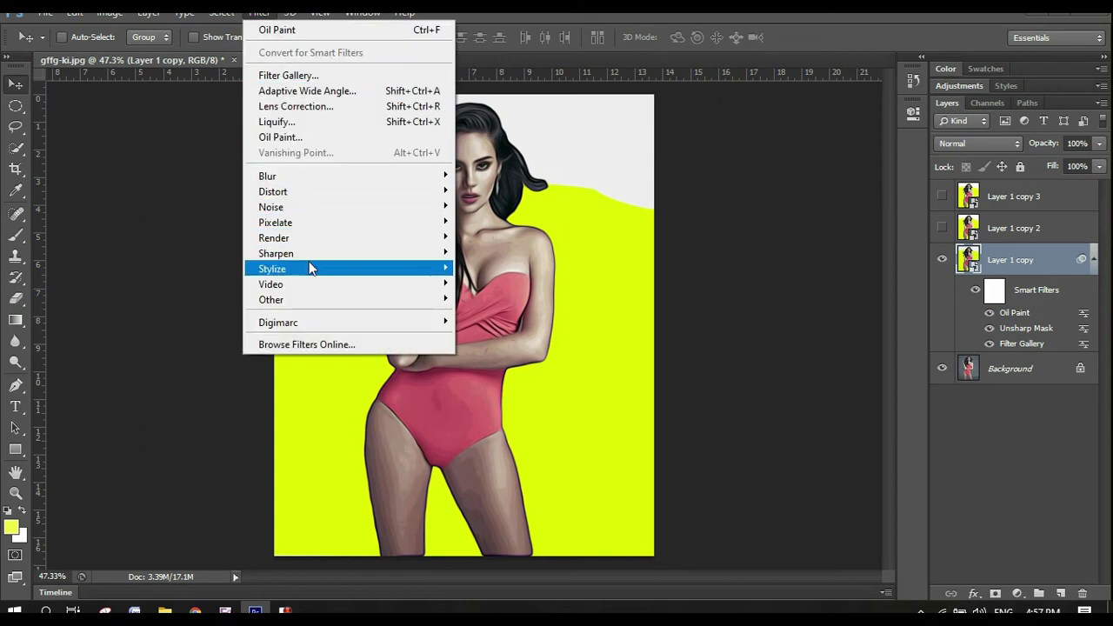
{"action": "mouse_move", "coordinate": [305, 253]}
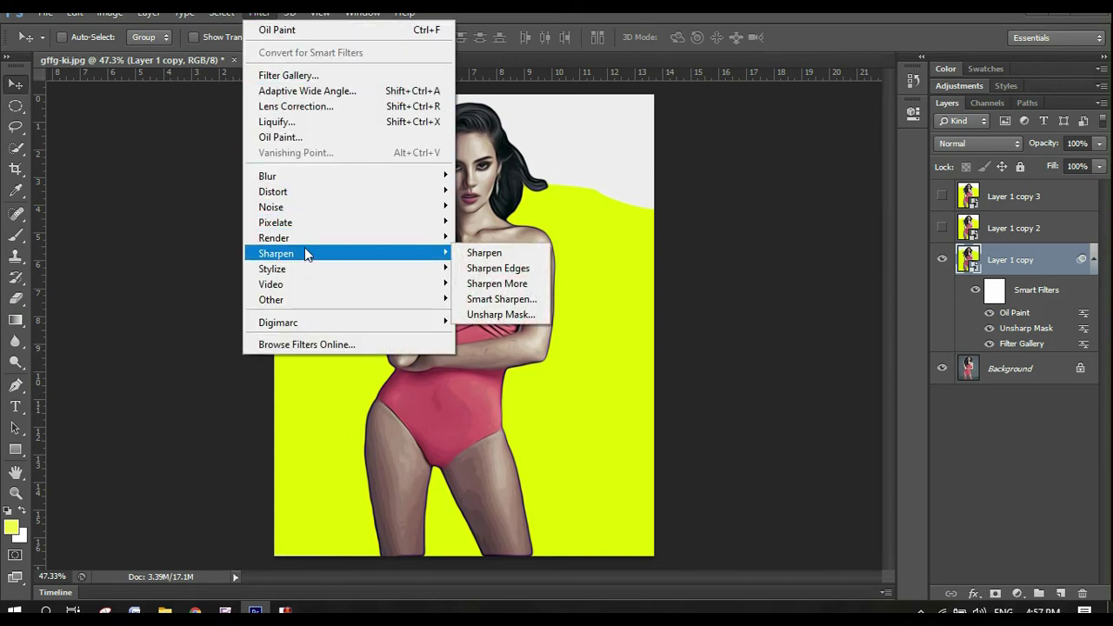
{"action": "left_click", "coordinate": [517, 314]}
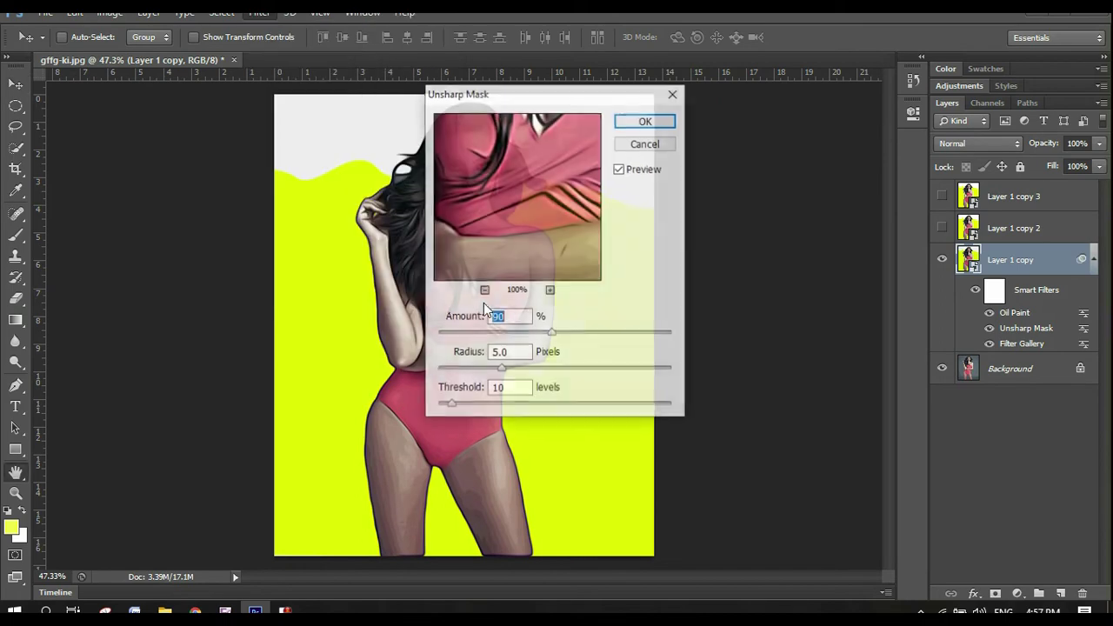
{"action": "type", "text": "60"}
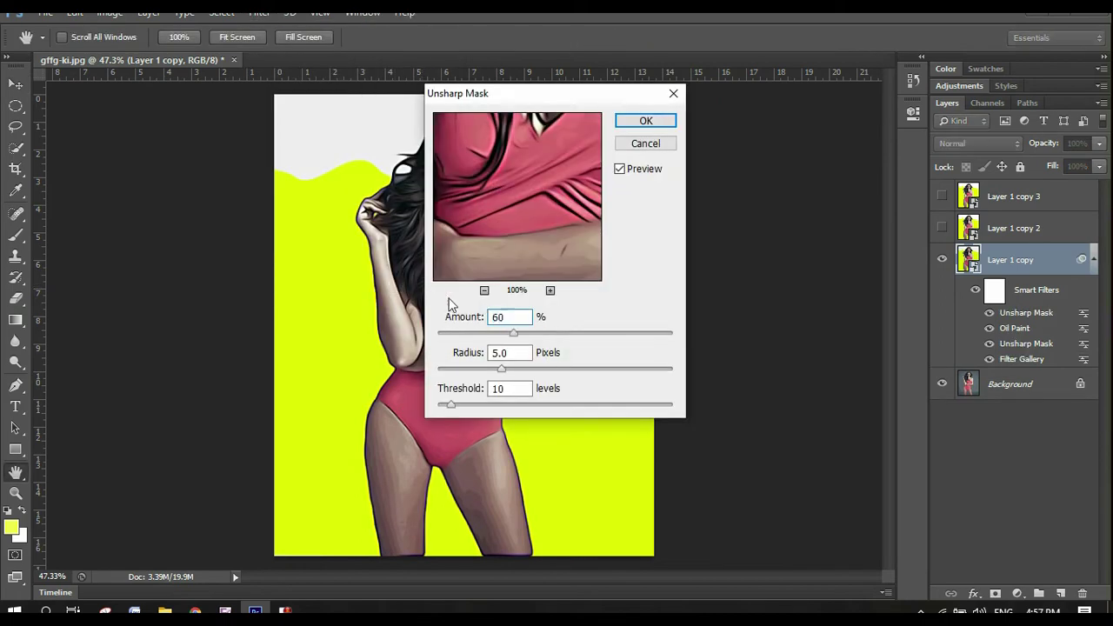
{"action": "key", "text": "Tab"}
{"action": "key", "text": "Tab"}
{"action": "type", "text": "5"}
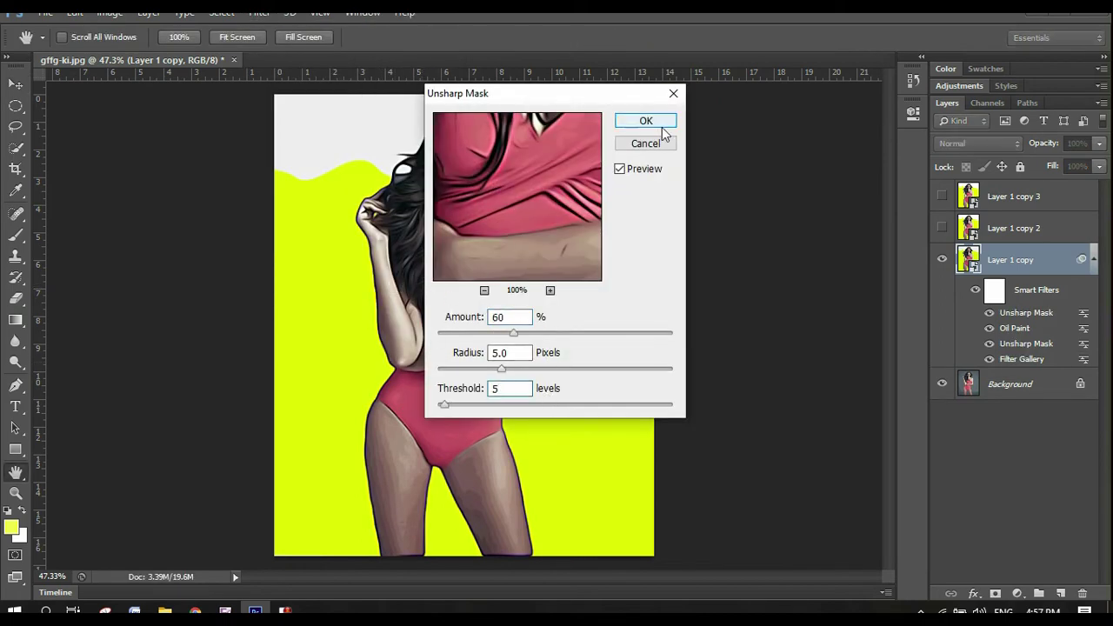
{"action": "left_click", "coordinate": [659, 124]}
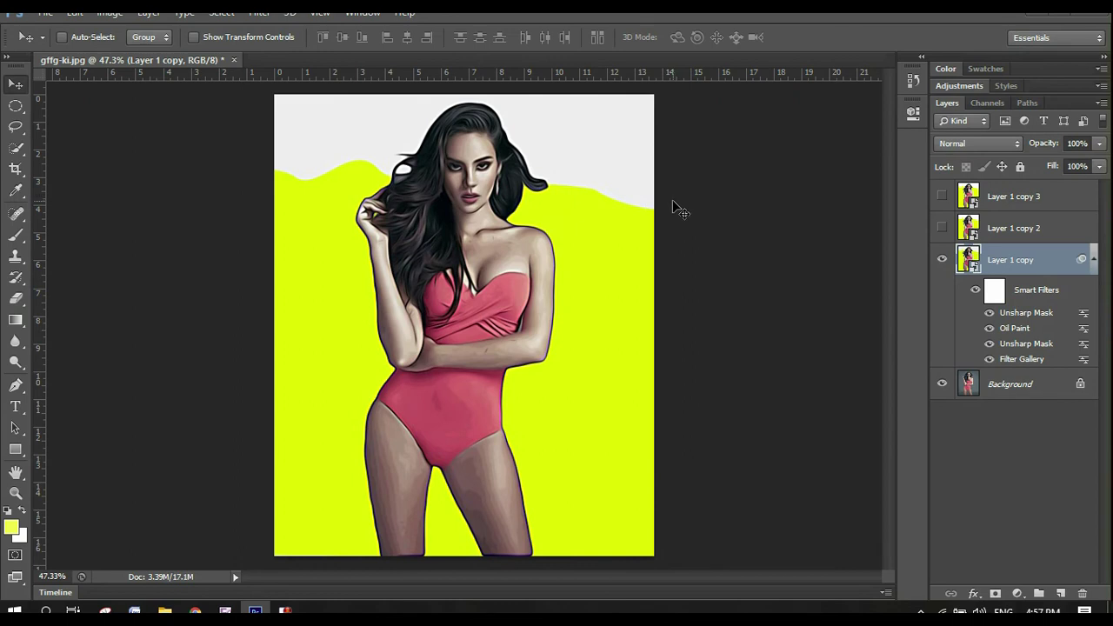
Step: Rename the layer Layer 1 copy as Effect
{"action": "double_click", "coordinate": [1027, 261]}
{"action": "type", "text": "Effect"}
{"action": "key", "text": "Return"}
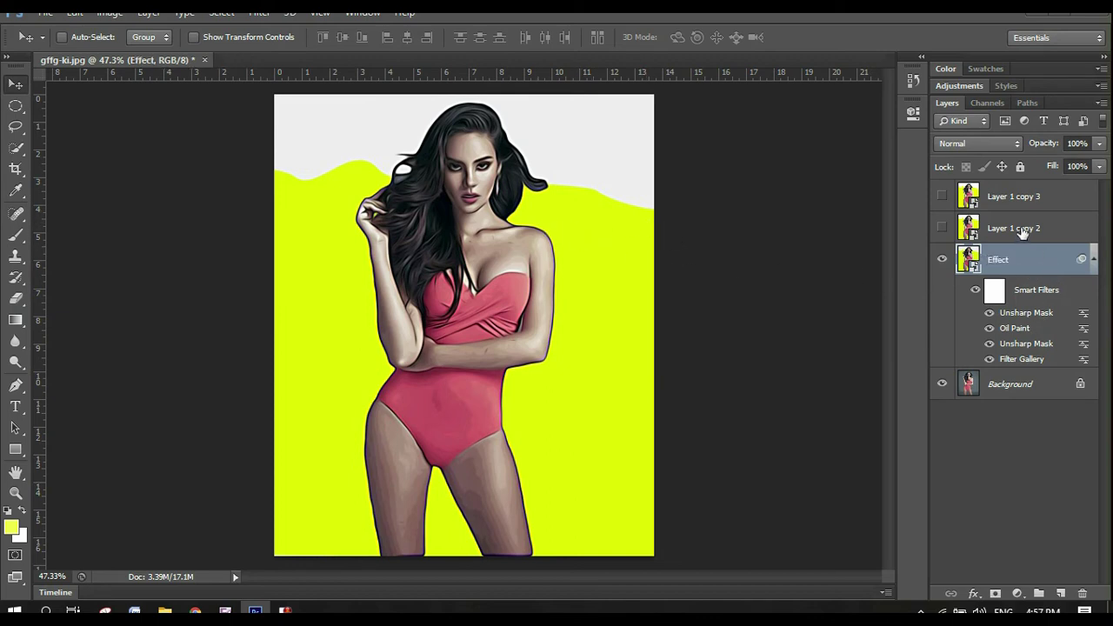
Step: Show Layer 1 copy 2 and apply Poster Edges to it with Edge Thickness 0, Edge Intensity 3 and Posterization 6
{"action": "left_click", "coordinate": [942, 227]}
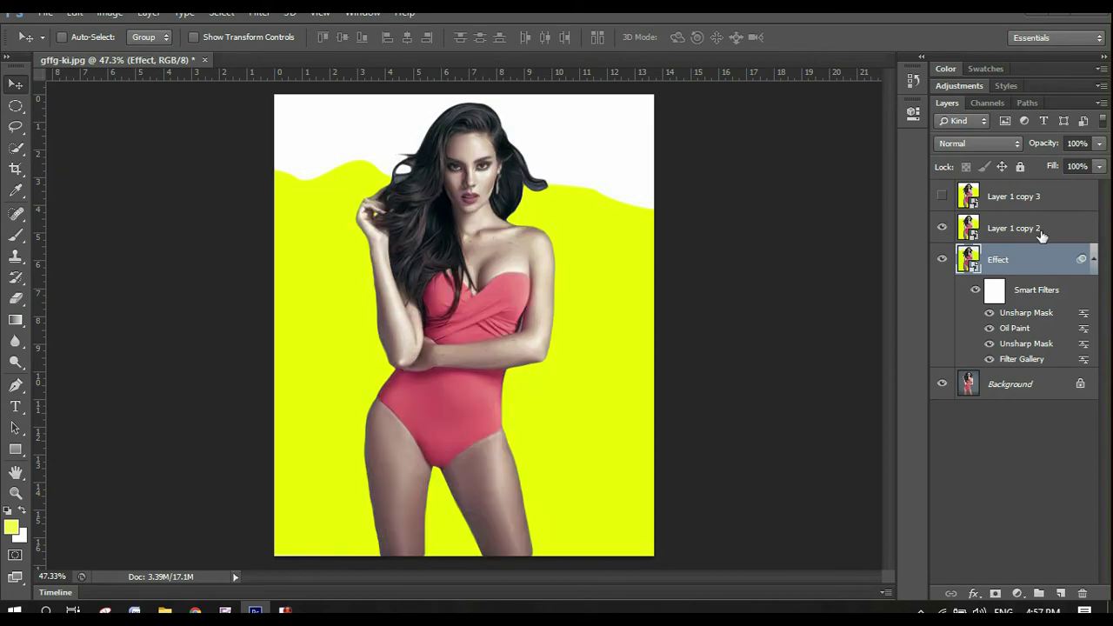
{"action": "left_click", "coordinate": [1039, 230]}
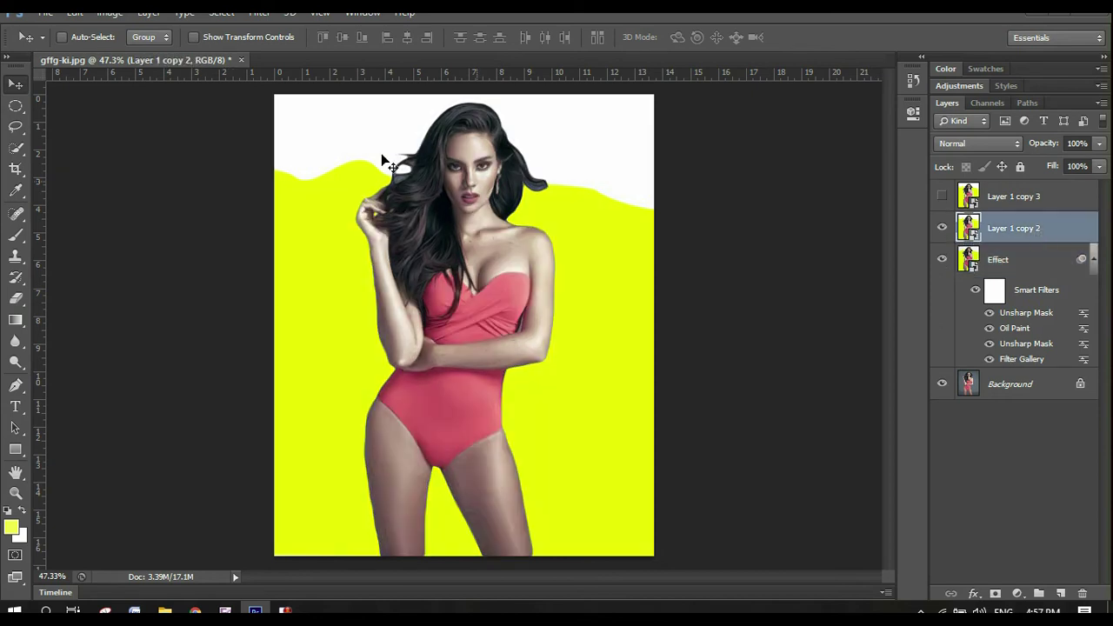
{"action": "left_click", "coordinate": [253, 15]}
{"action": "left_click", "coordinate": [296, 74]}
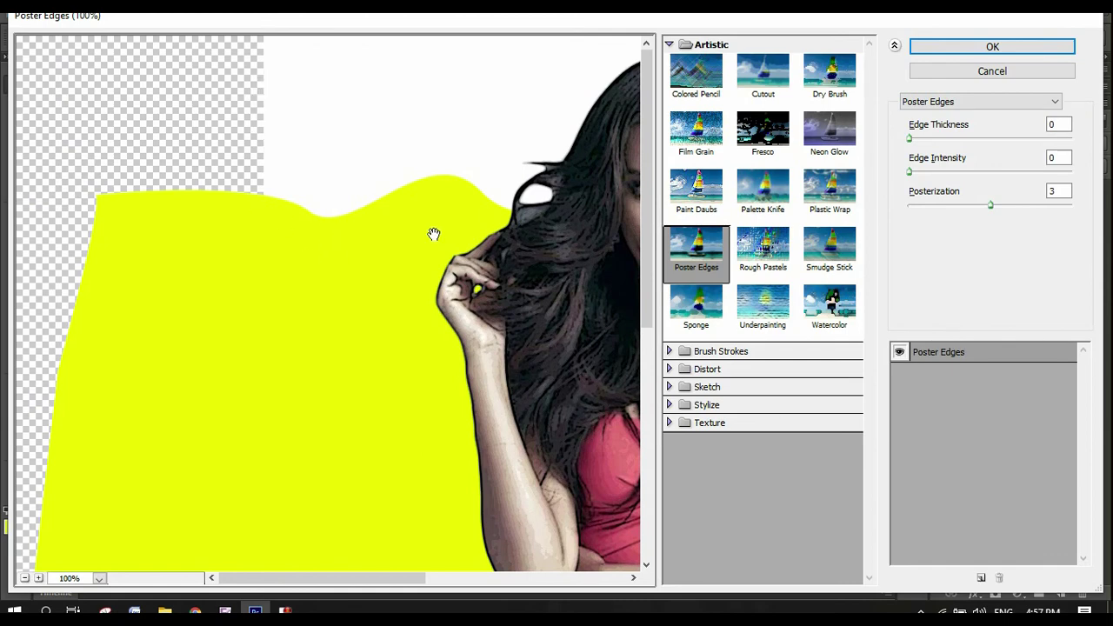
{"action": "double_click", "coordinate": [1057, 157]}
{"action": "type", "text": "3"}
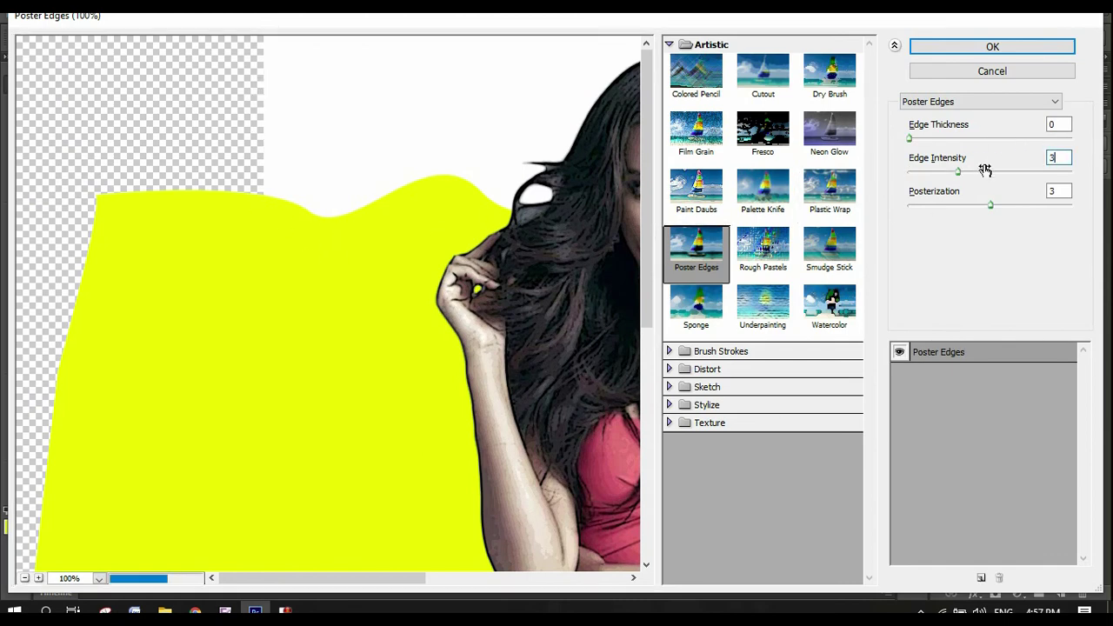
{"action": "double_click", "coordinate": [1056, 191]}
{"action": "type", "text": "6"}
{"action": "left_click", "coordinate": [976, 46]}
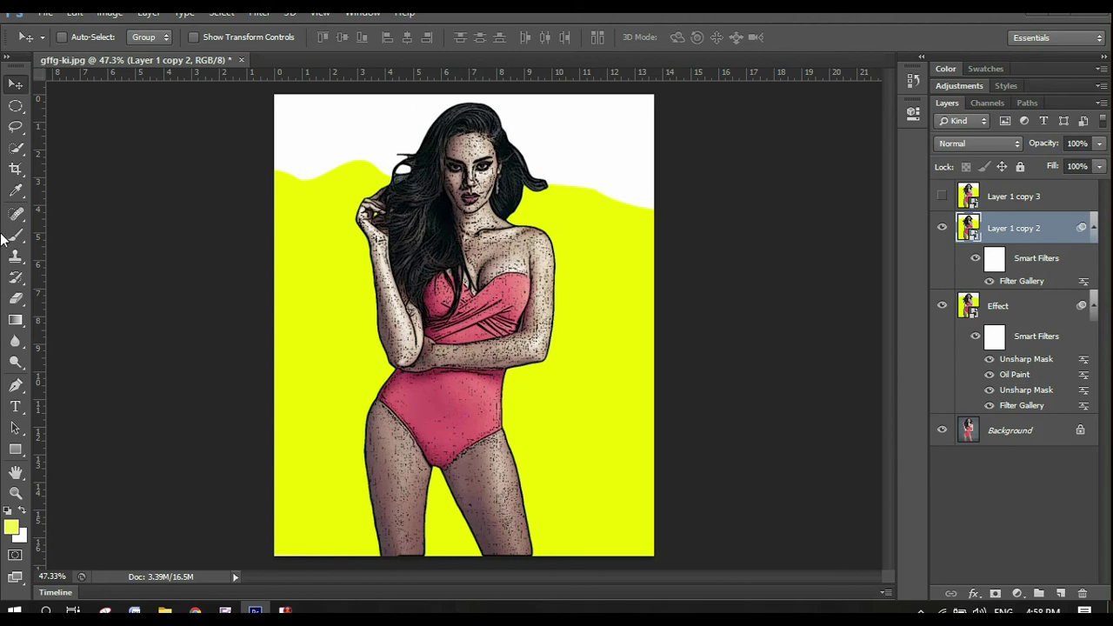
Step: Apply the Oil Paint filter to Layer 1 copy 2 with Stylization 4, Cleanliness 3 and Scale 0.1
{"action": "left_click", "coordinate": [262, 12]}
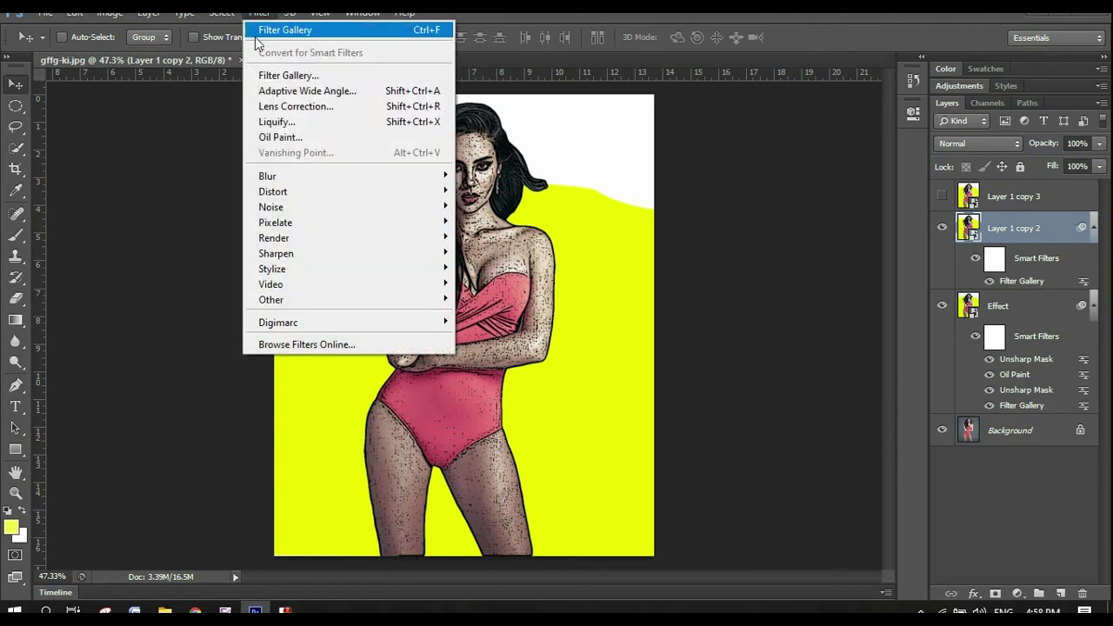
{"action": "left_click", "coordinate": [281, 137]}
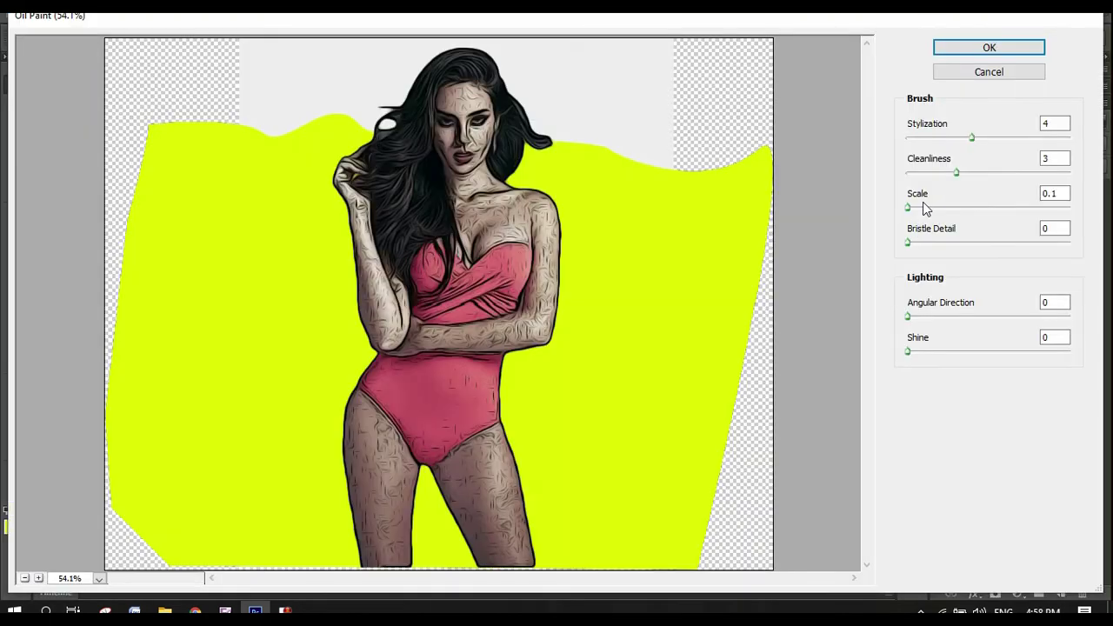
{"action": "left_click_drag", "start_coordinate": [1062, 124], "coordinate": [990, 122]}
{"action": "type", "text": "4"}
{"action": "left_click_drag", "start_coordinate": [1056, 158], "coordinate": [1041, 160]}
{"action": "type", "text": "3"}
{"action": "key", "text": "Tab"}
{"action": "type", "text": "0.1"}
{"action": "left_click", "coordinate": [972, 49]}
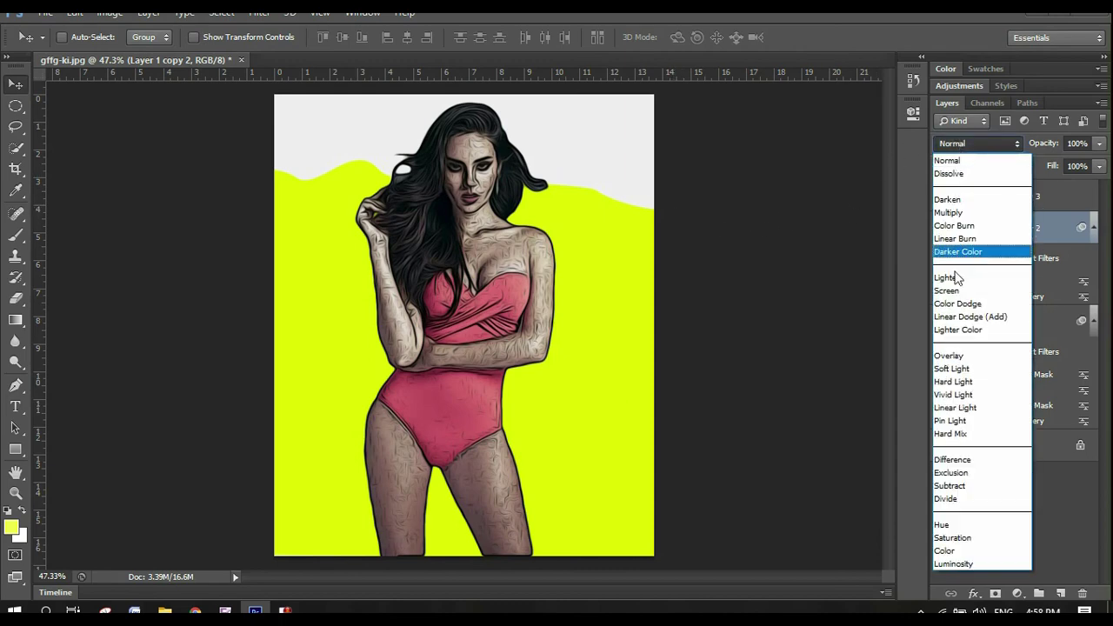
Step: Set the blend mode of Layer 1 copy 2 to Overlay and its opacity to 30%
{"action": "left_click", "coordinate": [950, 356]}
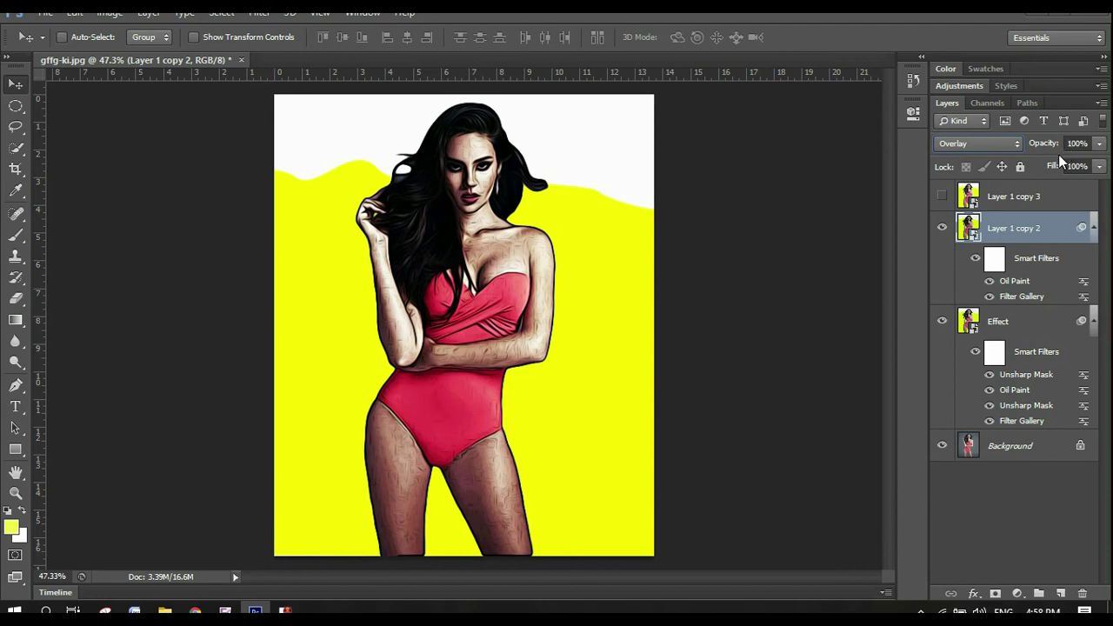
{"action": "left_click", "coordinate": [1079, 144]}
{"action": "type", "text": "30"}
{"action": "key", "text": "Return"}
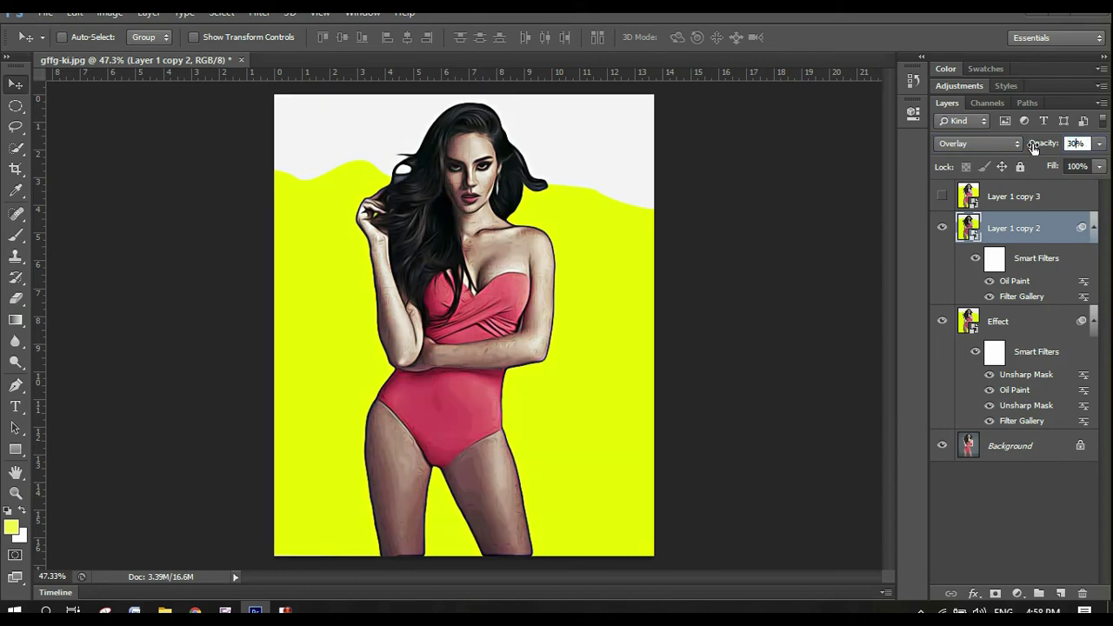
Step: Compare the image with and without Layer 1 copy 2, and rename that layer Outline
{"action": "left_click", "coordinate": [942, 228]}
{"action": "left_click", "coordinate": [943, 229]}
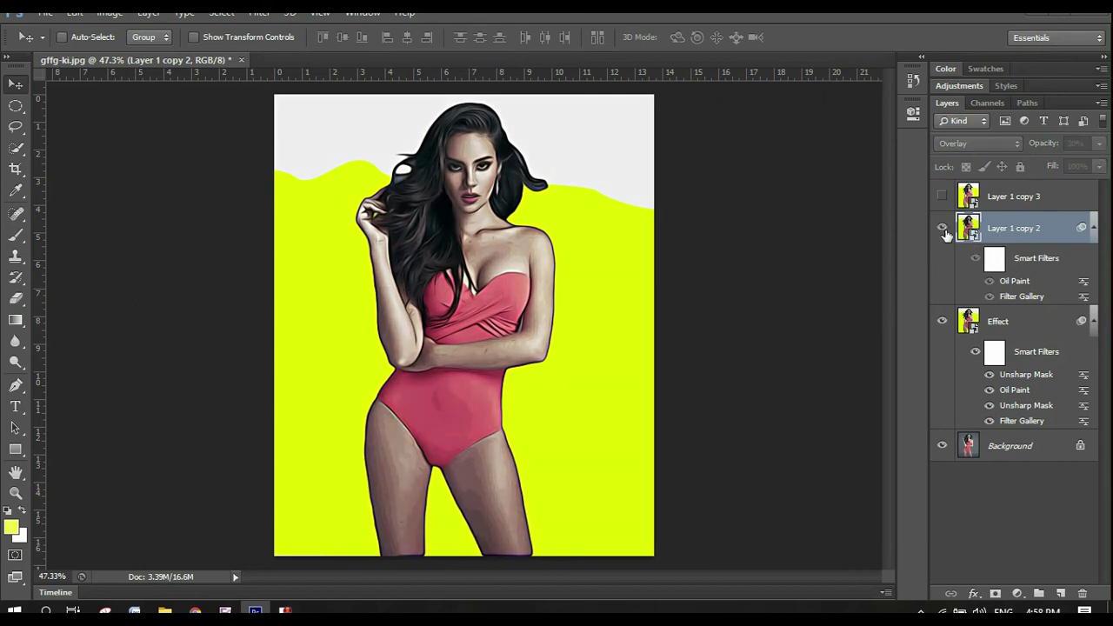
{"action": "double_click", "coordinate": [1046, 231]}
{"action": "type", "text": "O"}
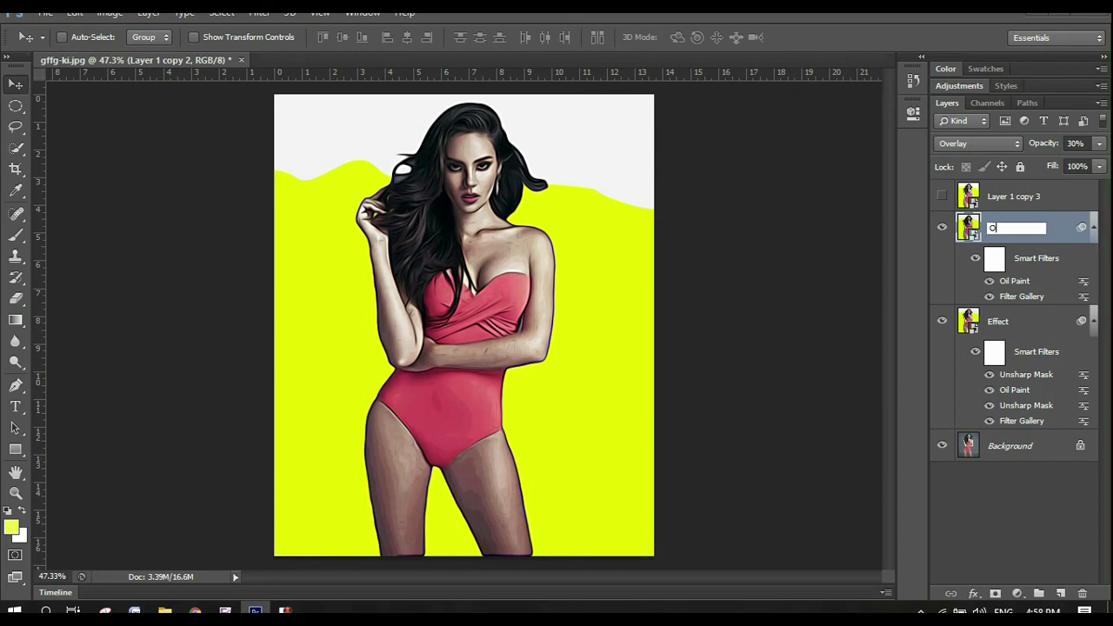
{"action": "type", "text": "utline"}
{"action": "key", "text": "Return"}
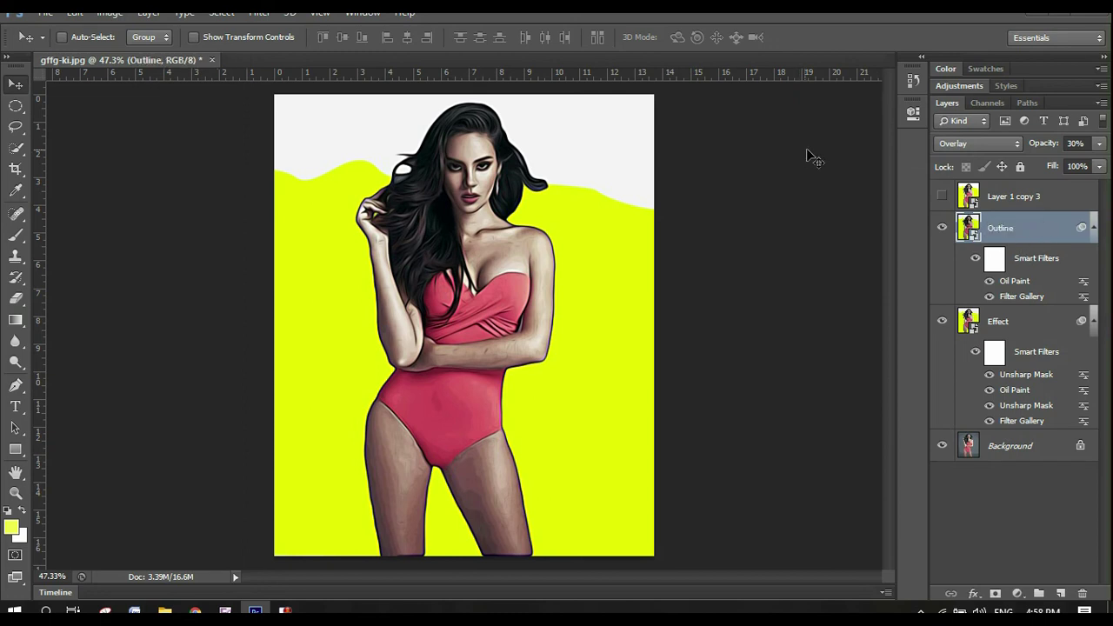
Step: Show the hidden Layer 1 copy 3 above Outline and rename it Highpass
{"action": "left_click", "coordinate": [942, 196]}
{"action": "left_click", "coordinate": [1023, 200]}
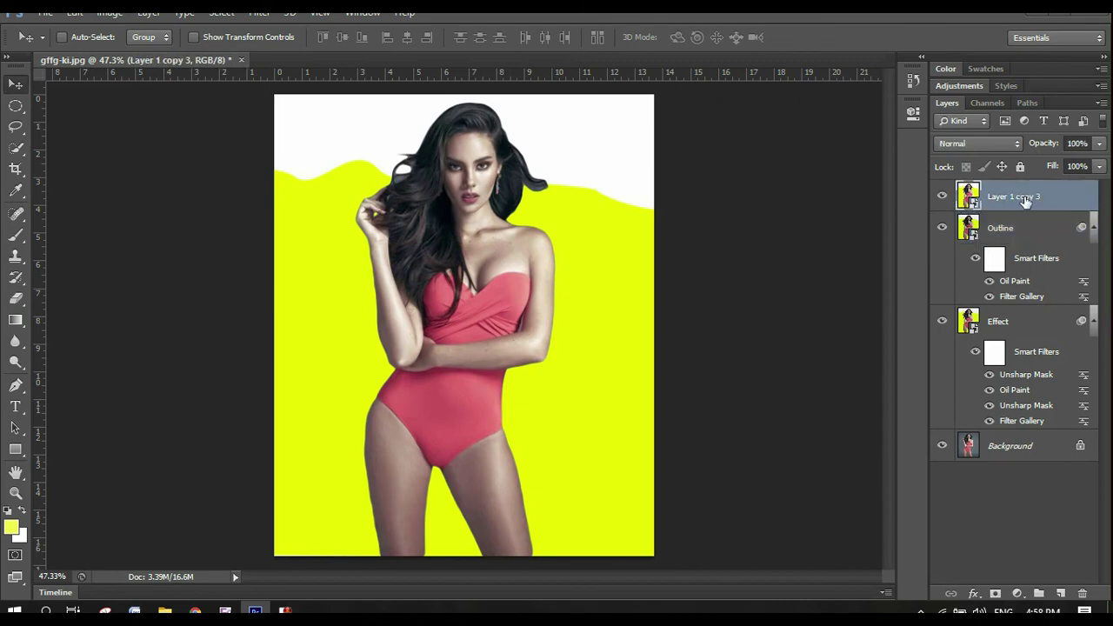
{"action": "right_click", "coordinate": [1025, 196]}
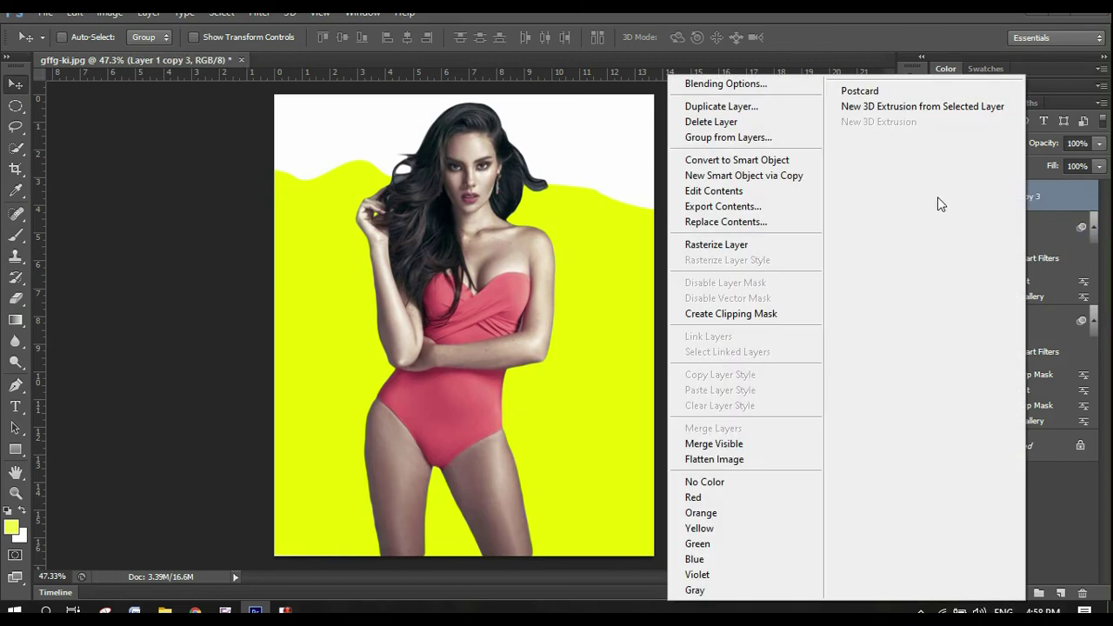
{"action": "left_click", "coordinate": [1085, 545]}
{"action": "double_click", "coordinate": [1019, 197]}
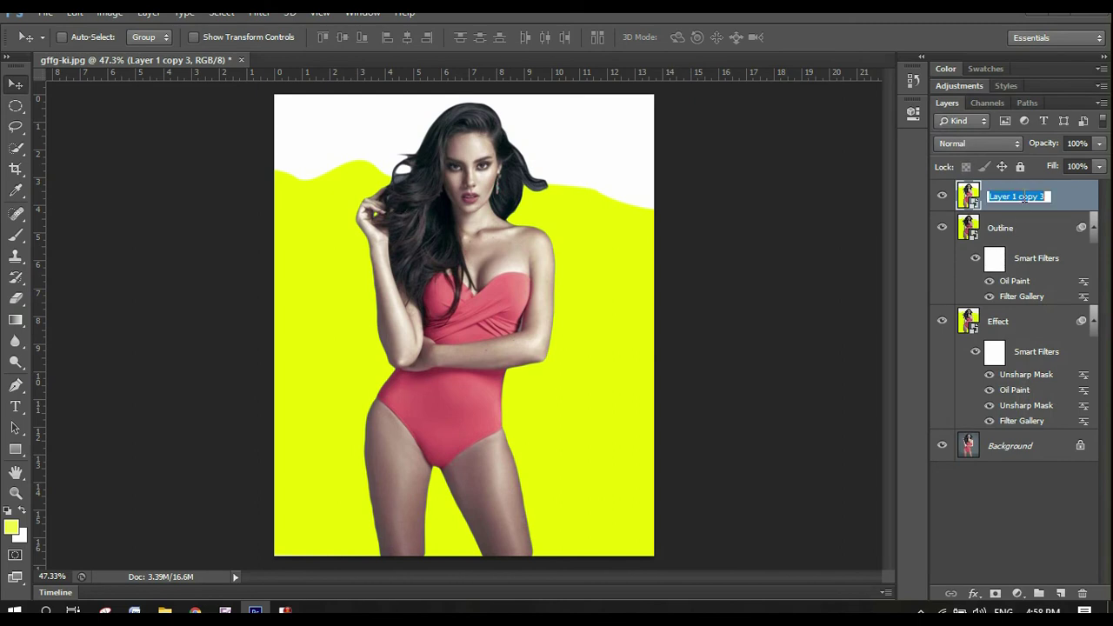
{"action": "type", "text": "Highpass"}
{"action": "key", "text": "Return"}
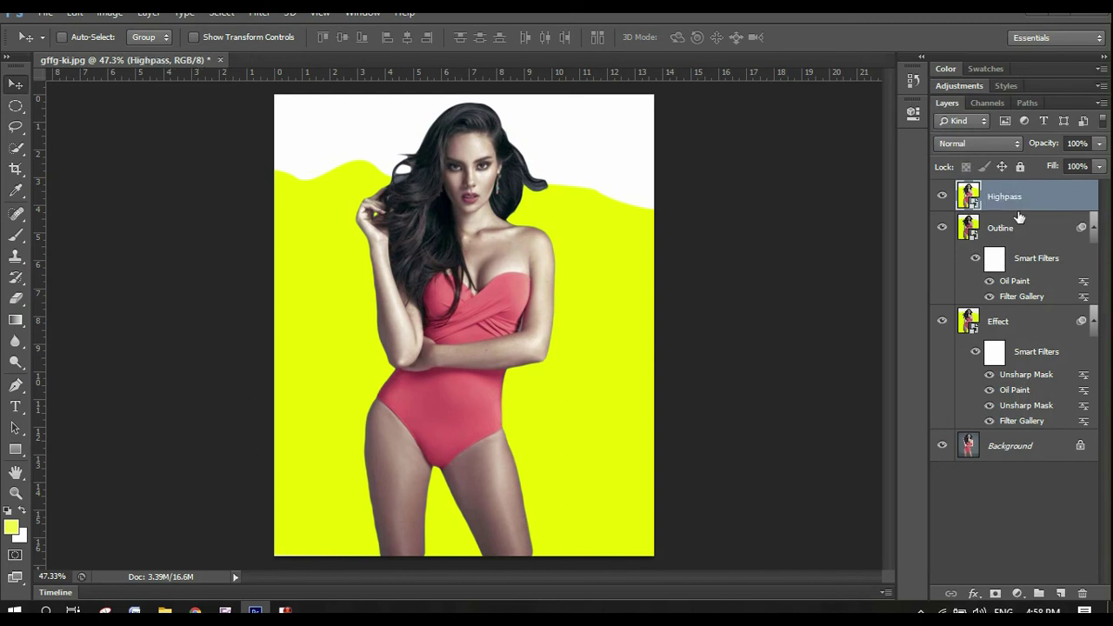
Step: Apply the High Pass filter to the Highpass layer with a radius of 2.0 pixels
{"action": "left_click", "coordinate": [259, 13]}
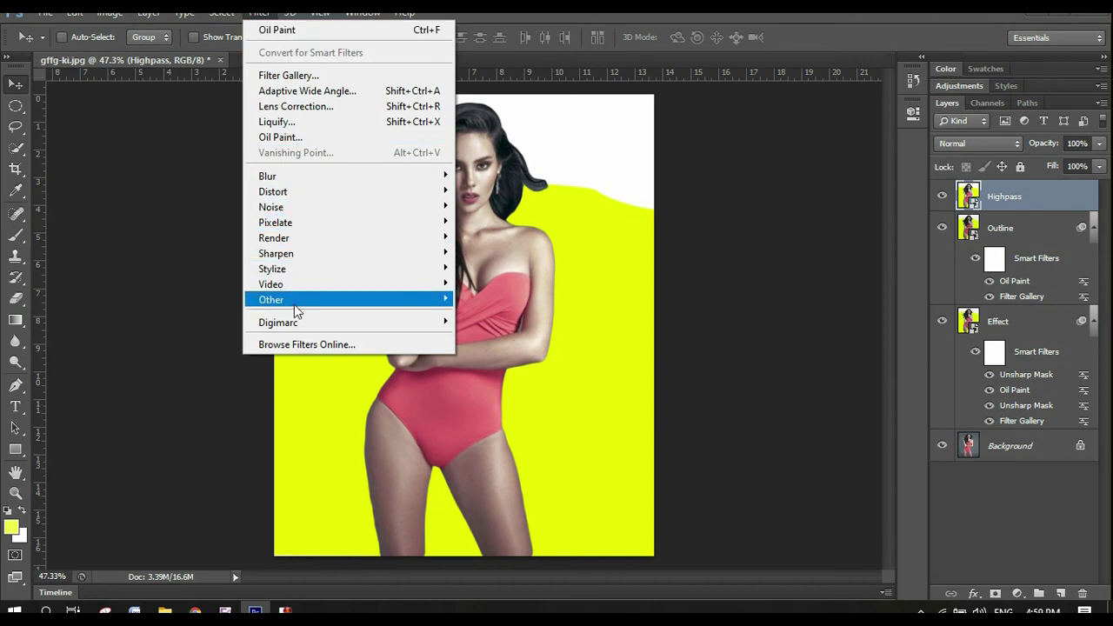
{"action": "mouse_move", "coordinate": [294, 300]}
{"action": "left_click", "coordinate": [489, 315]}
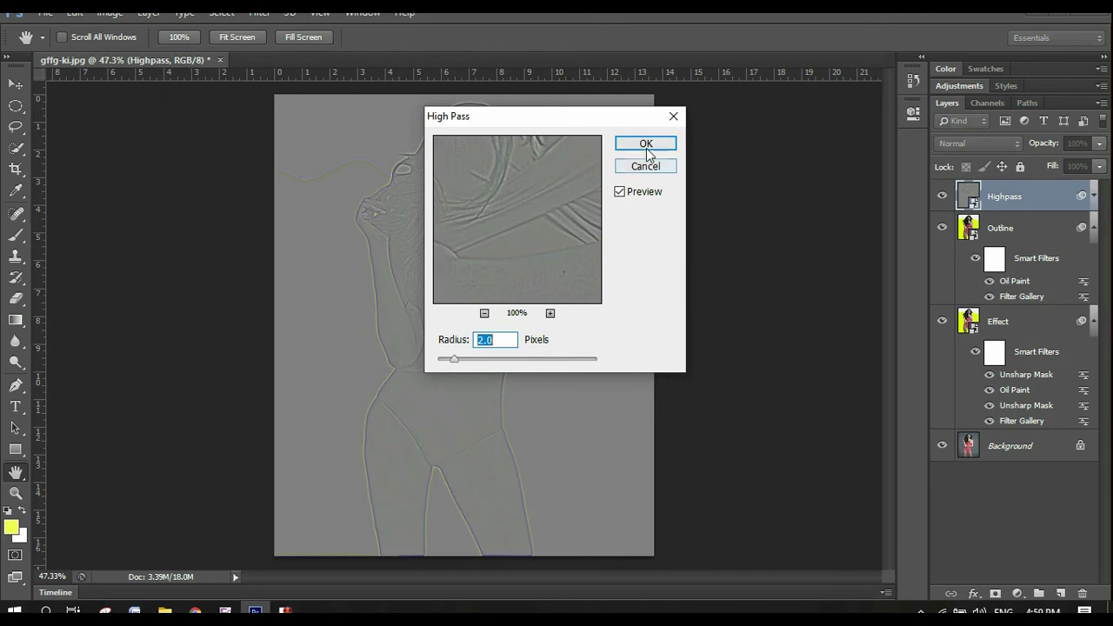
{"action": "left_click", "coordinate": [646, 146]}
Step: Set the Highpass layer's blend mode to Overlay and compare the image with and without the layer
{"action": "left_click", "coordinate": [973, 144]}
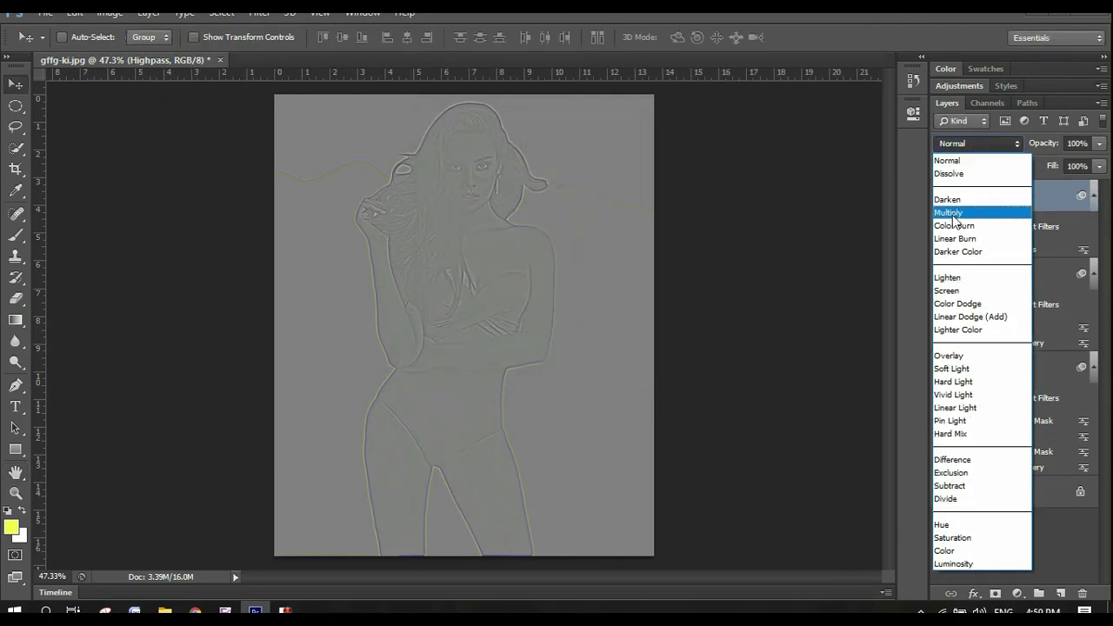
{"action": "left_click", "coordinate": [977, 360]}
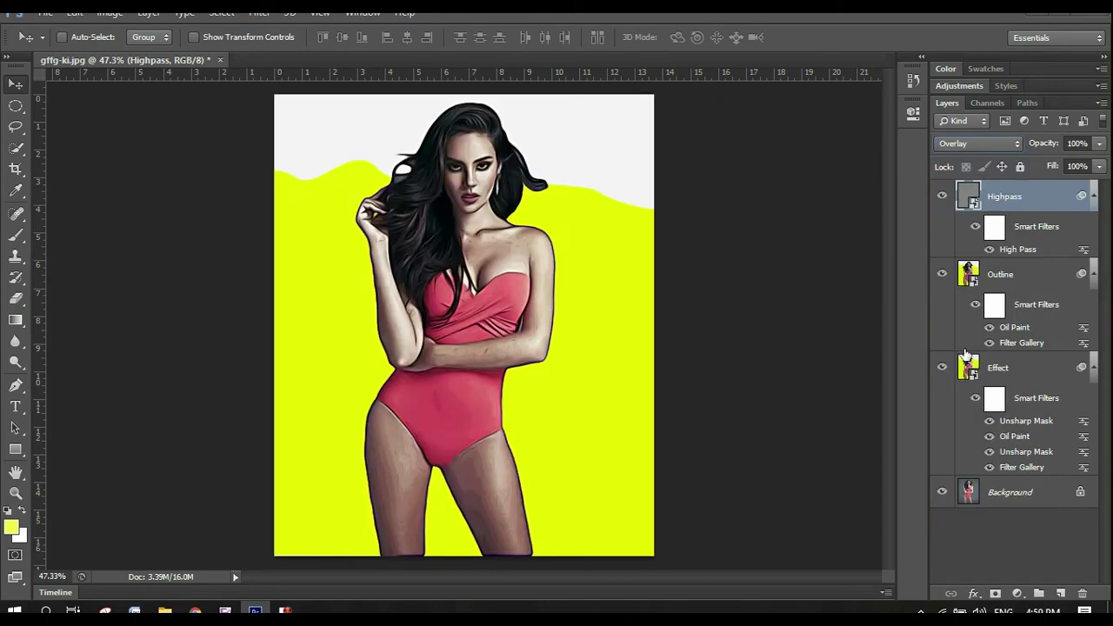
{"action": "left_click", "coordinate": [942, 197]}
{"action": "left_click", "coordinate": [941, 197]}
{"action": "left_click", "coordinate": [941, 196]}
{"action": "left_click", "coordinate": [942, 196]}
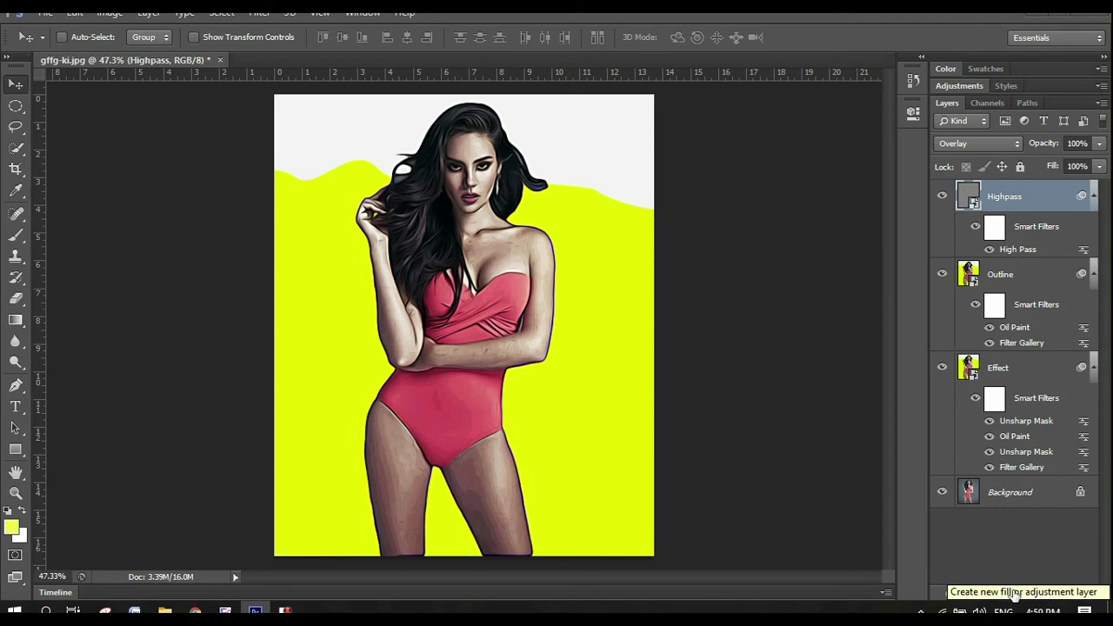
Step: Add a Levels adjustment layer above Highpass with black input 14, midtones 0.83 and white input slightly below 239
{"action": "left_click", "coordinate": [1014, 594]}
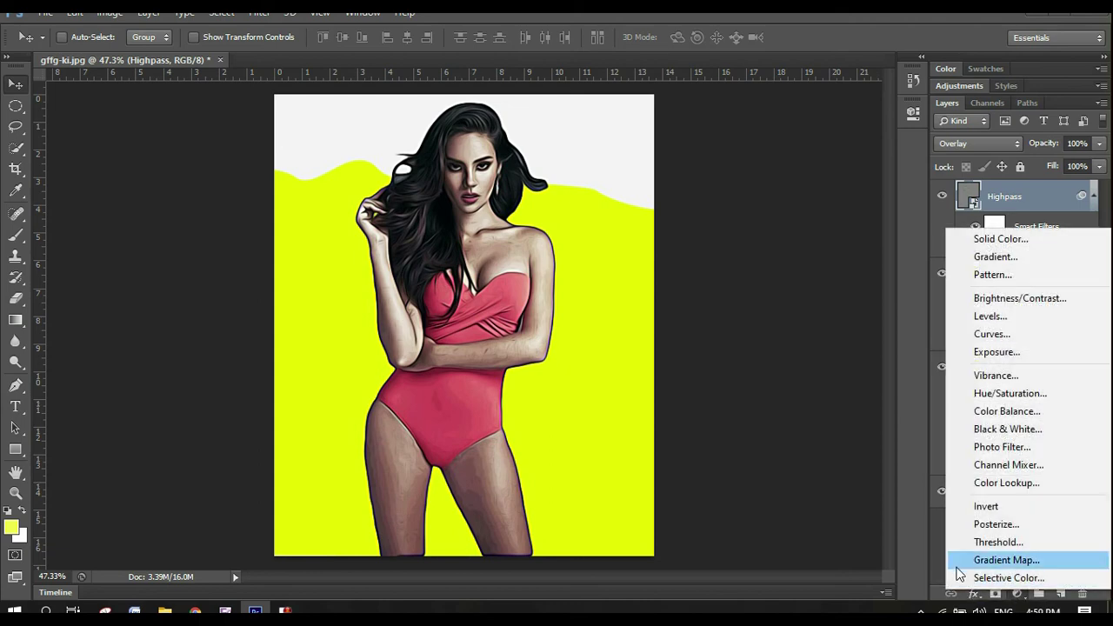
{"action": "left_click", "coordinate": [975, 317]}
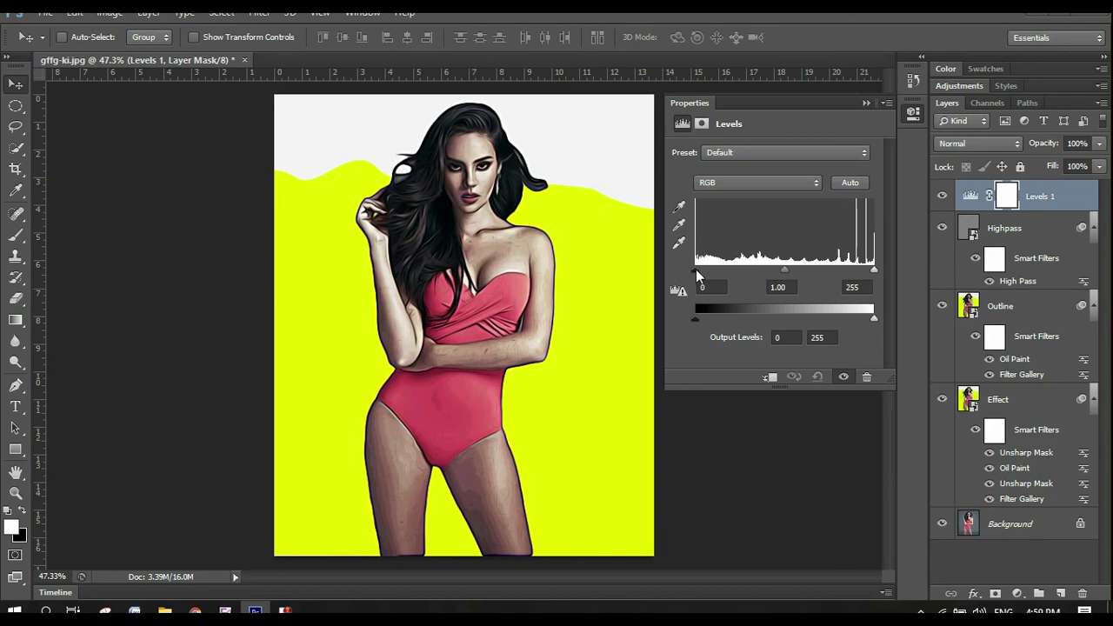
{"action": "mouse_move", "coordinate": [697, 269]}
{"action": "left_mouse_down"}
{"action": "mouse_move", "coordinate": [721, 270]}
{"action": "mouse_move", "coordinate": [705, 273]}
{"action": "left_mouse_up"}
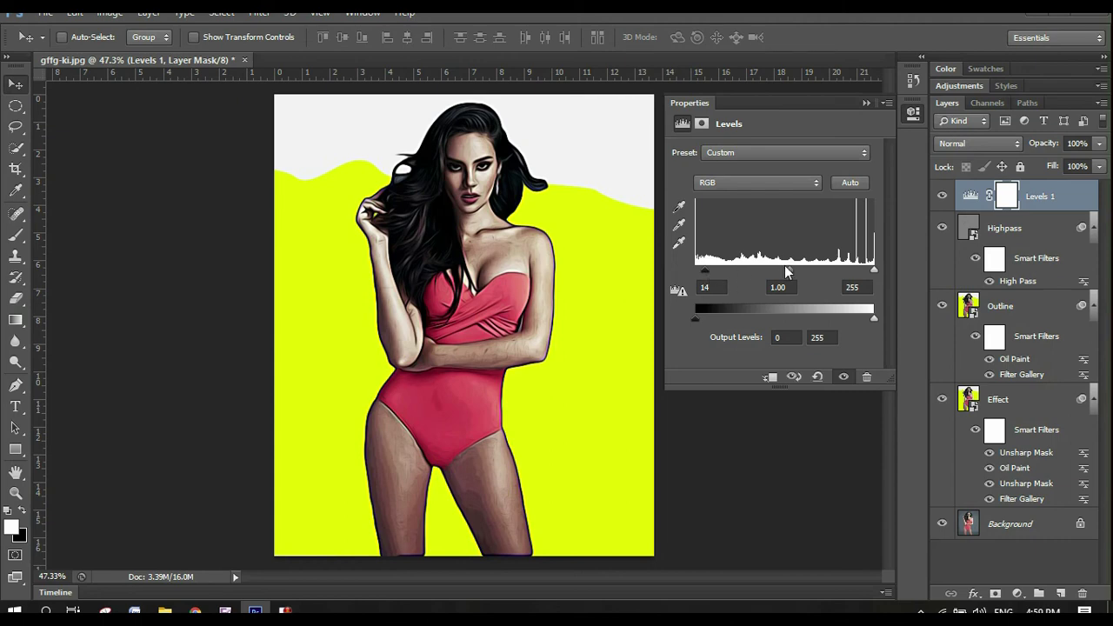
{"action": "left_click_drag", "start_coordinate": [790, 270], "coordinate": [792, 271]}
{"action": "left_click_drag", "start_coordinate": [874, 268], "coordinate": [863, 269]}
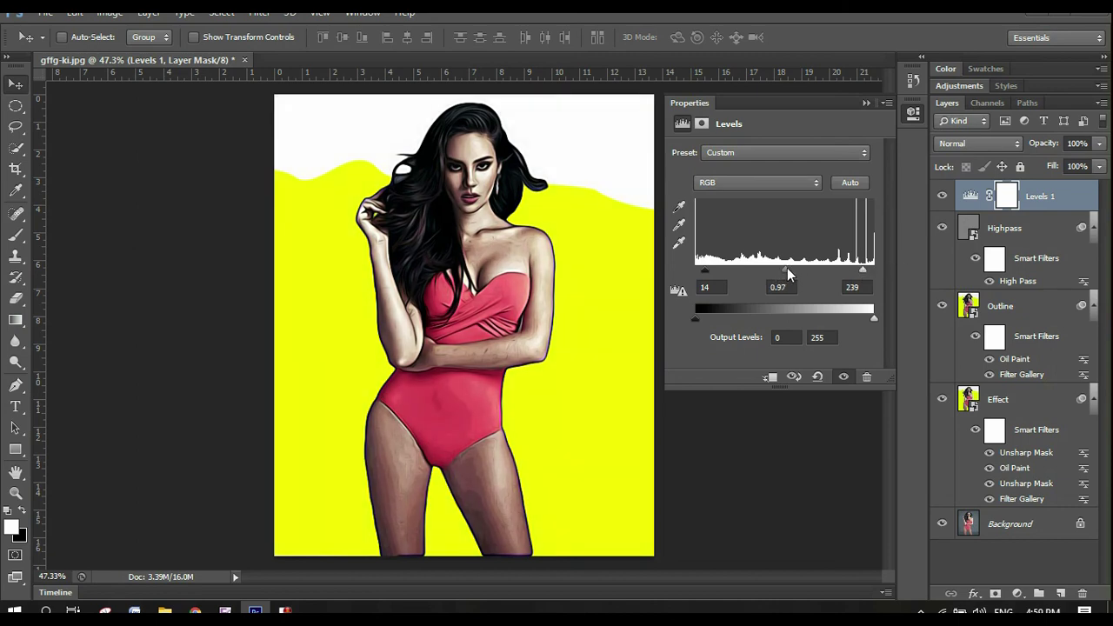
{"action": "left_click_drag", "start_coordinate": [787, 270], "coordinate": [793, 270]}
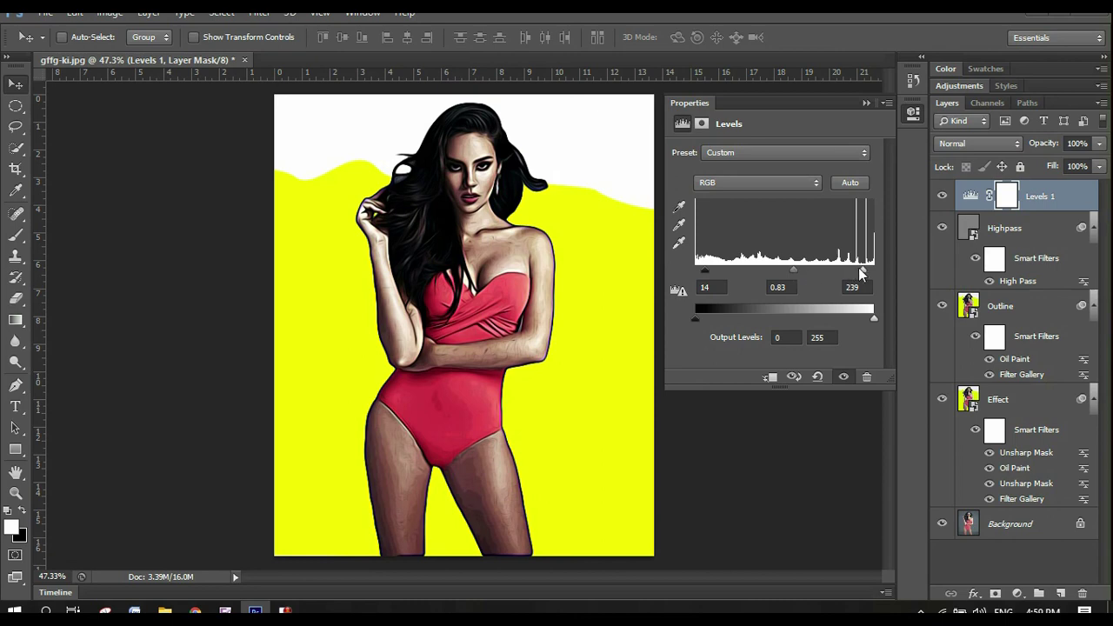
{"action": "left_click_drag", "start_coordinate": [860, 269], "coordinate": [857, 270]}
{"action": "left_click", "coordinate": [914, 114]}
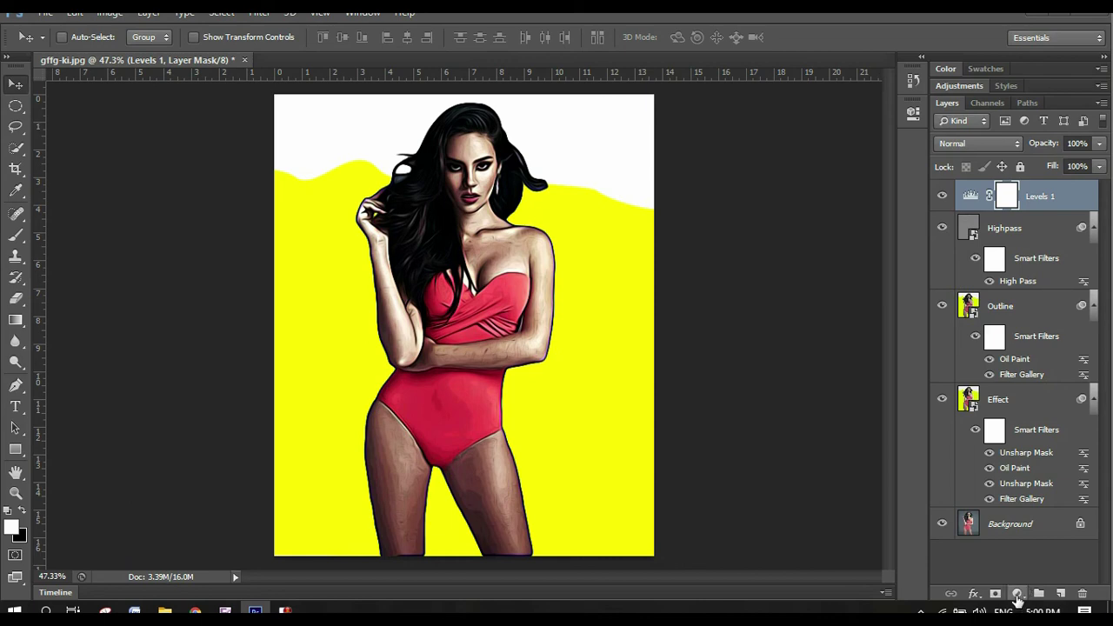
Step: Add a Vibrance adjustment layer above Levels 1 with Vibrance +47 and Saturation +19
{"action": "left_click", "coordinate": [1017, 595]}
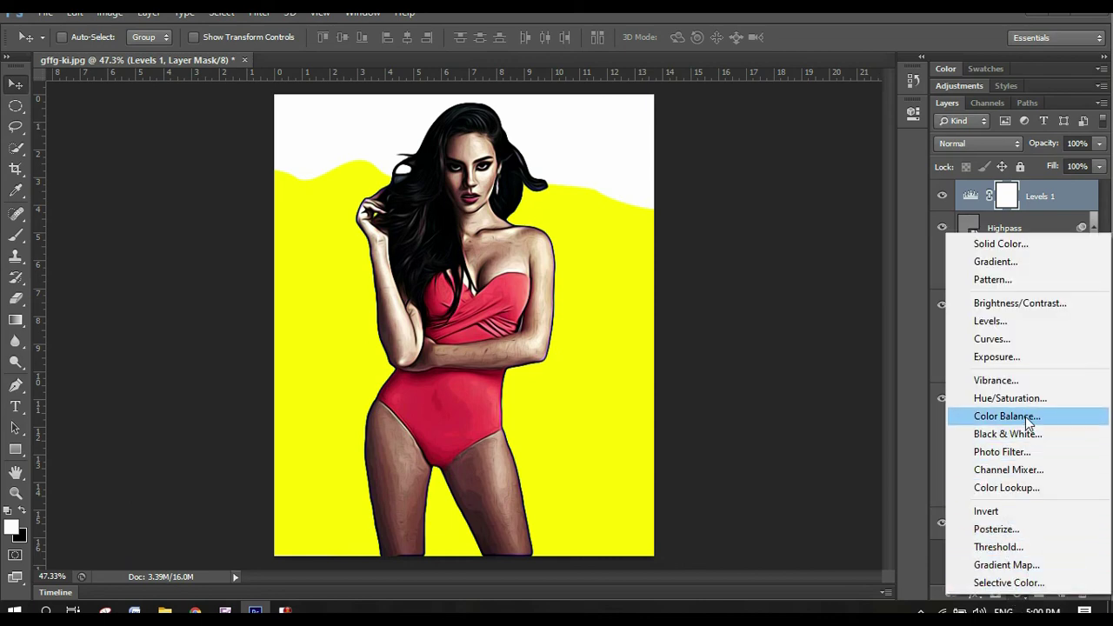
{"action": "left_click", "coordinate": [994, 381]}
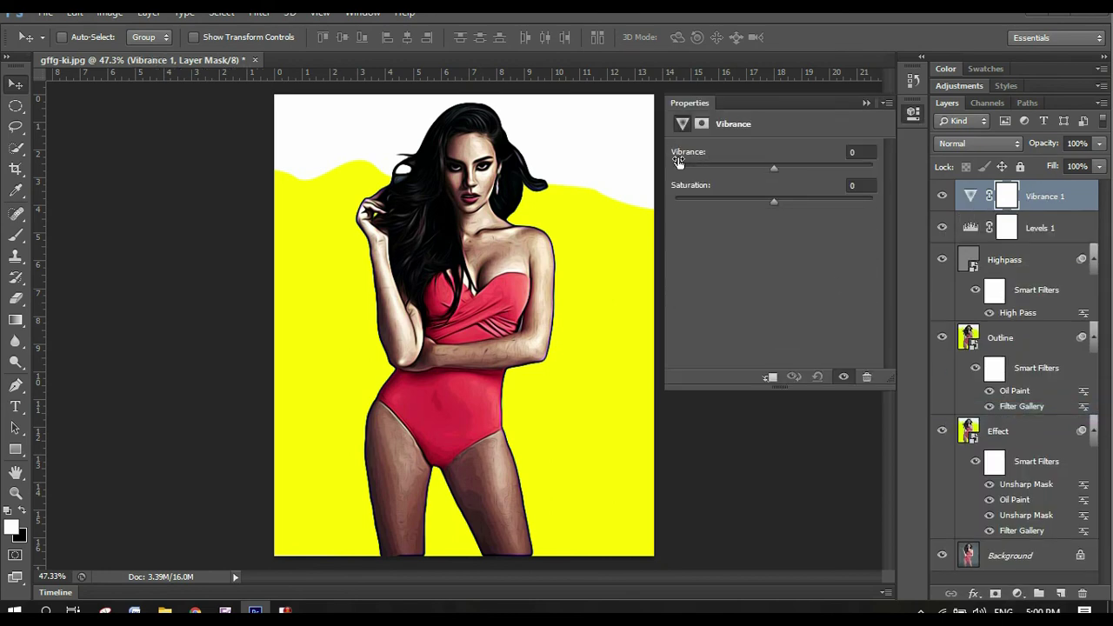
{"action": "left_click_drag", "start_coordinate": [772, 169], "coordinate": [807, 171]}
{"action": "mouse_move", "coordinate": [805, 166]}
{"action": "left_mouse_down"}
{"action": "mouse_move", "coordinate": [740, 168]}
{"action": "mouse_move", "coordinate": [842, 171]}
{"action": "mouse_move", "coordinate": [820, 169]}
{"action": "left_mouse_up"}
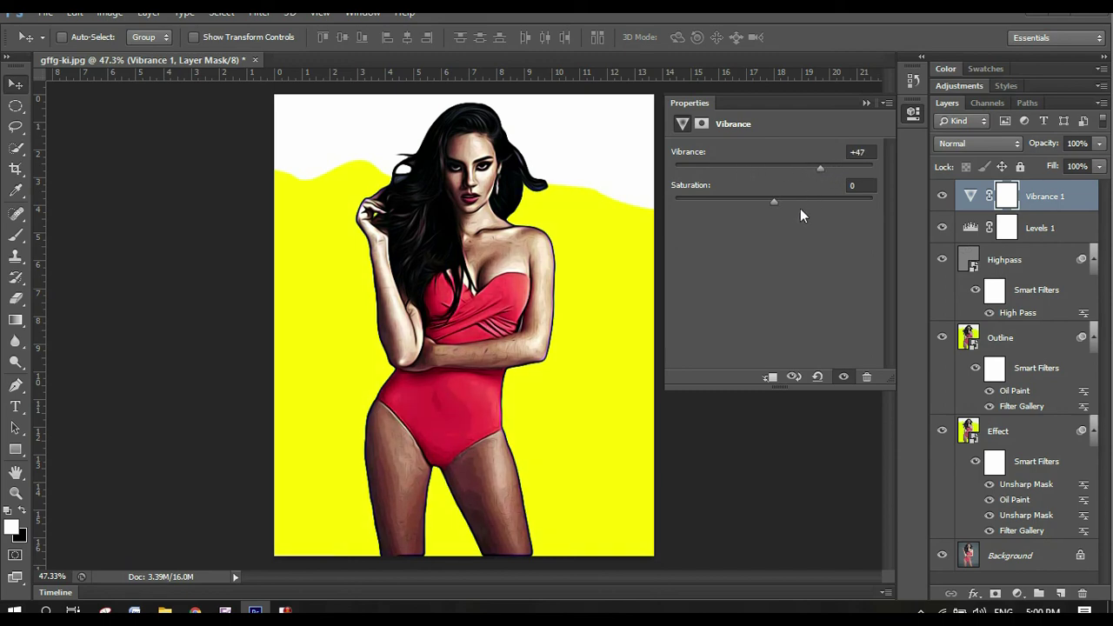
{"action": "mouse_move", "coordinate": [771, 201]}
{"action": "left_mouse_down"}
{"action": "mouse_move", "coordinate": [819, 203]}
{"action": "mouse_move", "coordinate": [792, 197]}
{"action": "left_mouse_up"}
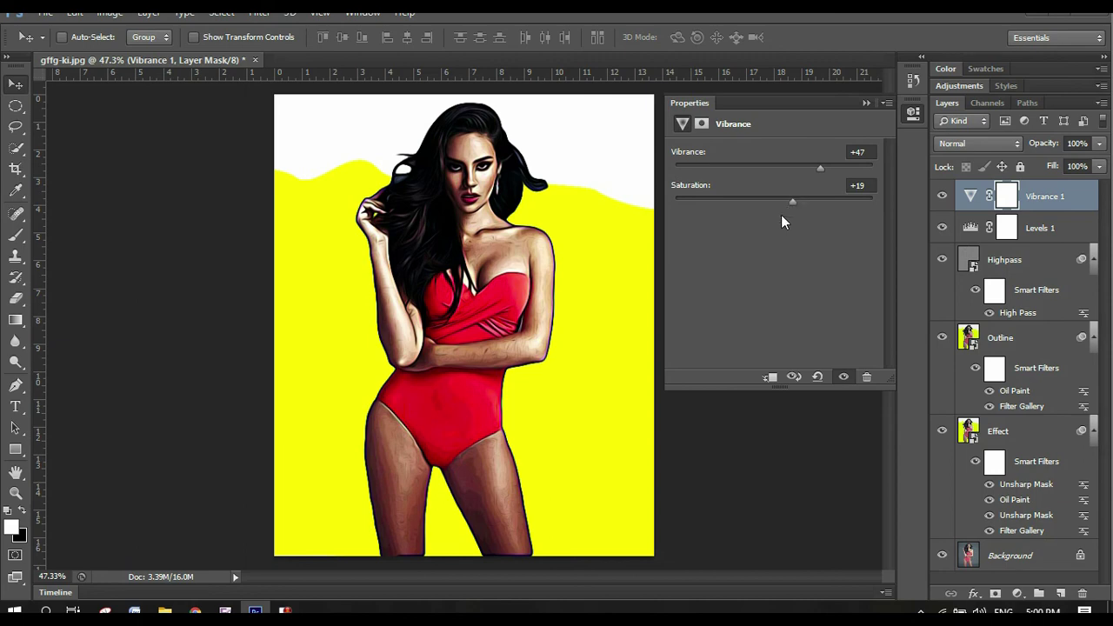
Step: Add a Color Lookup adjustment layer above Vibrance 1 and set its opacity to 50%
{"action": "left_click", "coordinate": [1017, 595]}
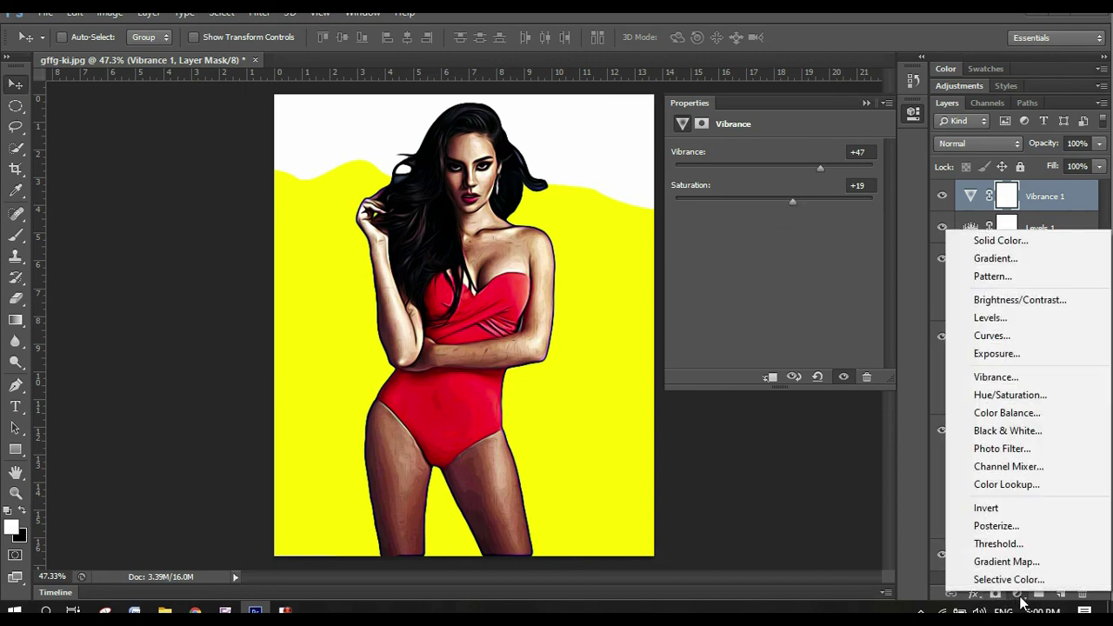
{"action": "left_click", "coordinate": [1020, 491]}
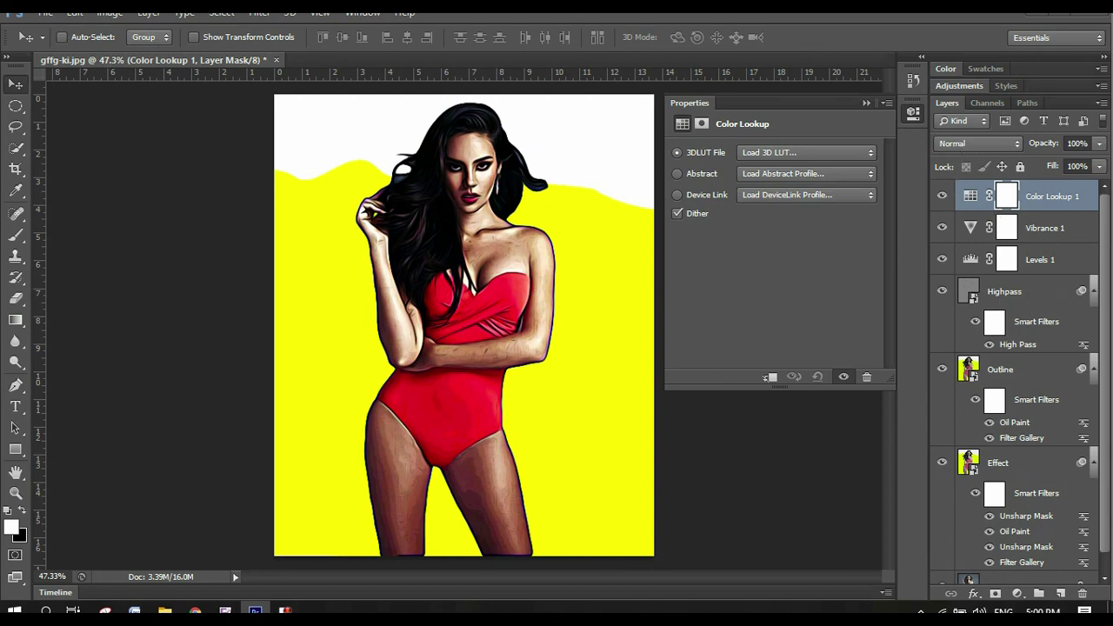
{"action": "left_click", "coordinate": [1076, 144]}
{"action": "type", "text": "50"}
{"action": "key", "text": "Return"}
{"action": "left_click", "coordinate": [918, 118]}
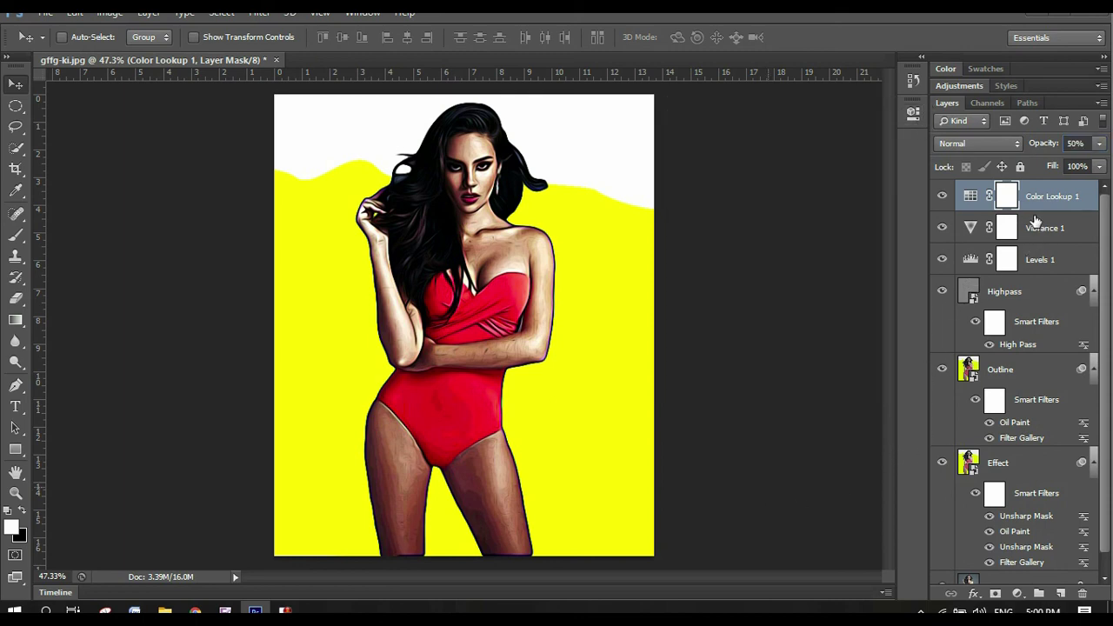
Step: Group all layers from Color Lookup 1 down to Effect and name the group Cartoonized
{"action": "left_click", "coordinate": [1028, 466], "text": "shift"}
{"action": "left_click_drag", "start_coordinate": [1035, 296], "coordinate": [1039, 593]}
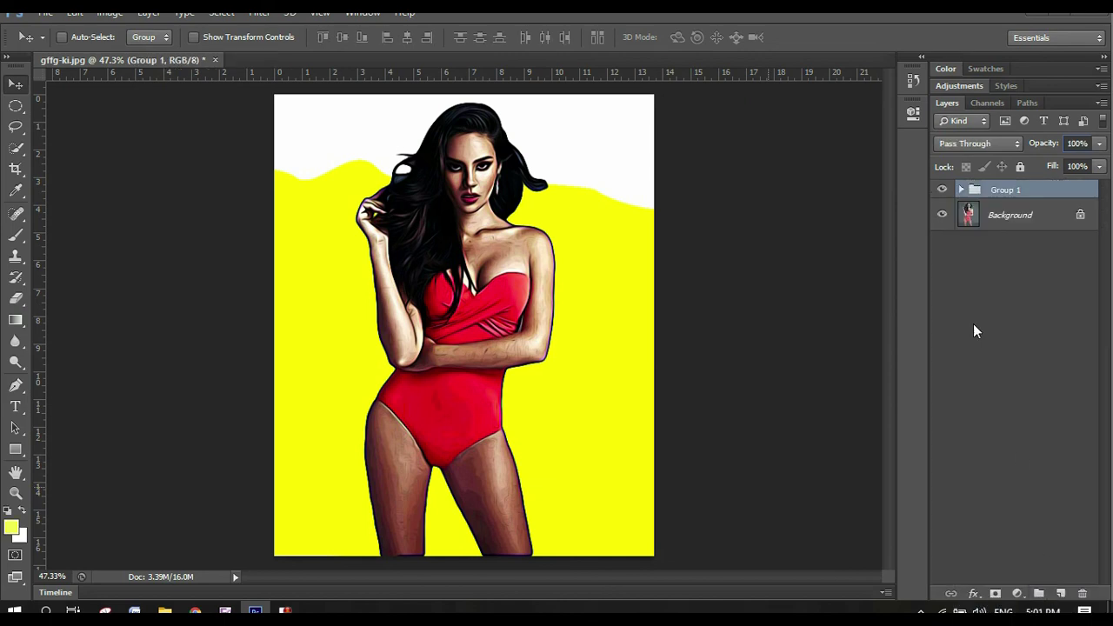
{"action": "double_click", "coordinate": [1009, 190]}
{"action": "type", "text": "Cartoonize"}
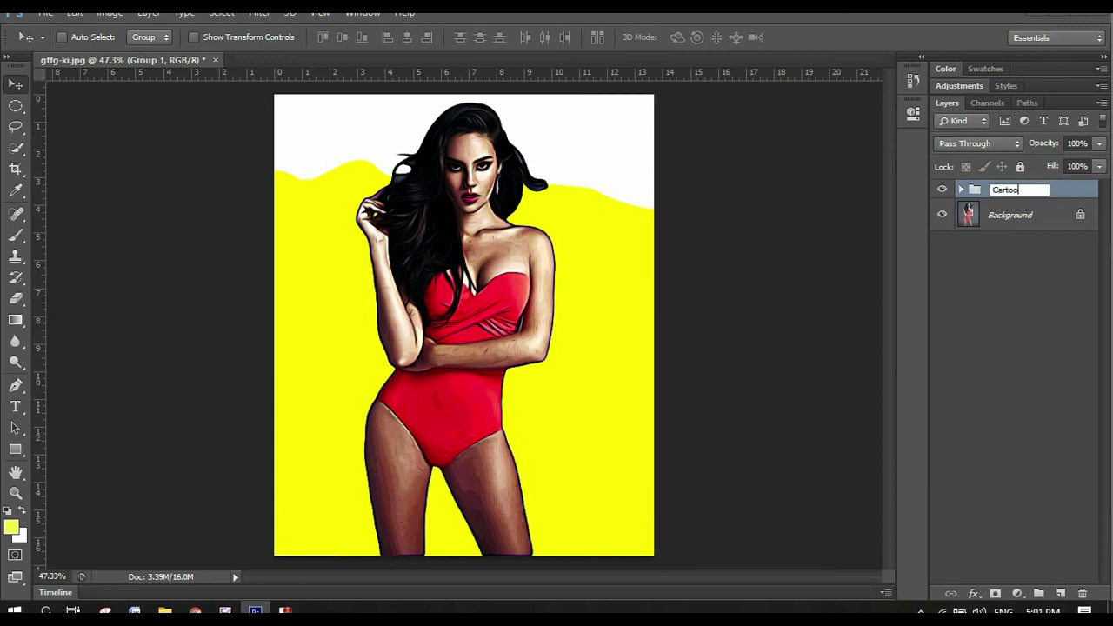
{"action": "type", "text": "d"}
{"action": "key", "text": "Return"}
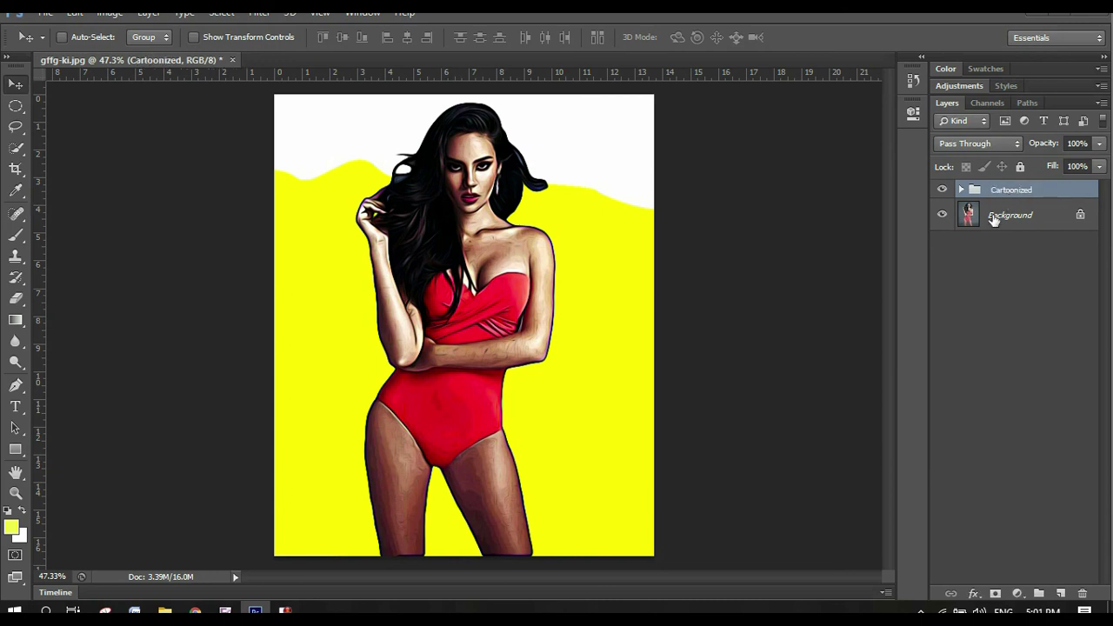
Step: Compare the original photo with the finished portrait by toggling the Cartoonized group's visibility, leaving the group shown
{"action": "left_click", "coordinate": [944, 190]}
{"action": "left_click", "coordinate": [943, 189]}
{"action": "left_click", "coordinate": [943, 190]}
{"action": "left_click", "coordinate": [943, 190]}
{"action": "left_click", "coordinate": [942, 191]}
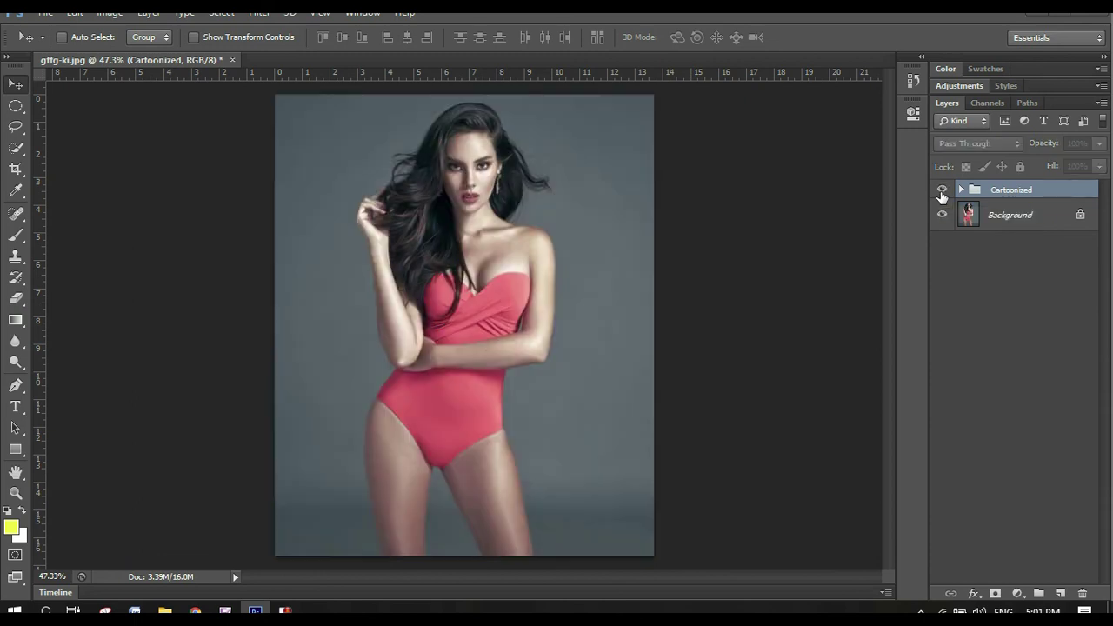
{"action": "left_click", "coordinate": [941, 191]}
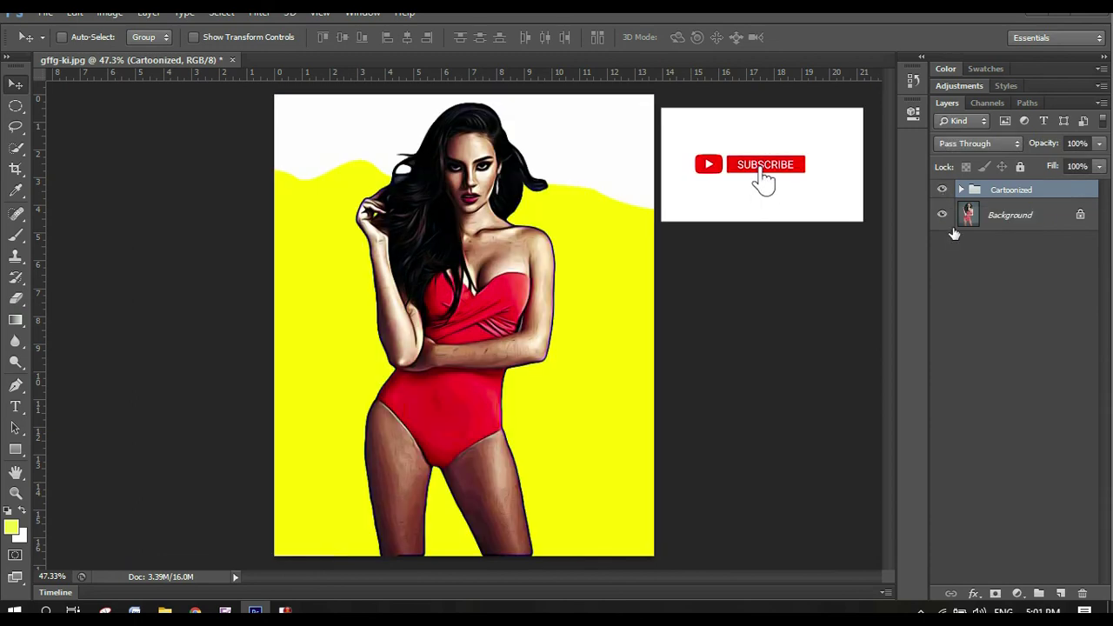